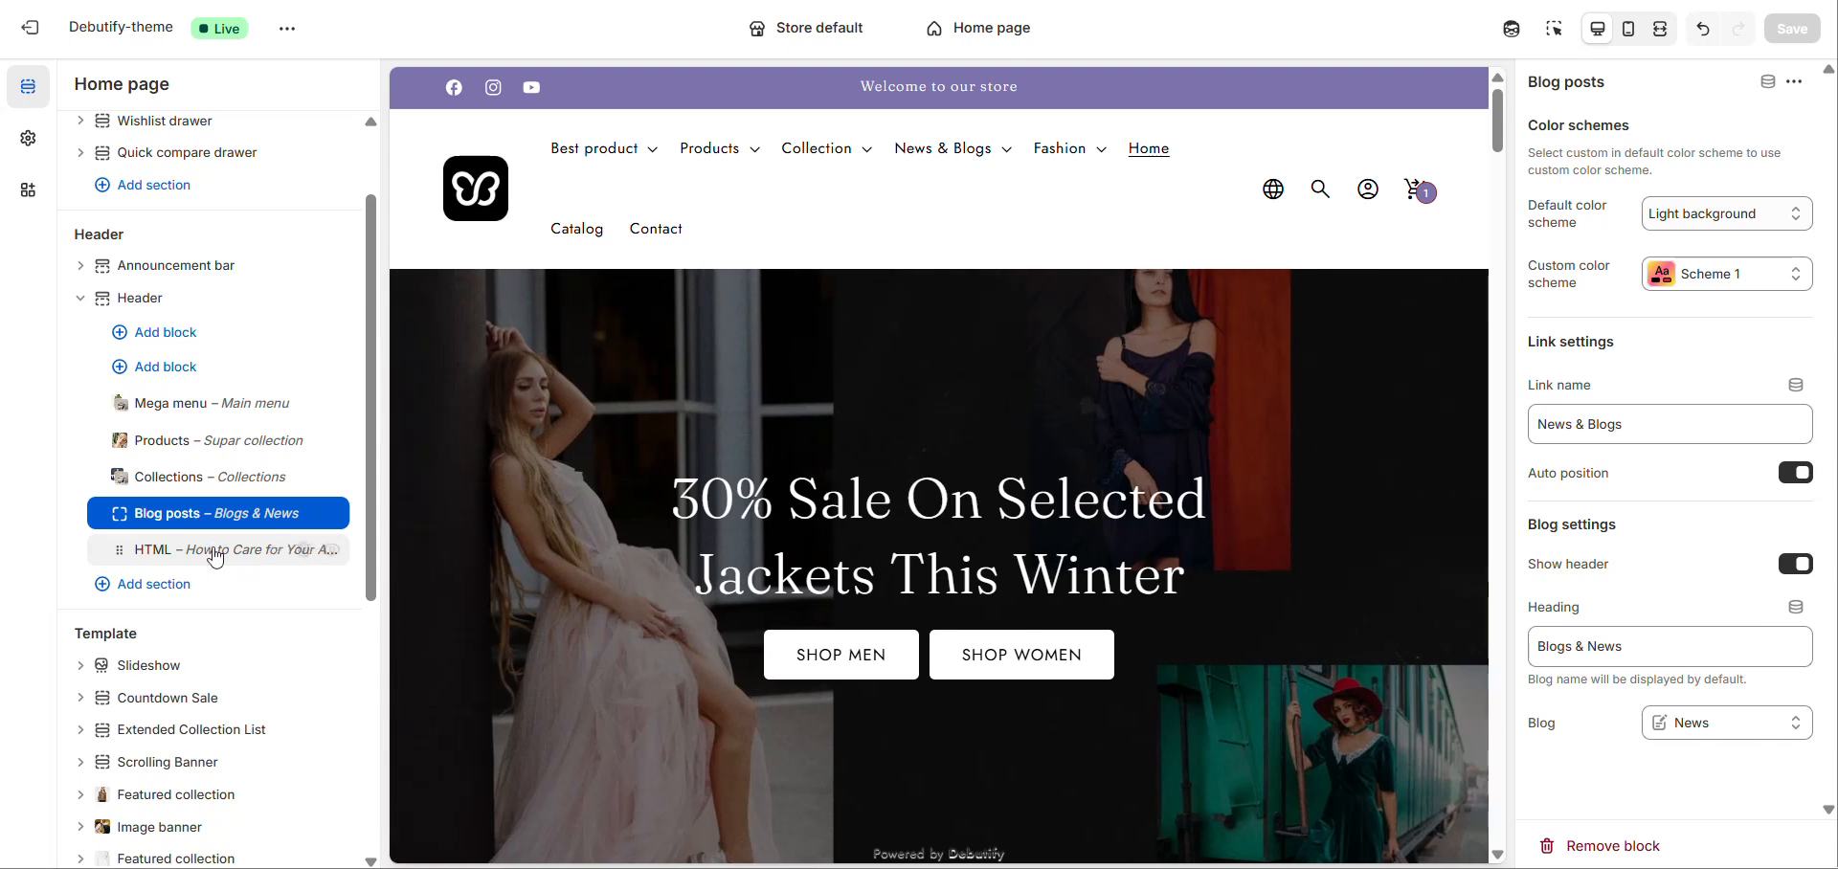
Open the header's HTML block and preview the storefront's dropdown menus from Best product through Fashion
left_click(216, 553)
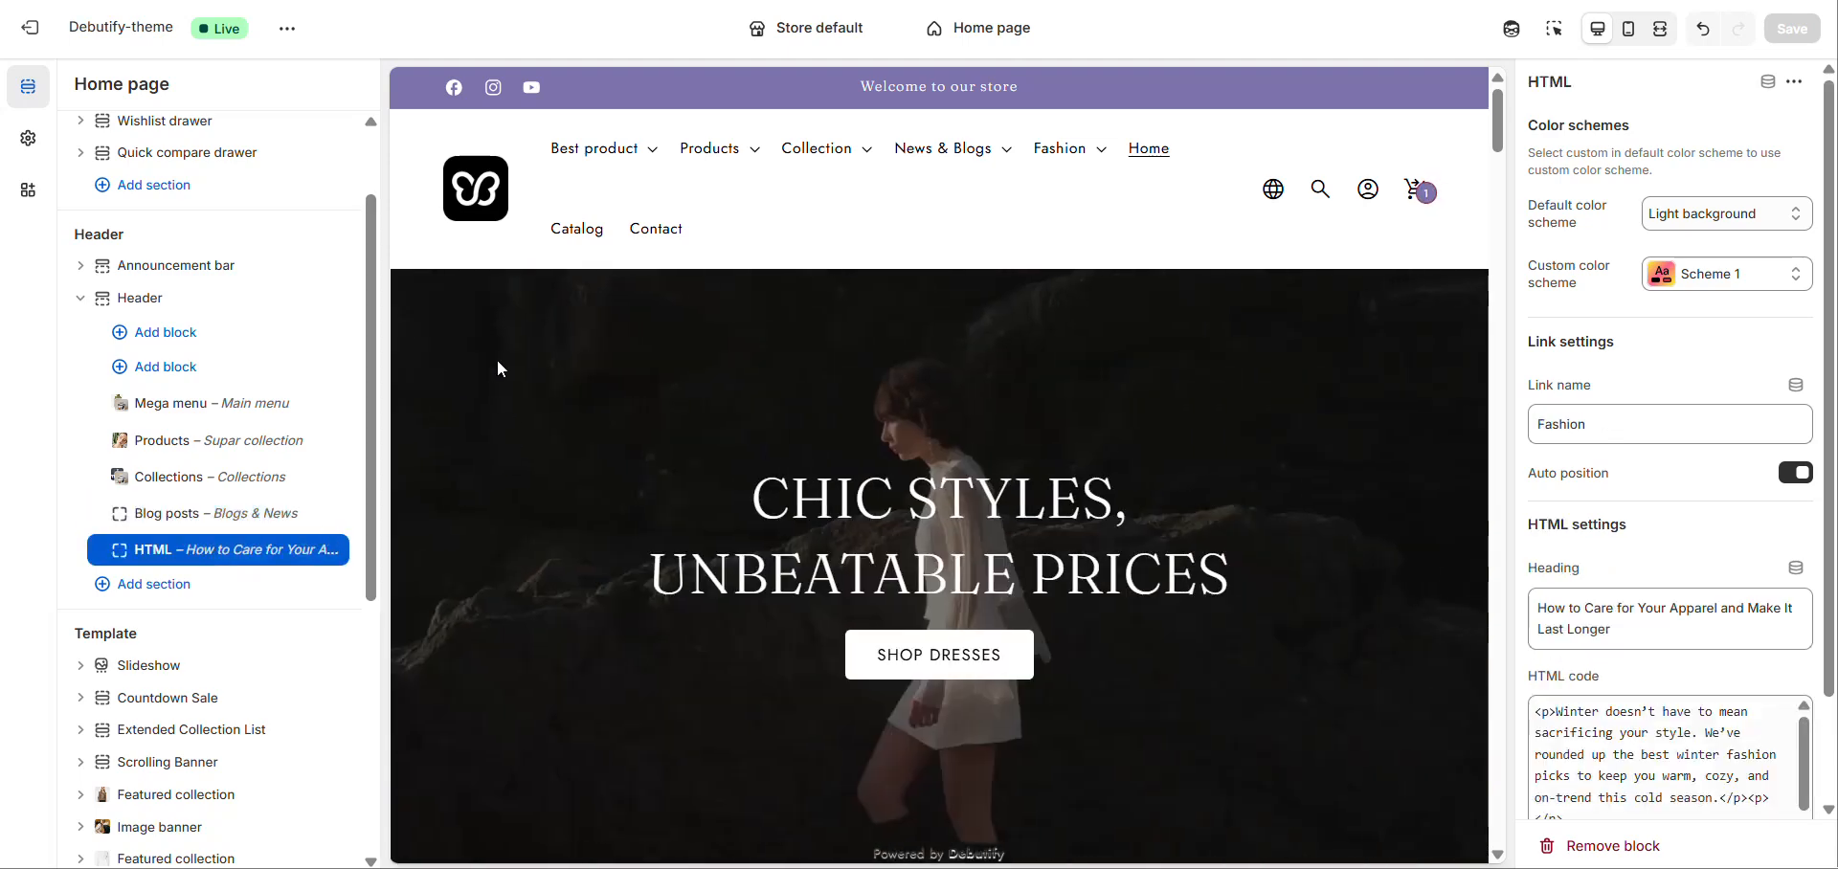
mouse_move(577, 172)
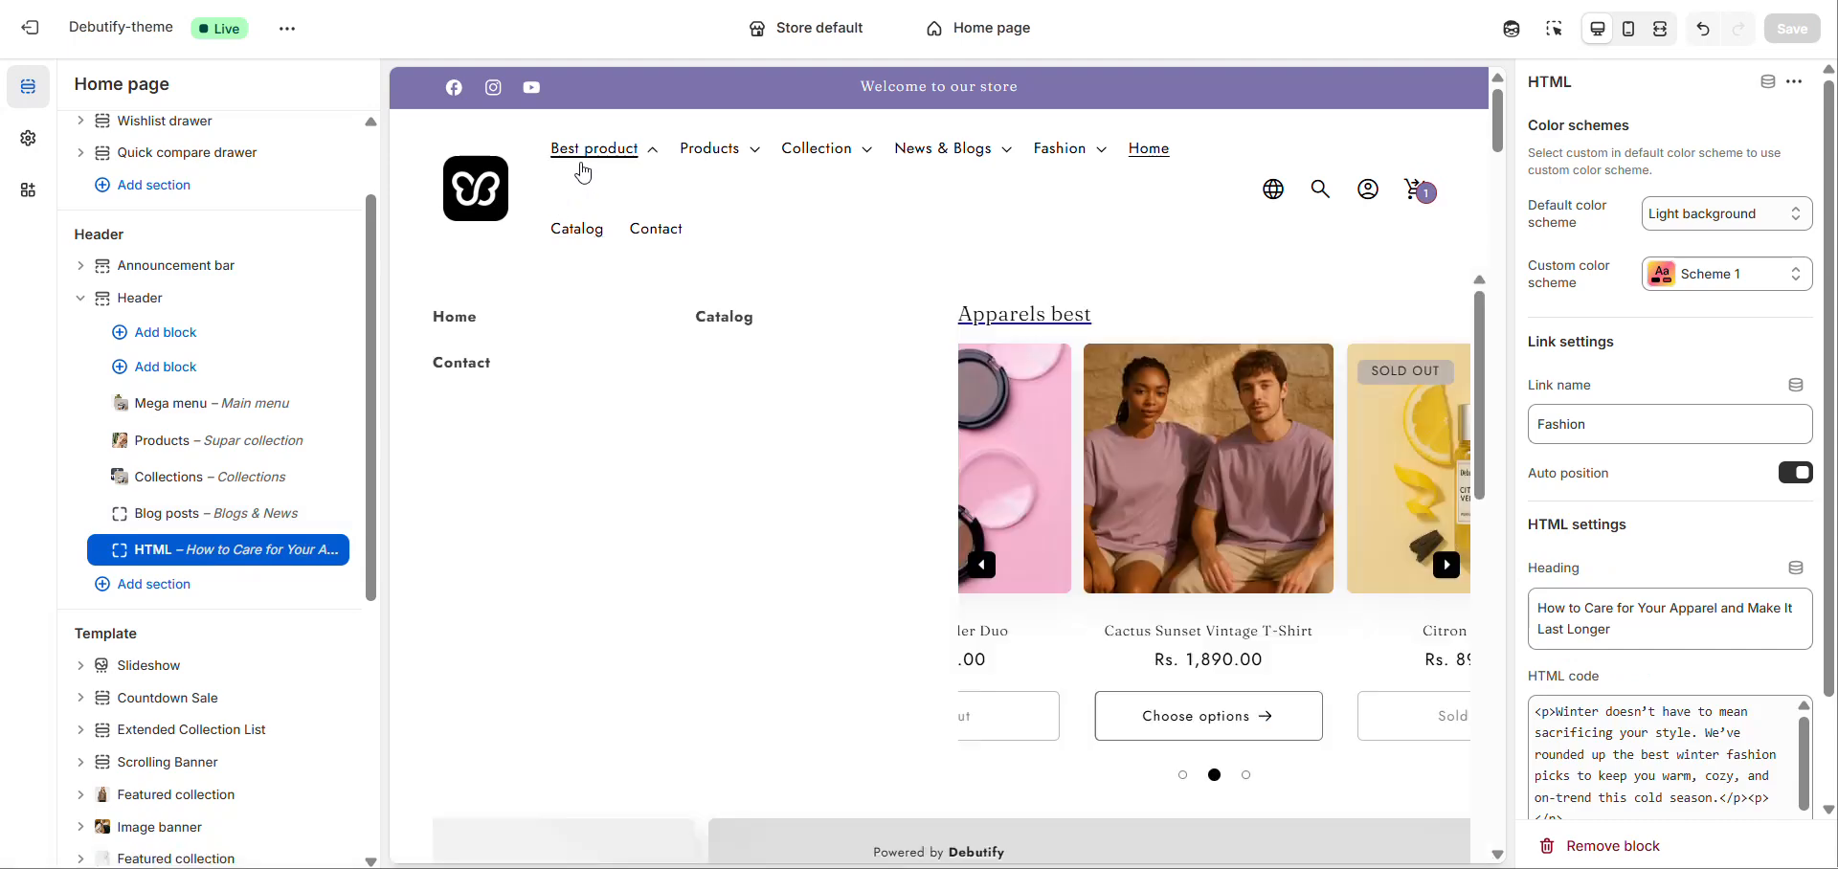
mouse_move(727, 168)
mouse_move(823, 158)
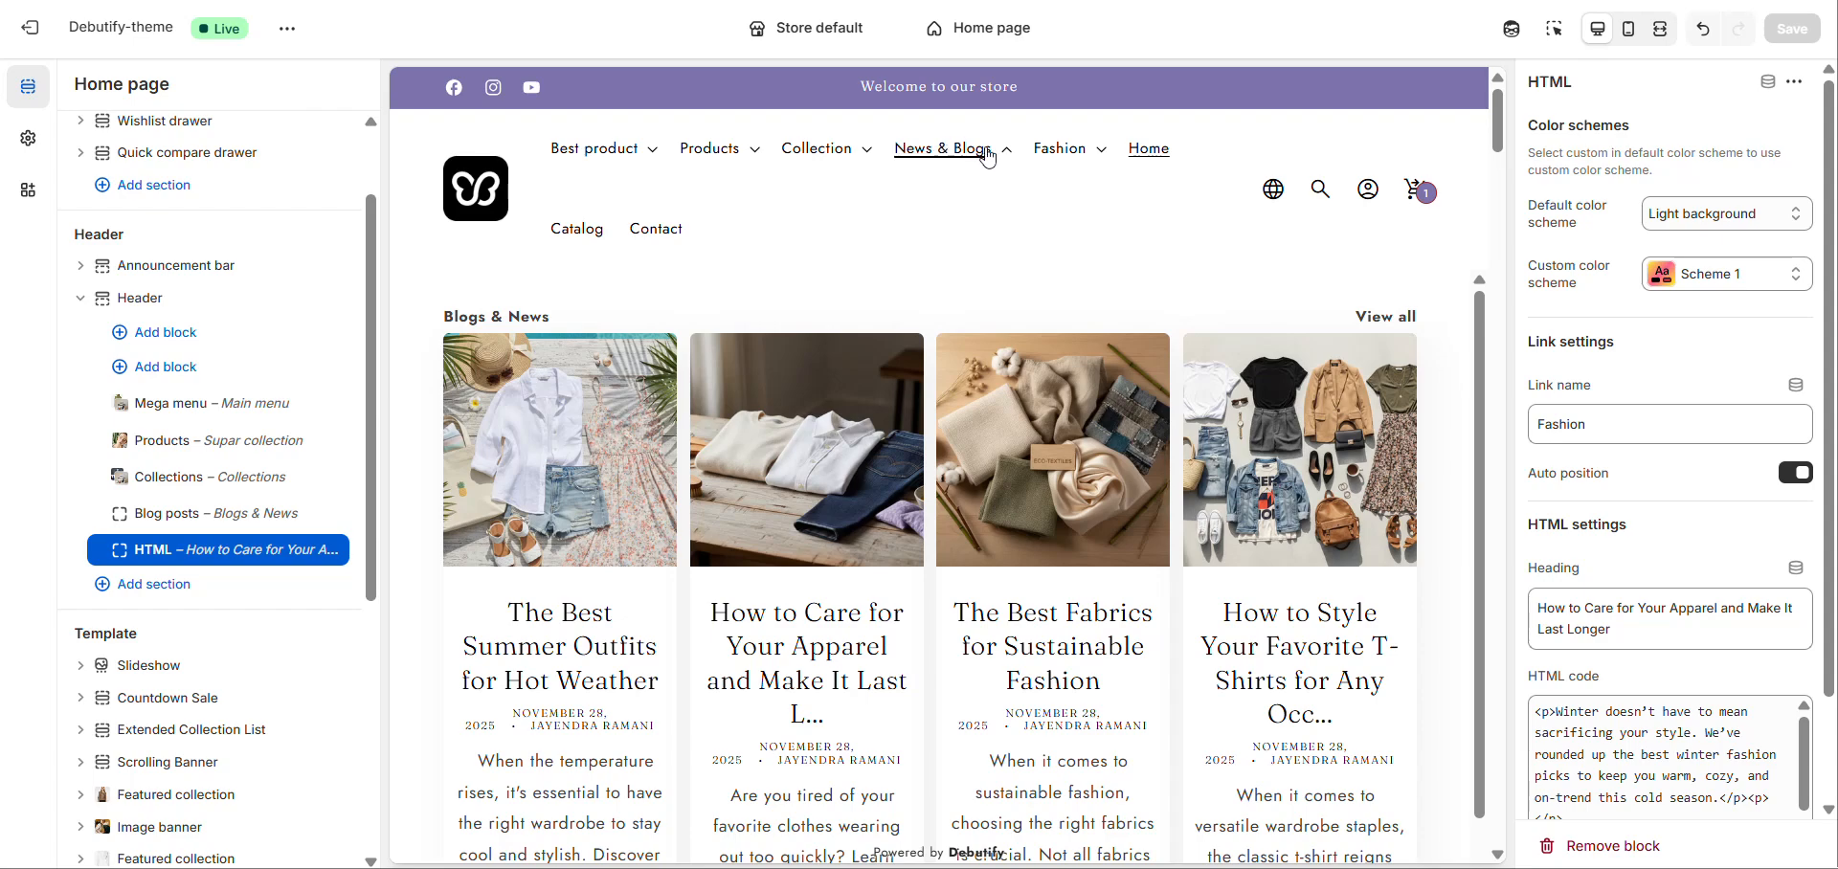
mouse_move(1075, 157)
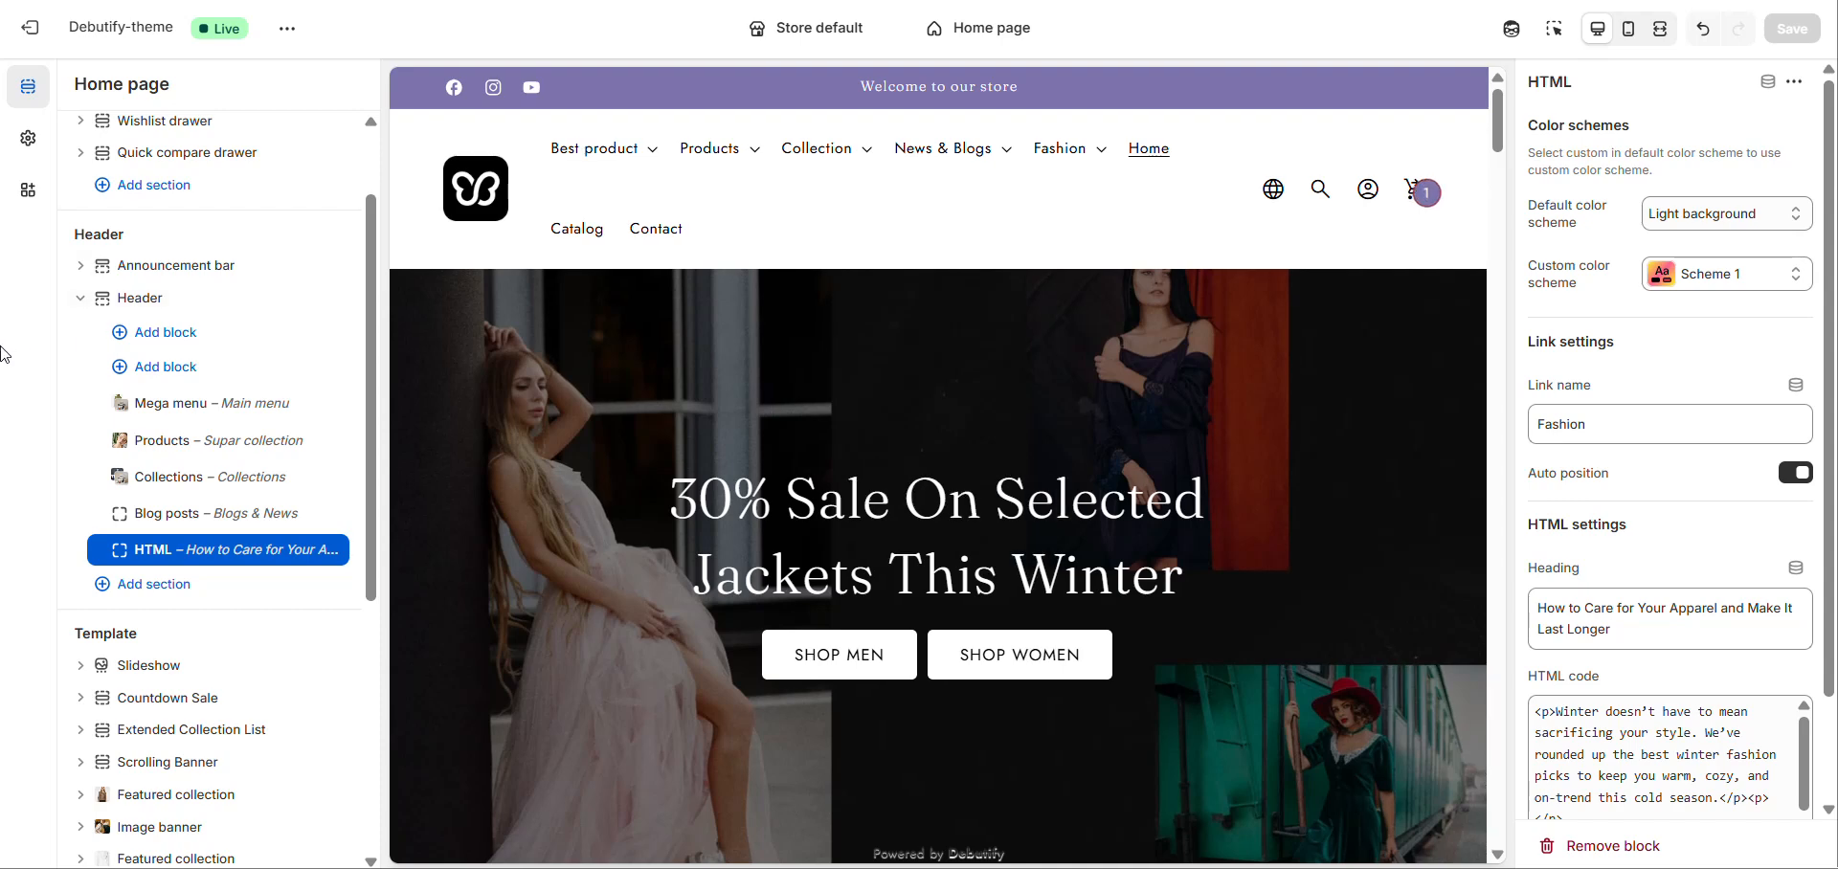
Open the Header section's settings, and check the Mega Menu toggle among the Professional widgets in the theme settings
left_click(82, 305)
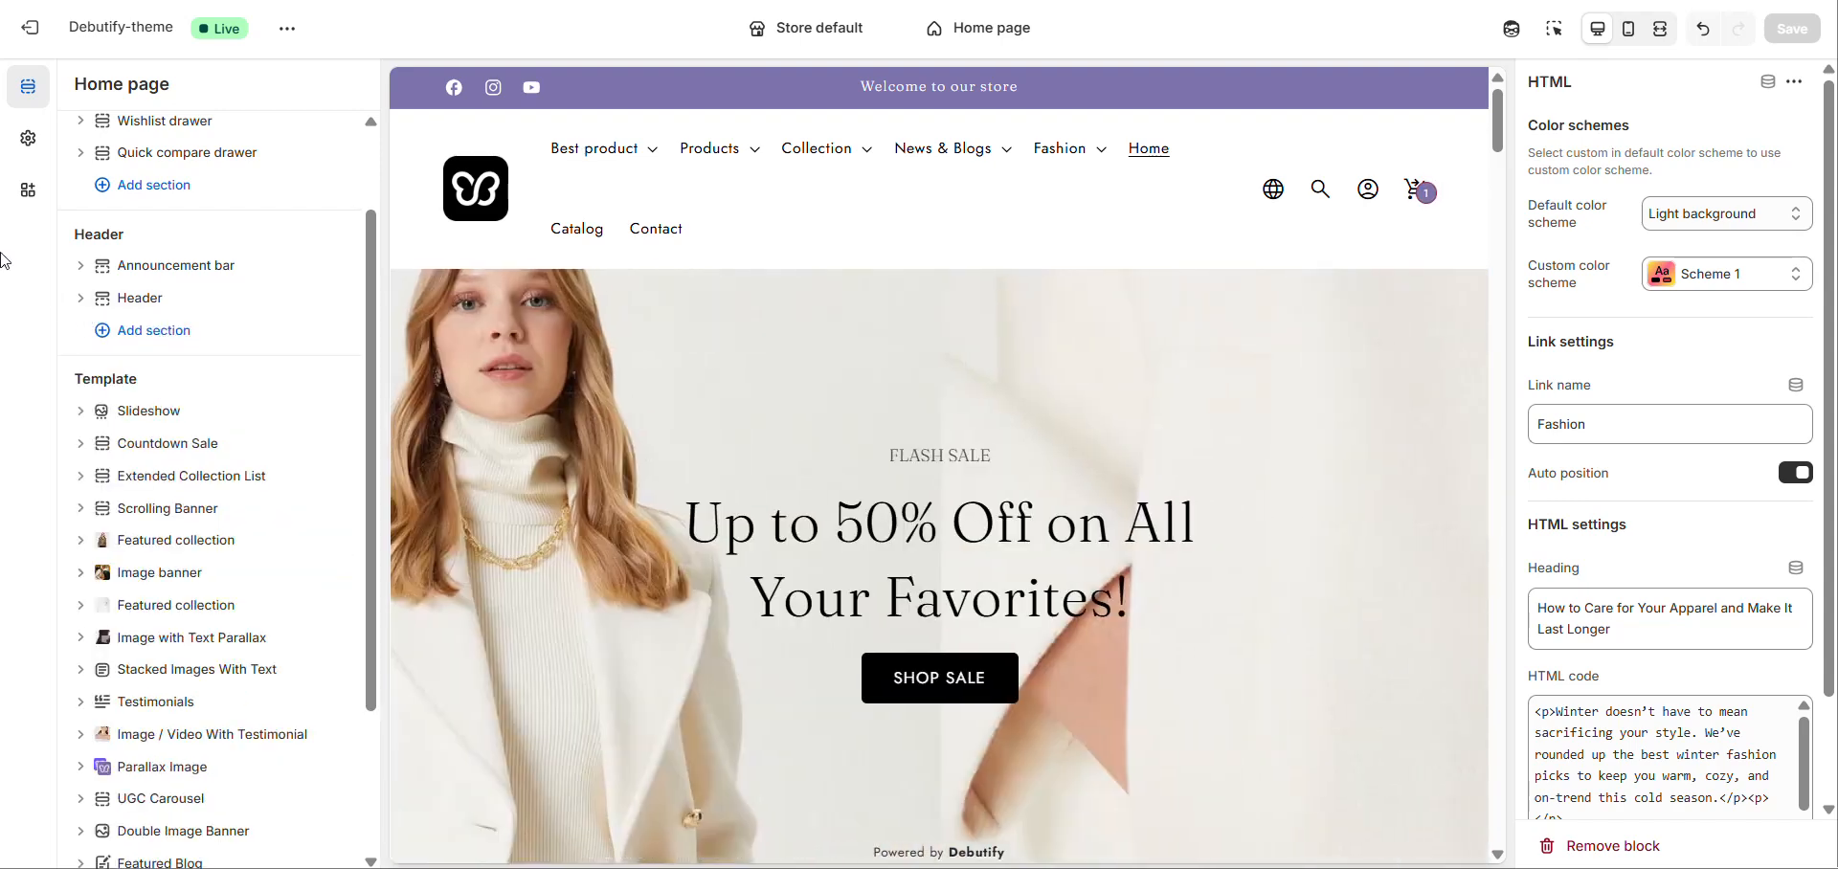
left_click(120, 299)
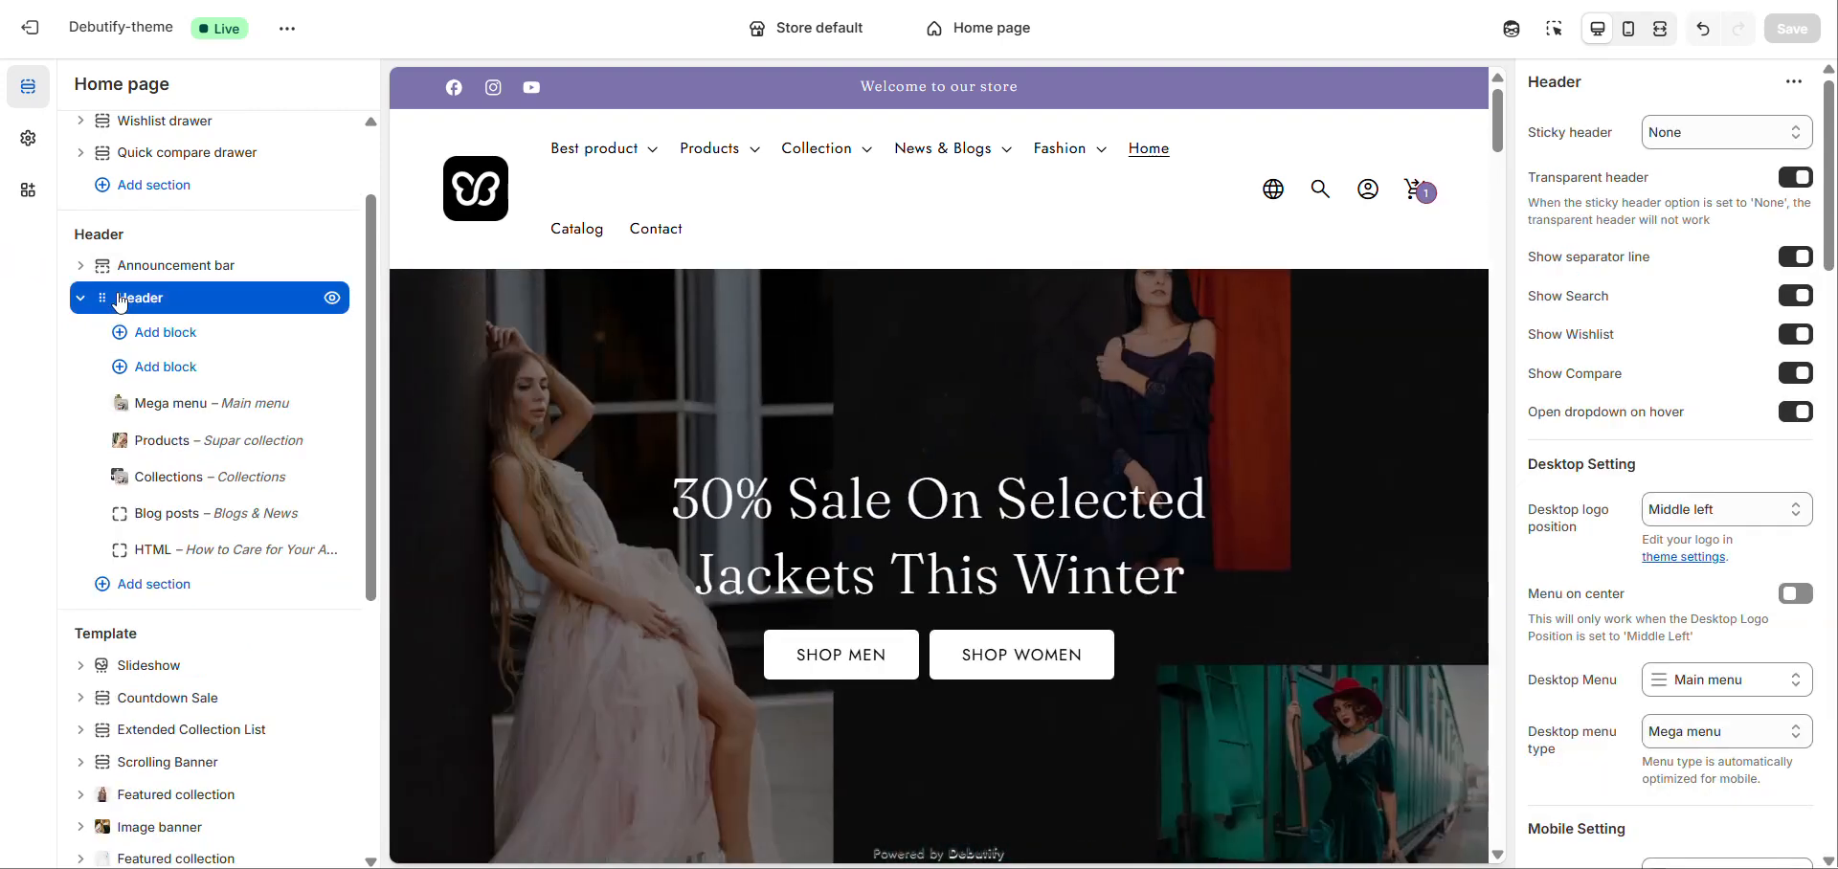
left_click(30, 144)
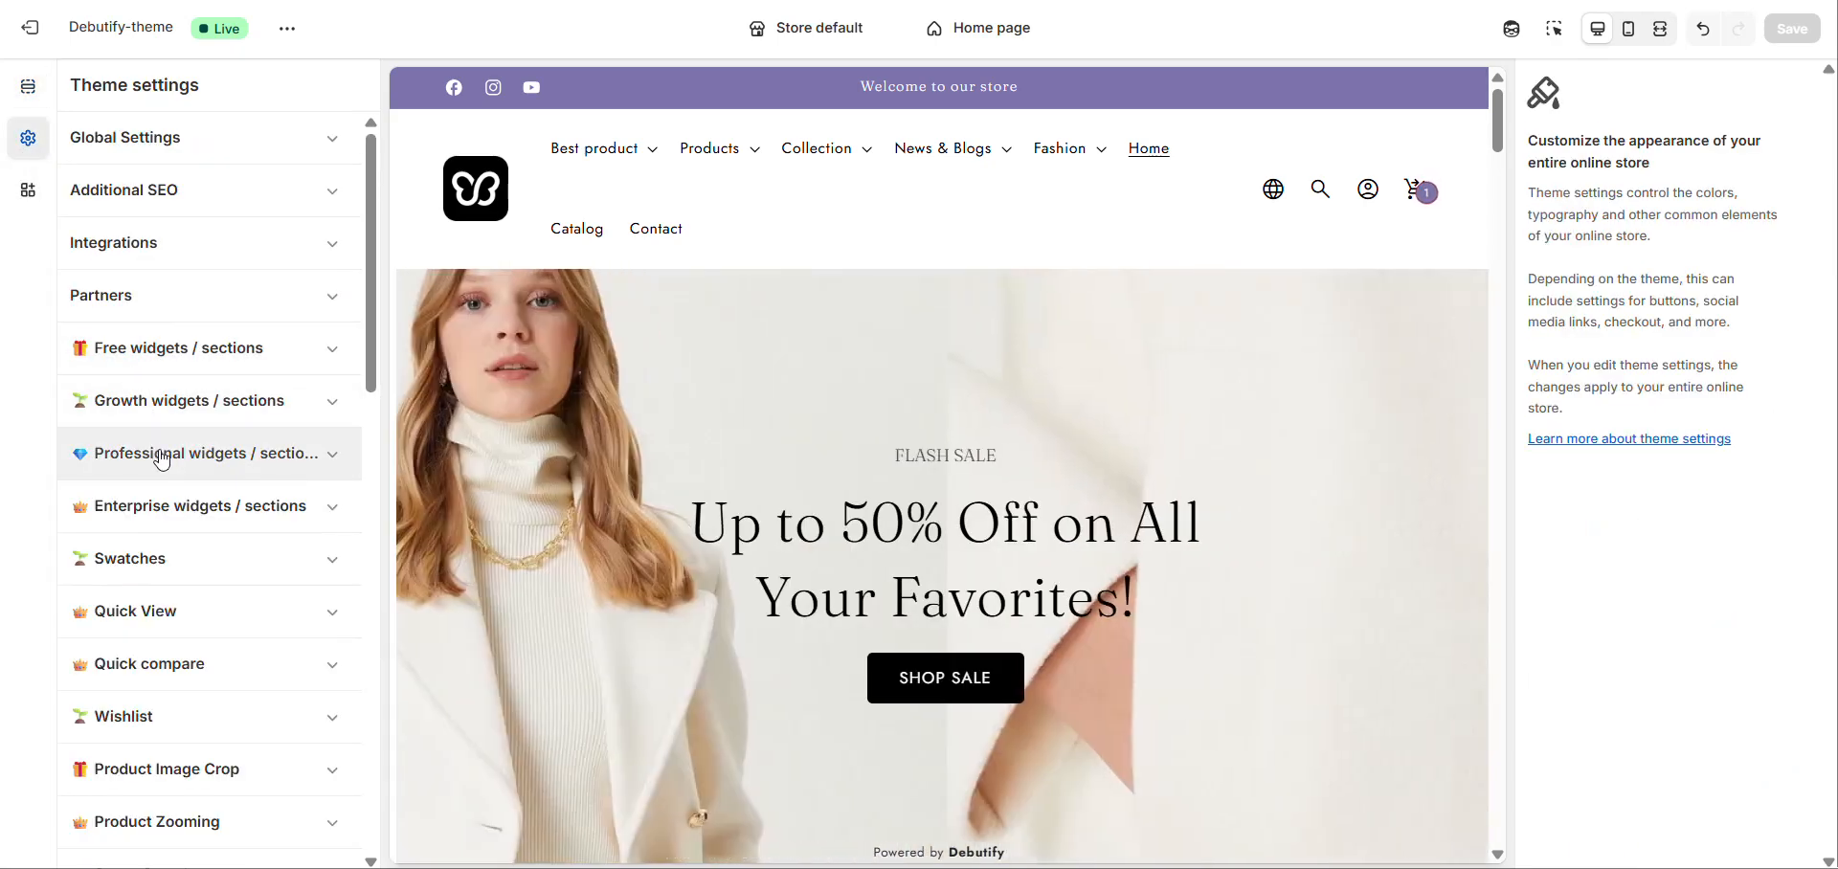
left_click(163, 457)
scroll(163, 460, "down", 12)
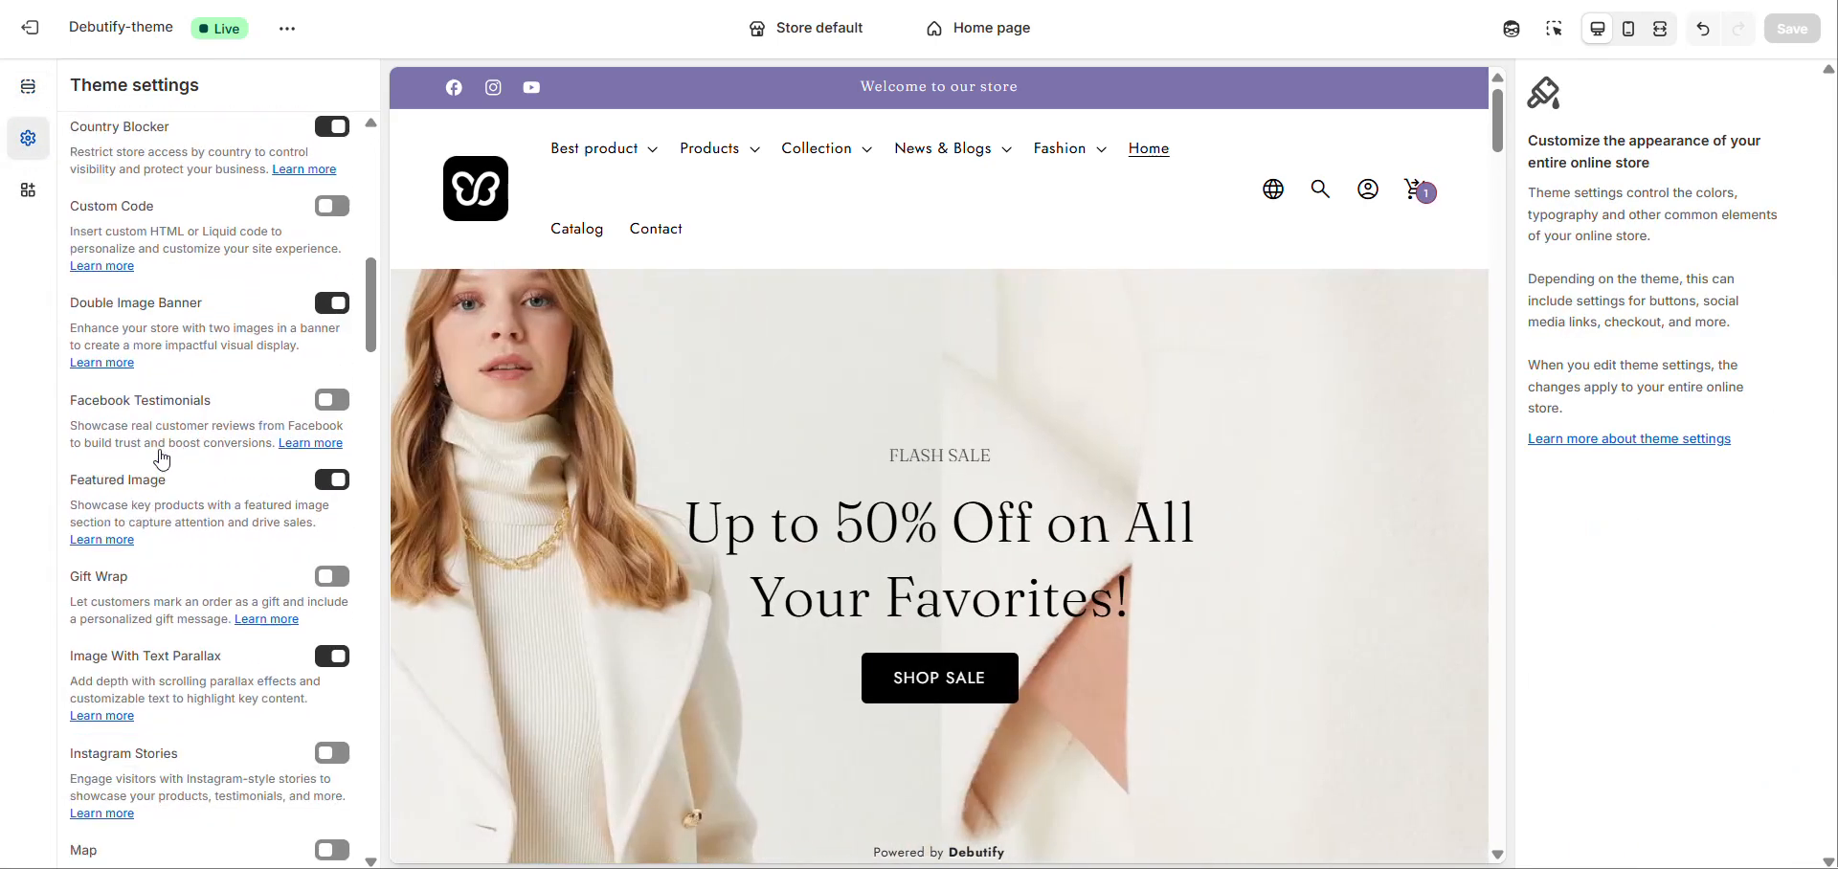
scroll(90, 541, "down", 3)
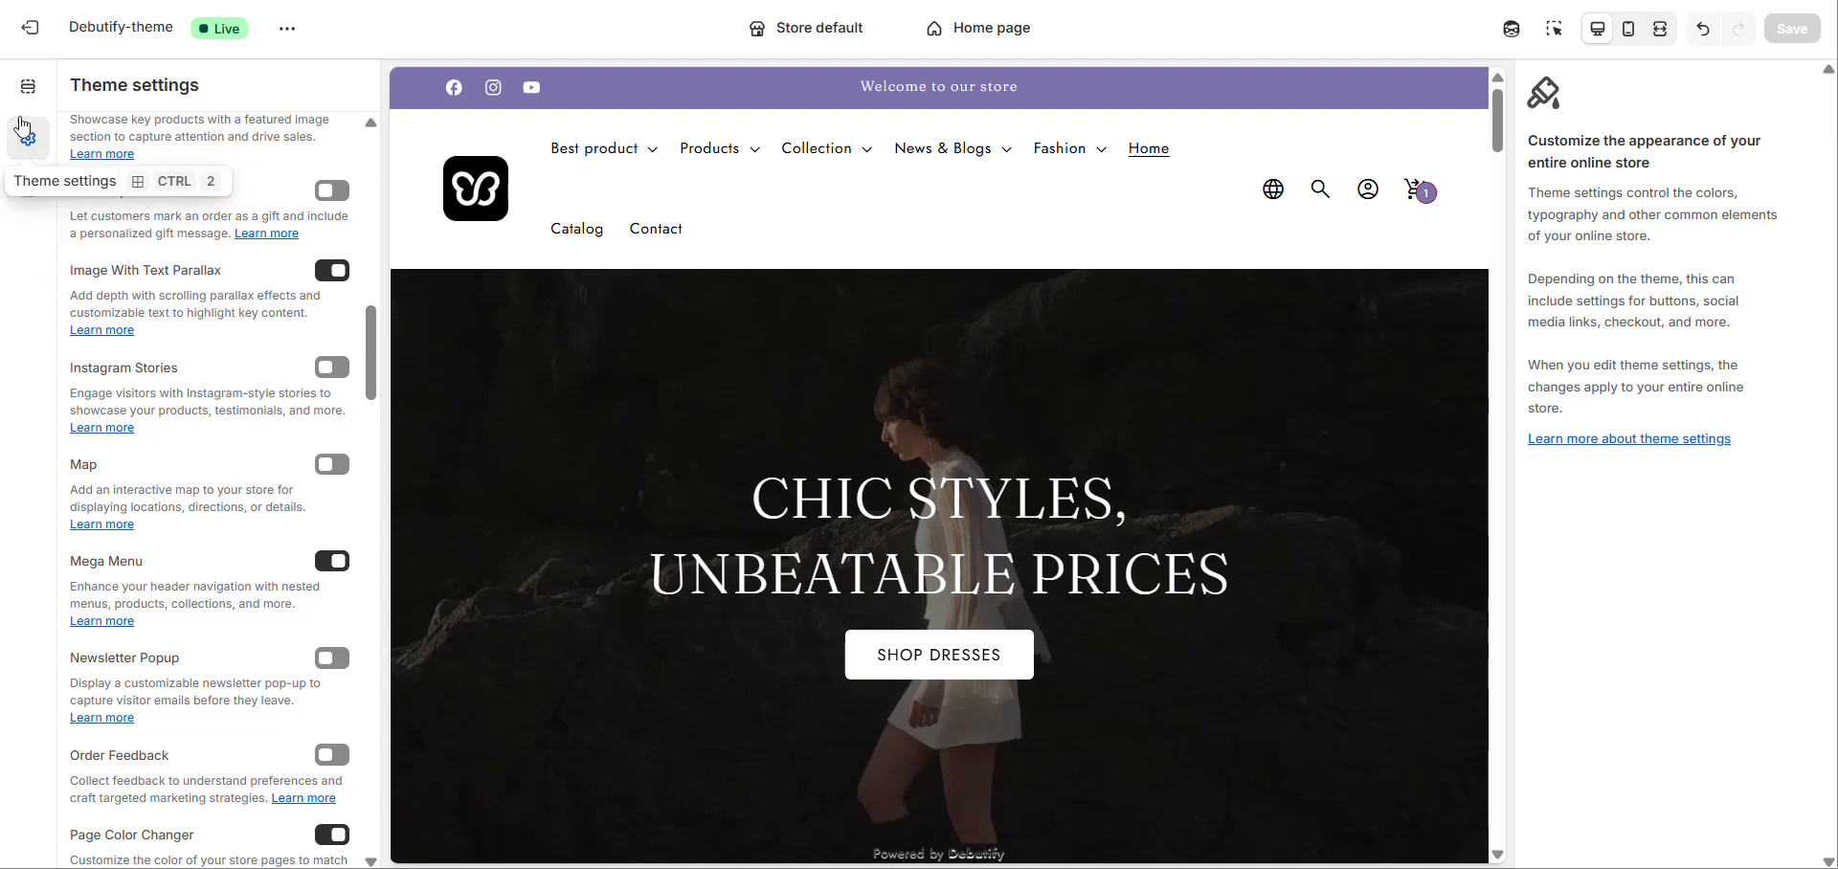
Return to the Header section's settings and view the available Desktop menu type options without changing the selection
left_click(28, 86)
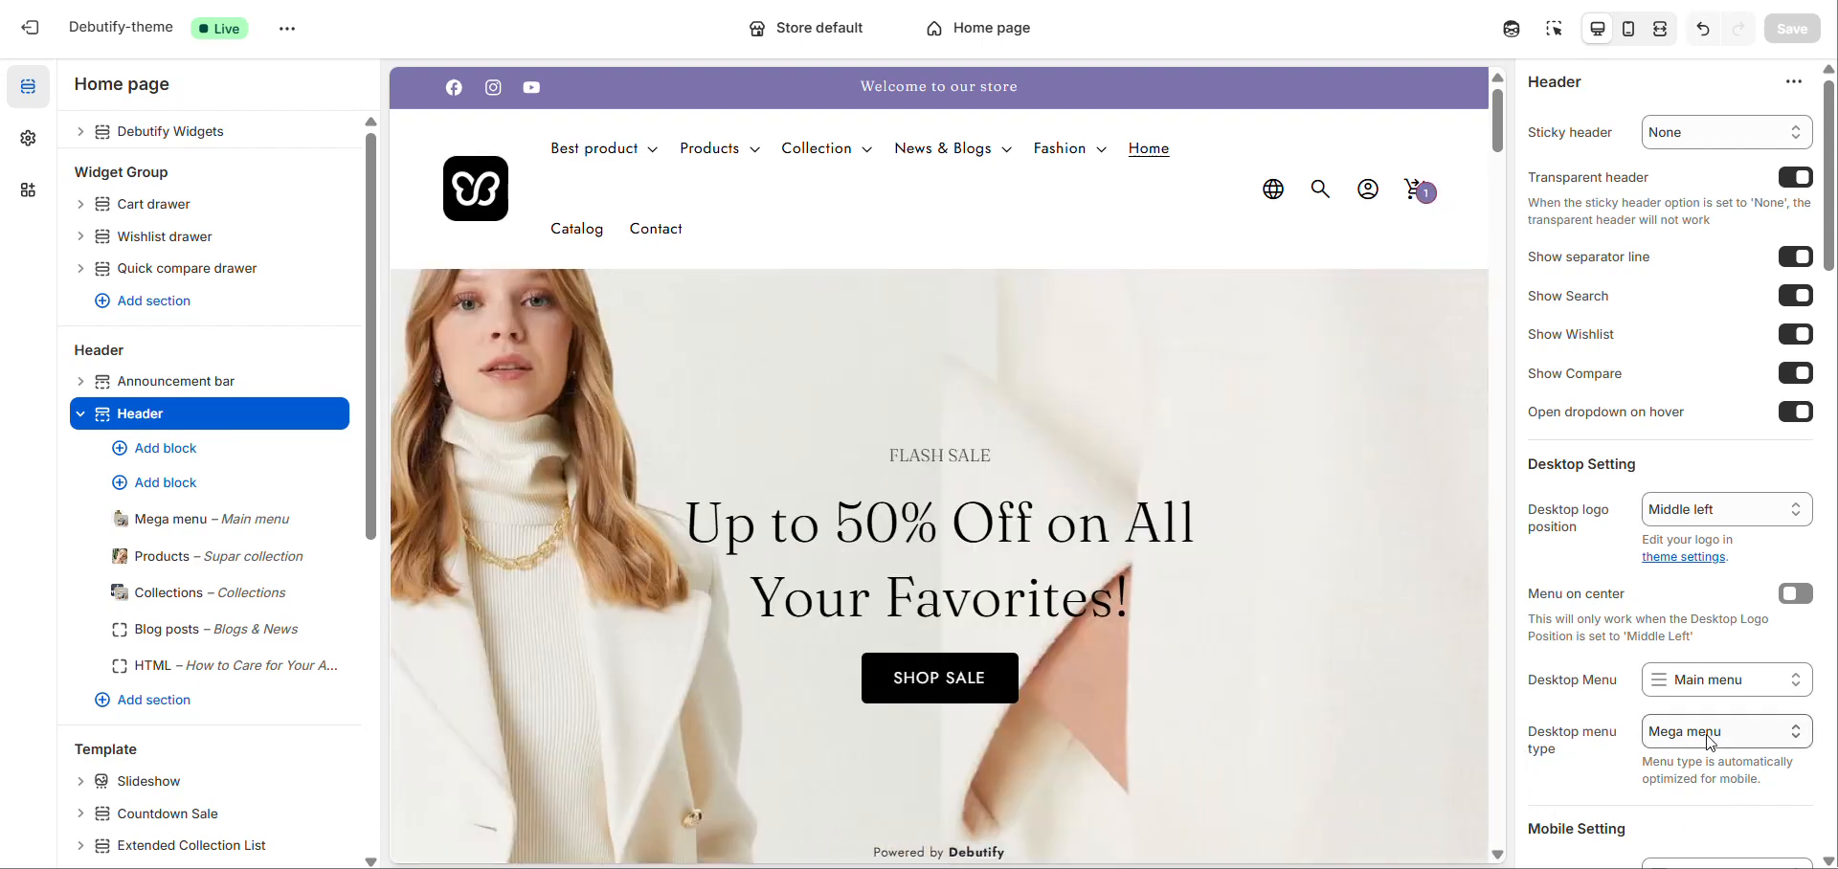
left_click(1710, 743)
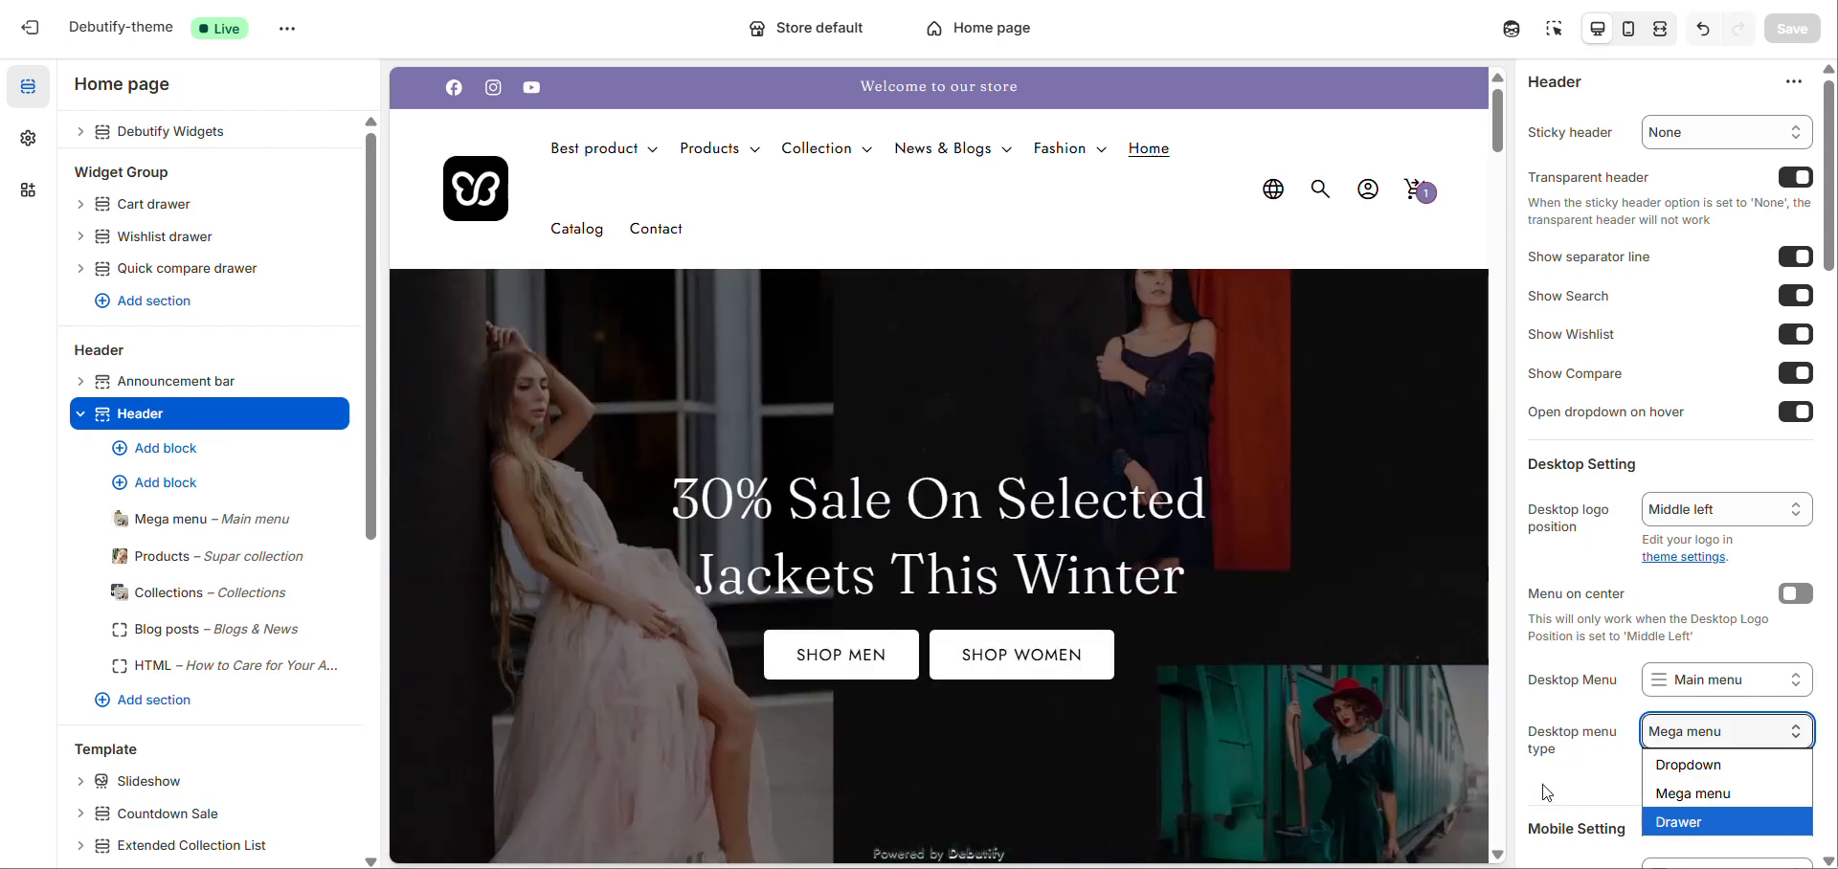
left_click(1546, 791)
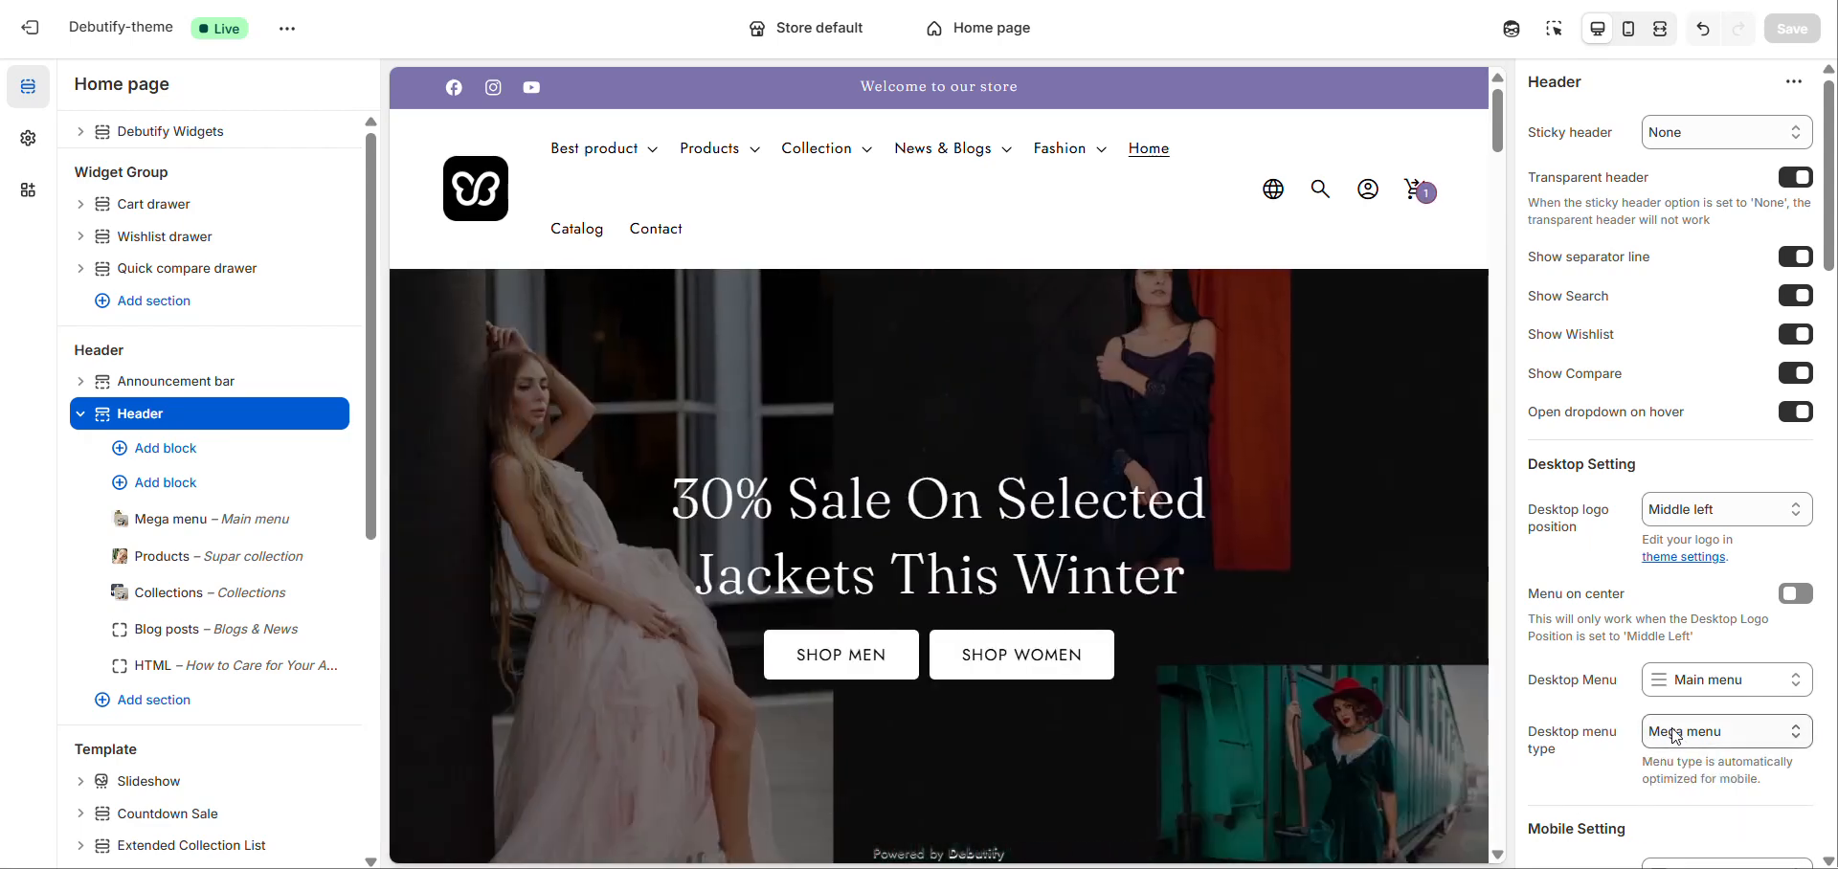
Open the Mega menu block and view its Default color scheme options without changing the selection
left_click(213, 523)
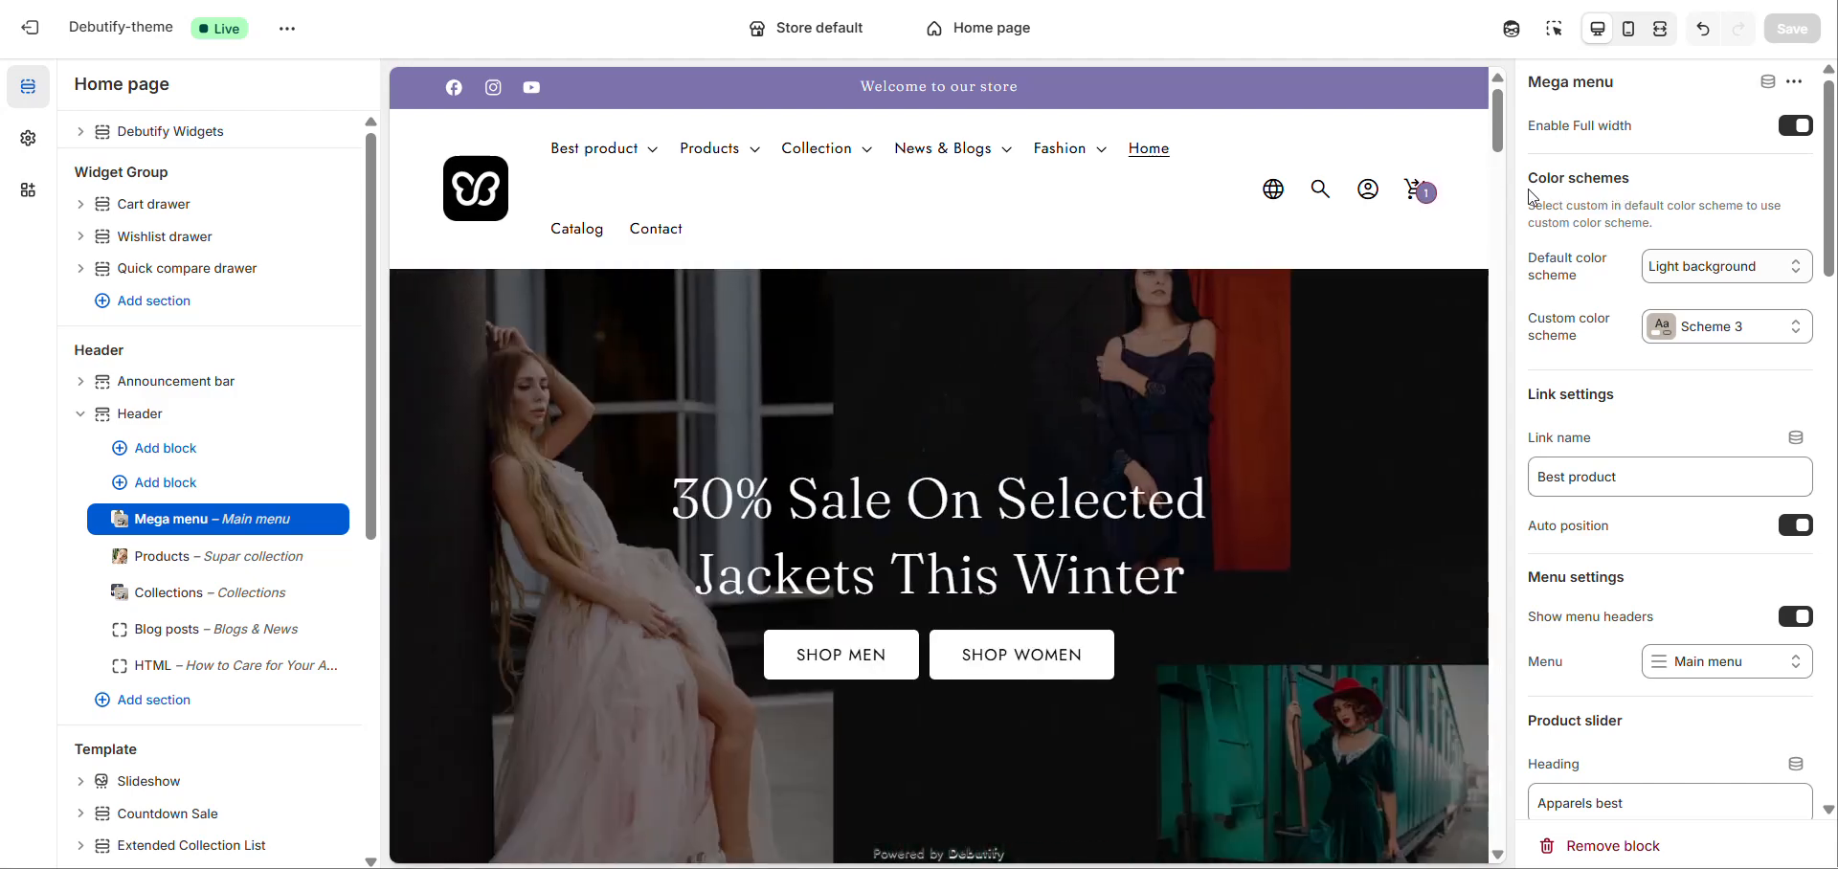
left_click(1705, 268)
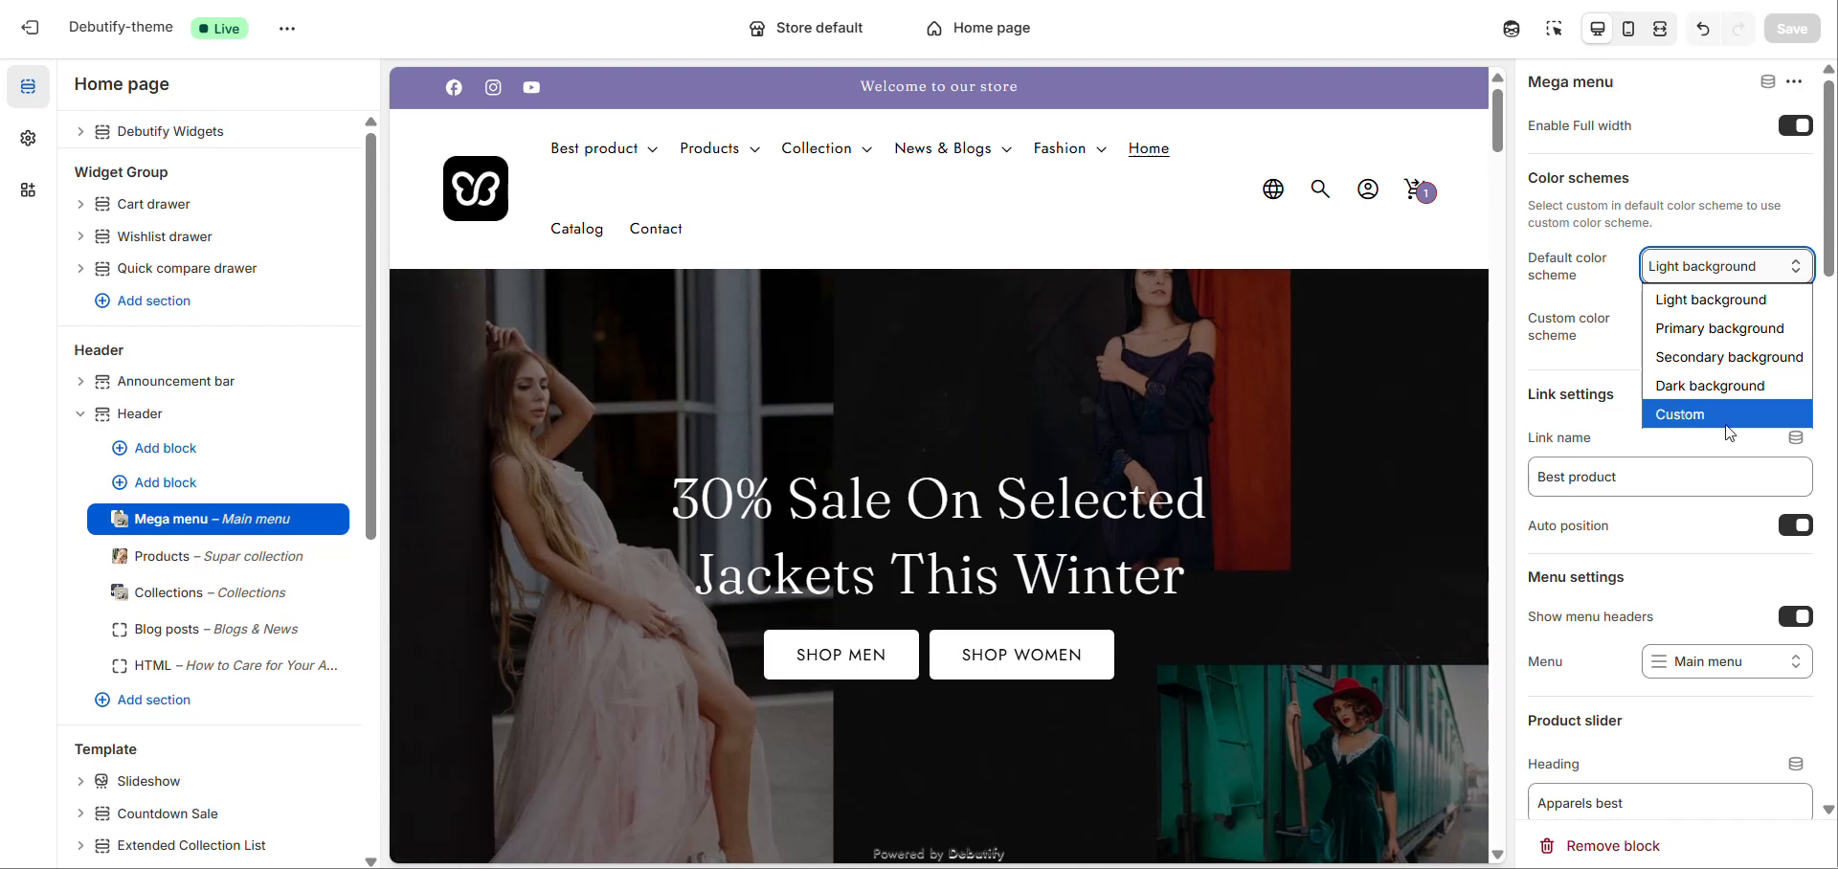
left_click(1553, 429)
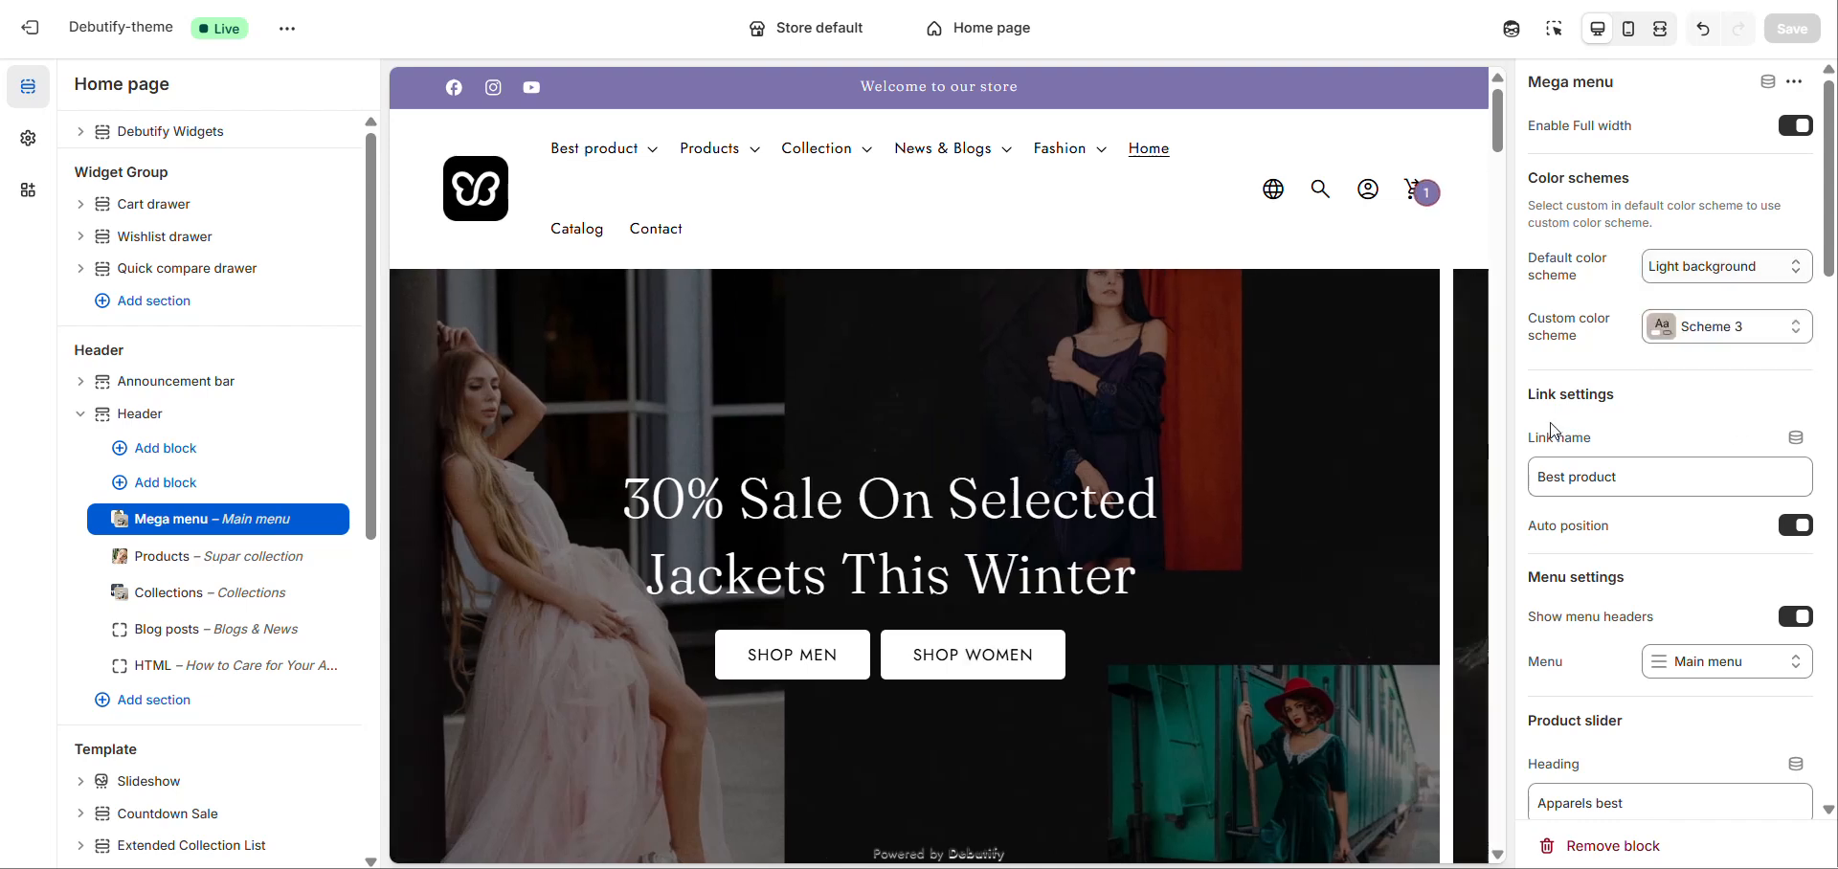
Turn the Mega menu block's Auto position off to inspect the Link position setting, and turn it back on
scroll(1553, 428, "down", 3)
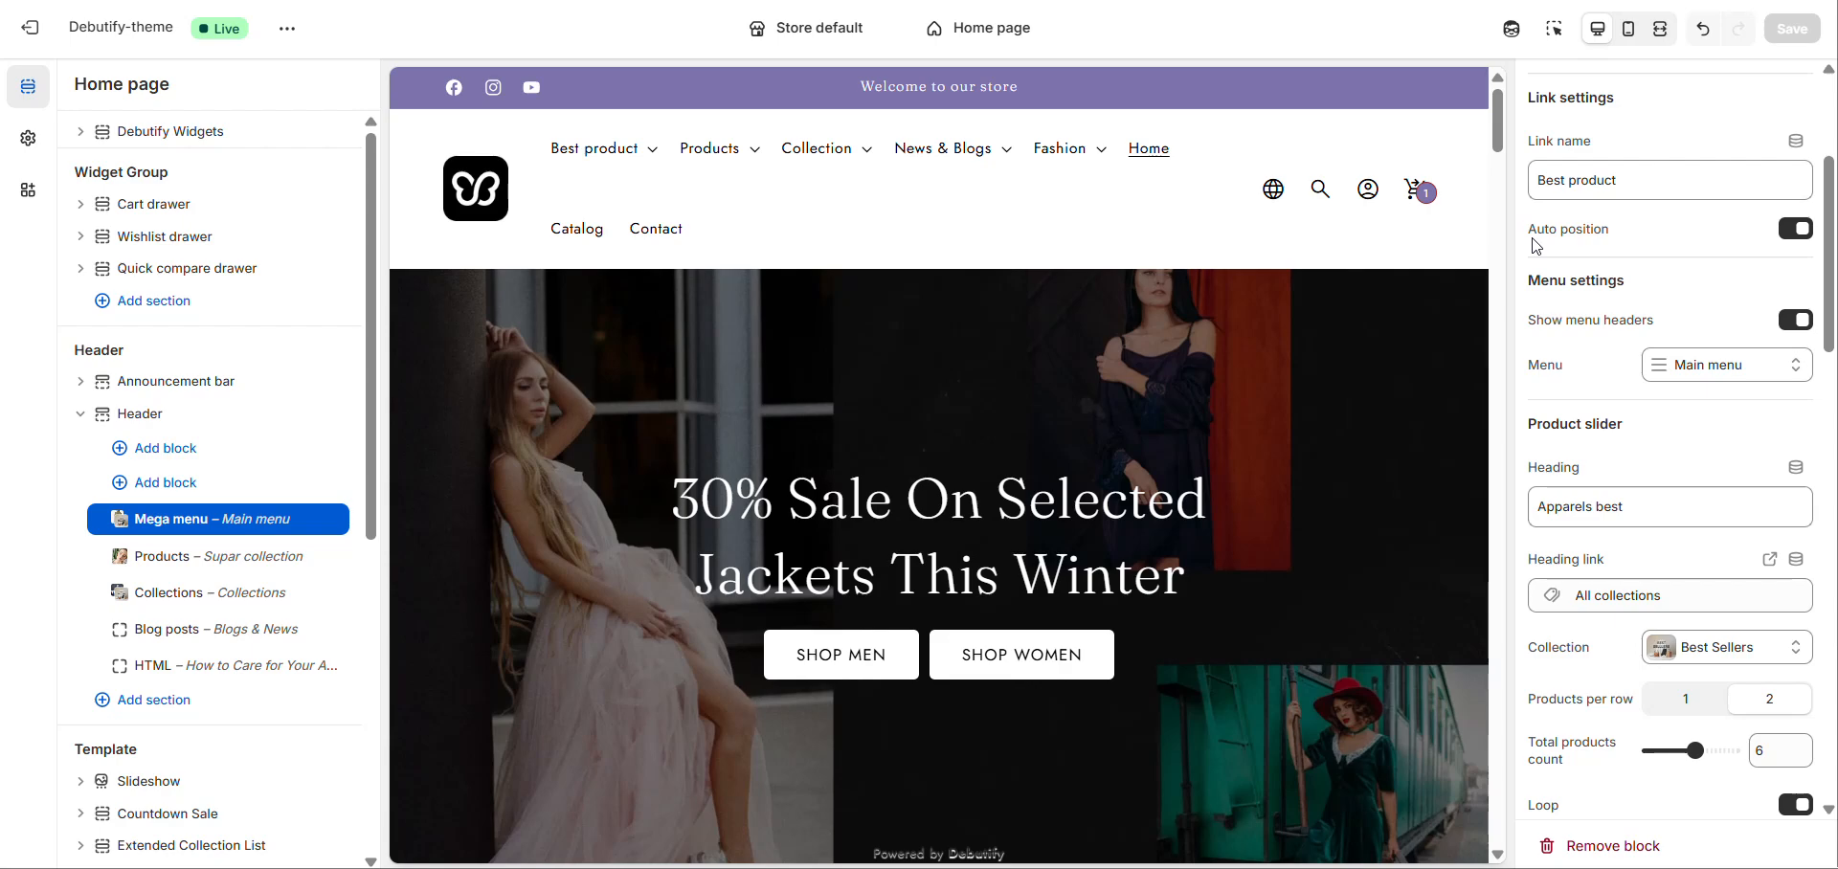
left_click(1798, 233)
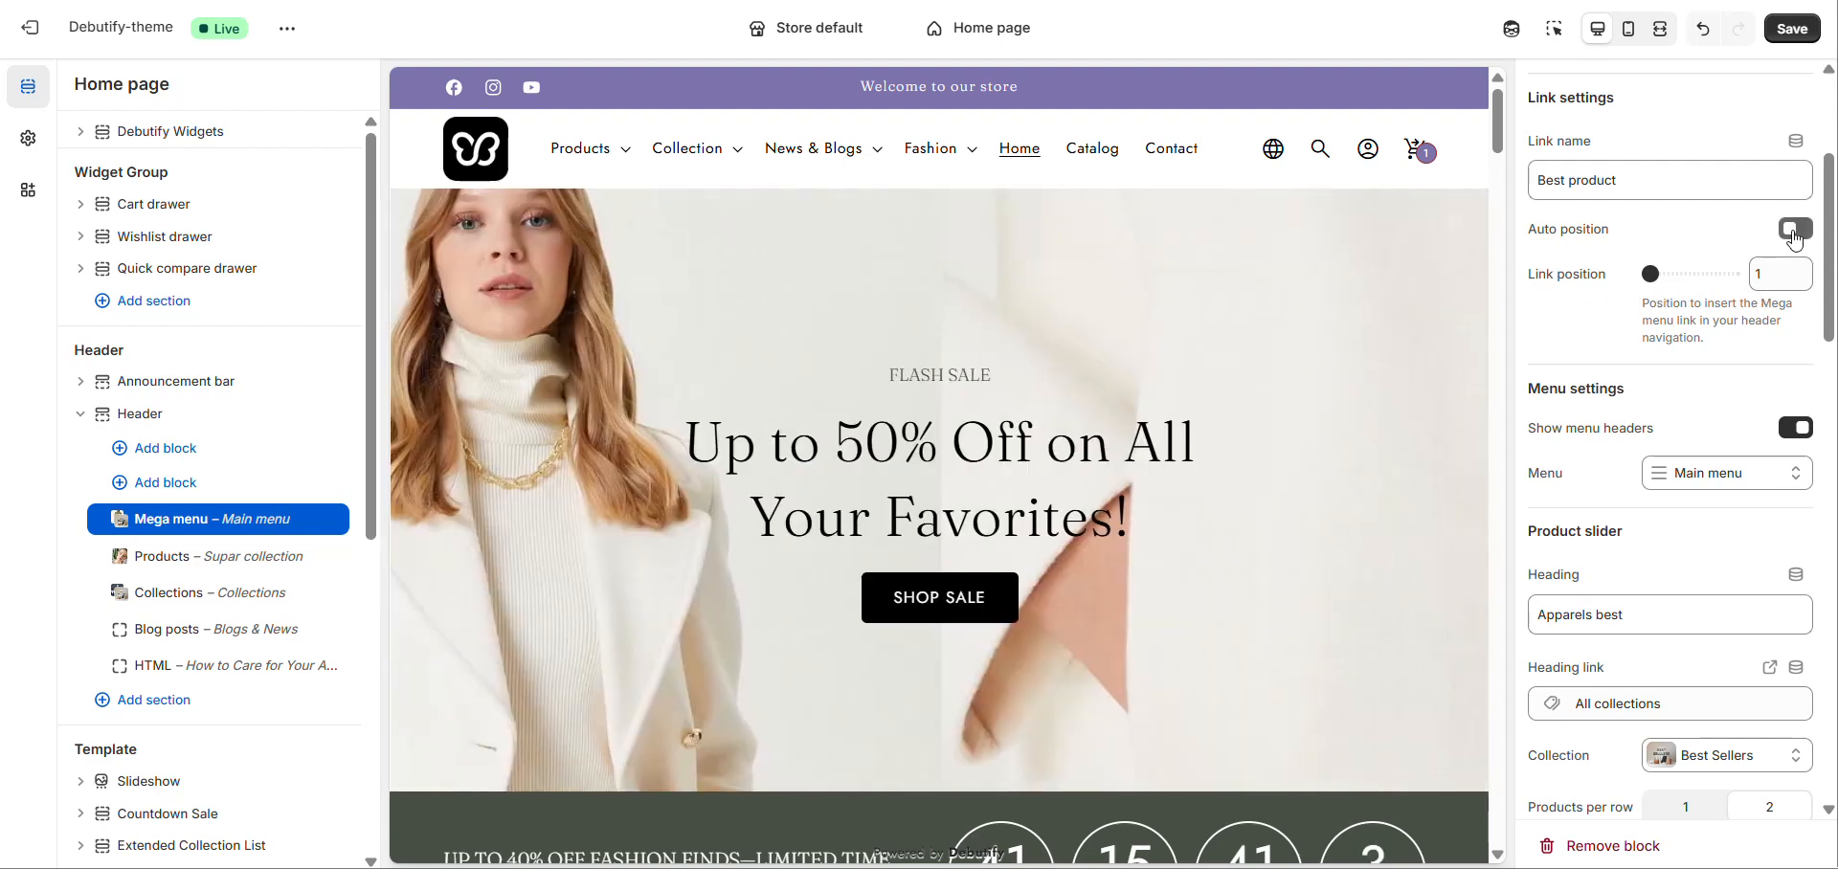
left_click(1795, 229)
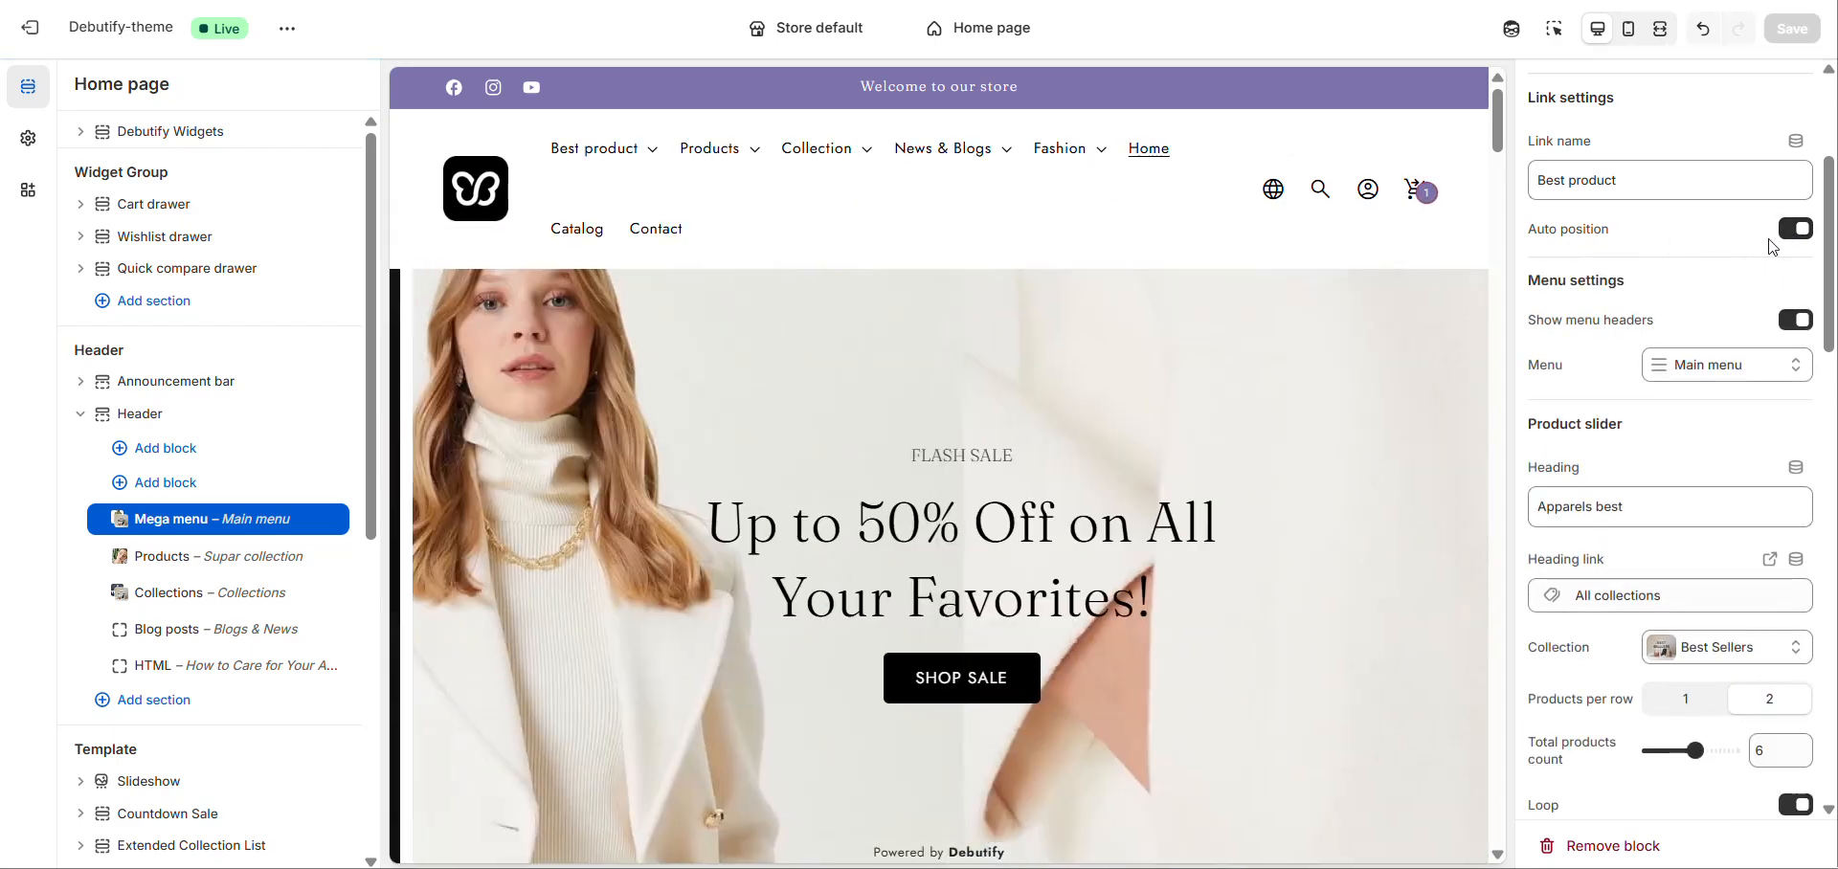
Examine the Mega menu block's menu and Product slider settings, including heading, collection, products per row, loop and rotation
scroll(1724, 239, "down", 2)
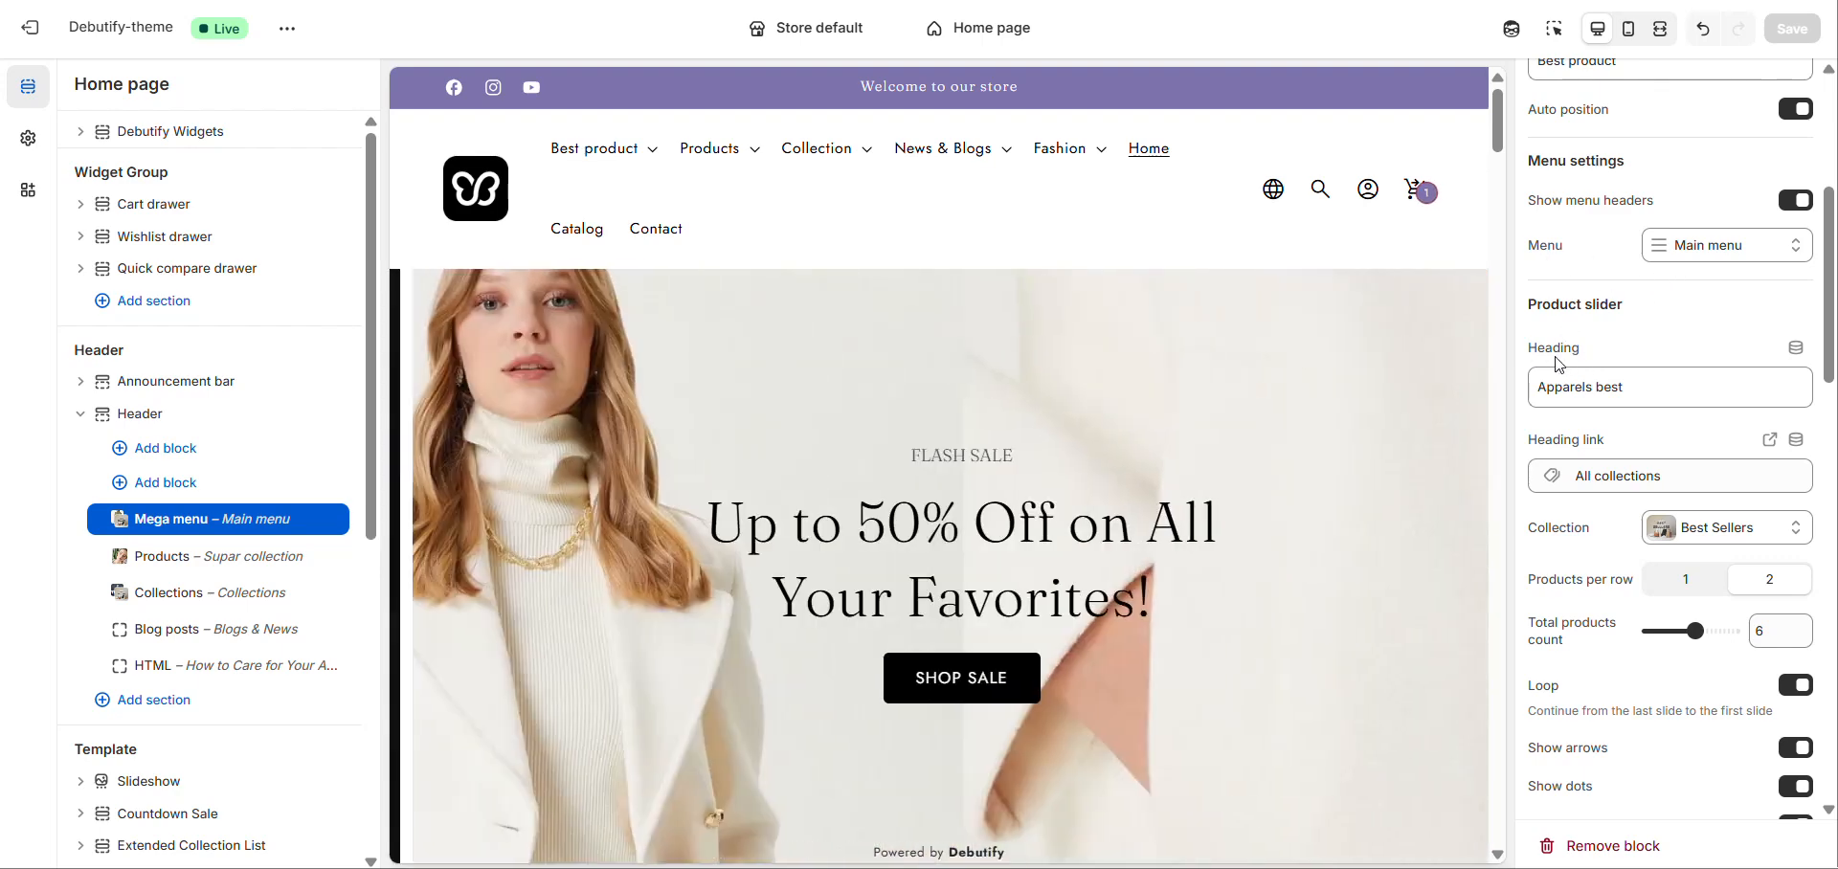
scroll(1558, 364, "down", 1)
scroll(1540, 263, "down", 1)
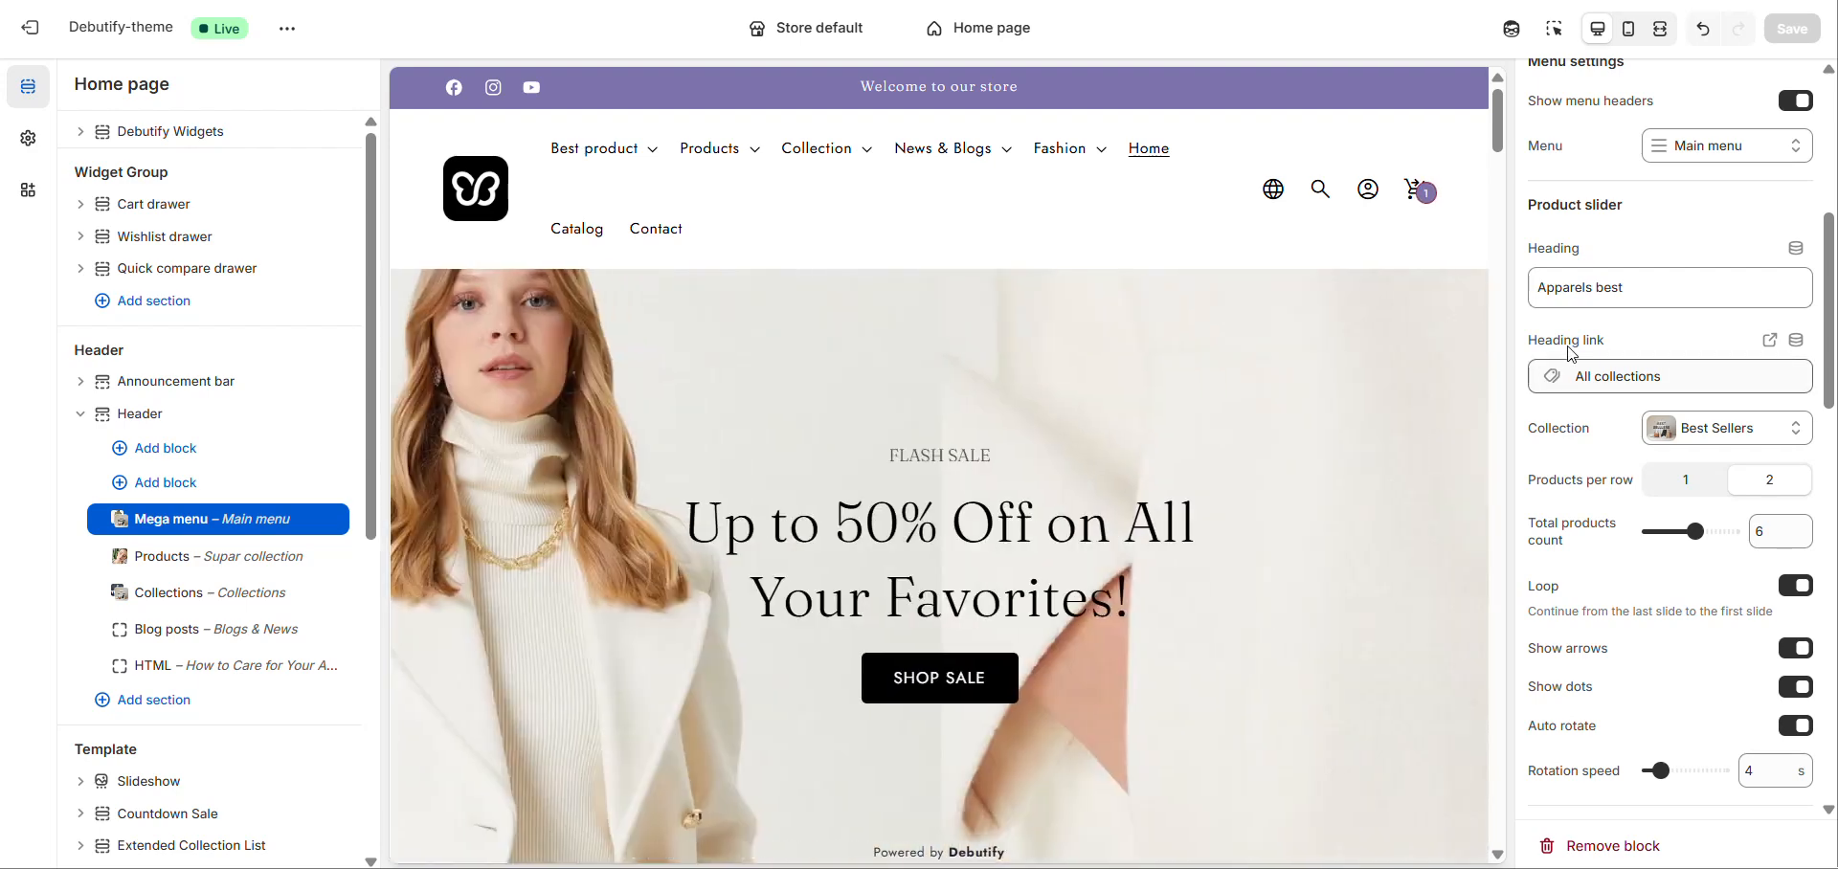
scroll(1589, 335, "down", 3)
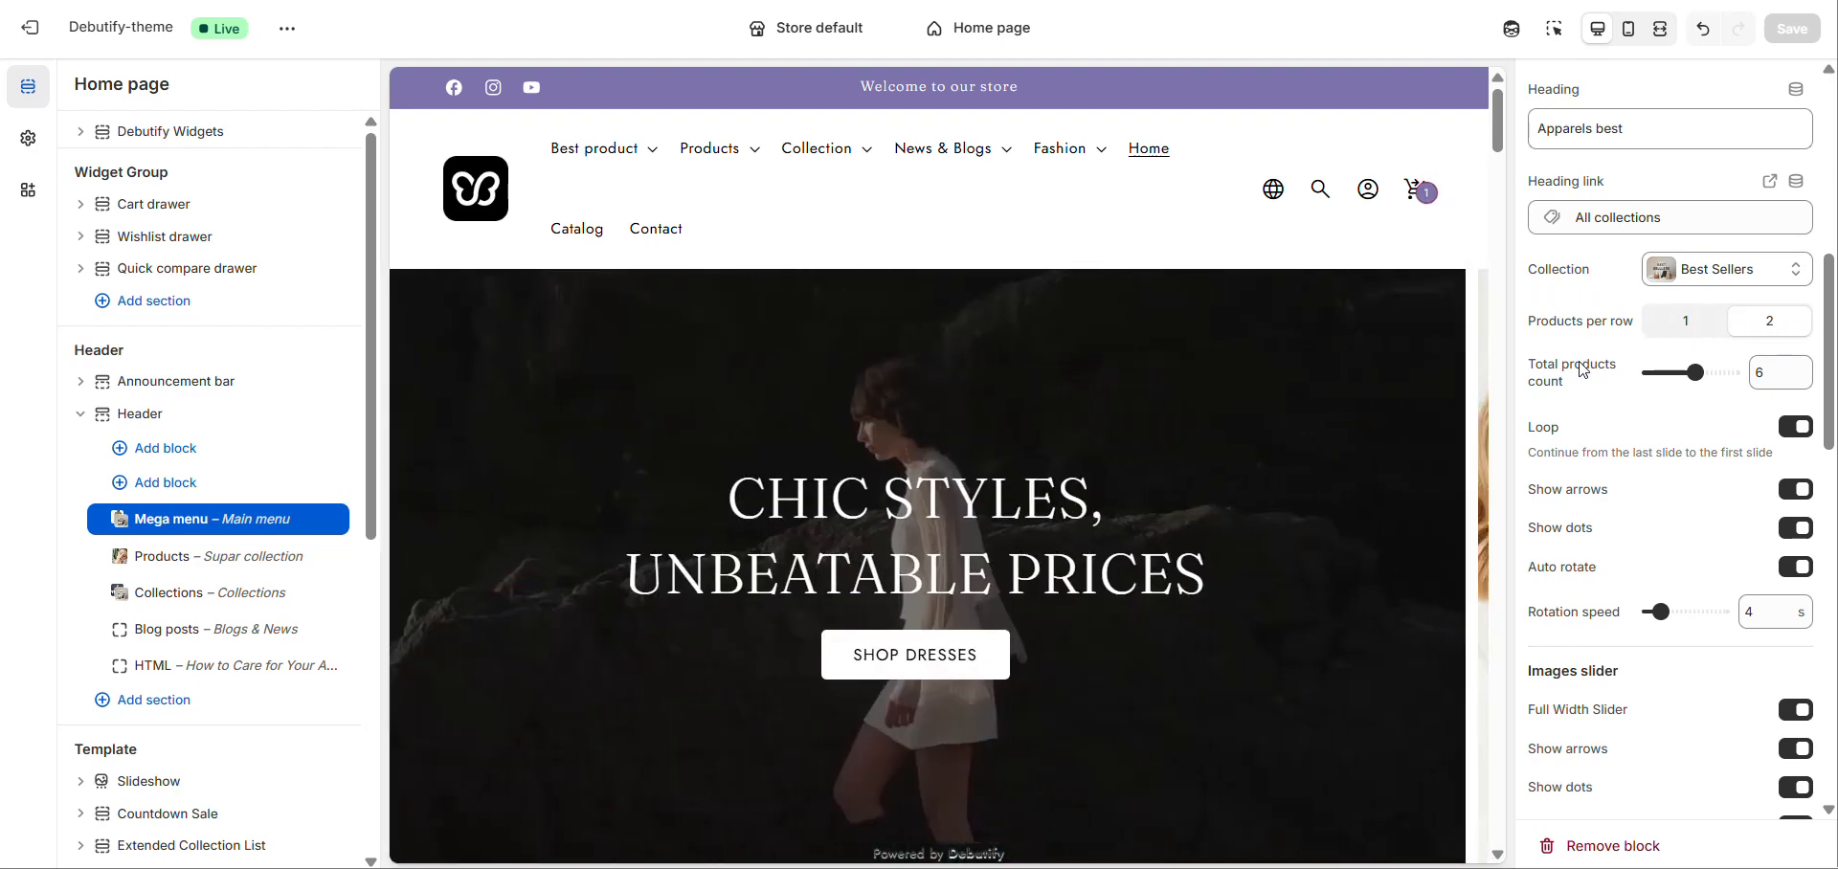
scroll(1571, 342, "down", 1)
scroll(1556, 315, "down", 1)
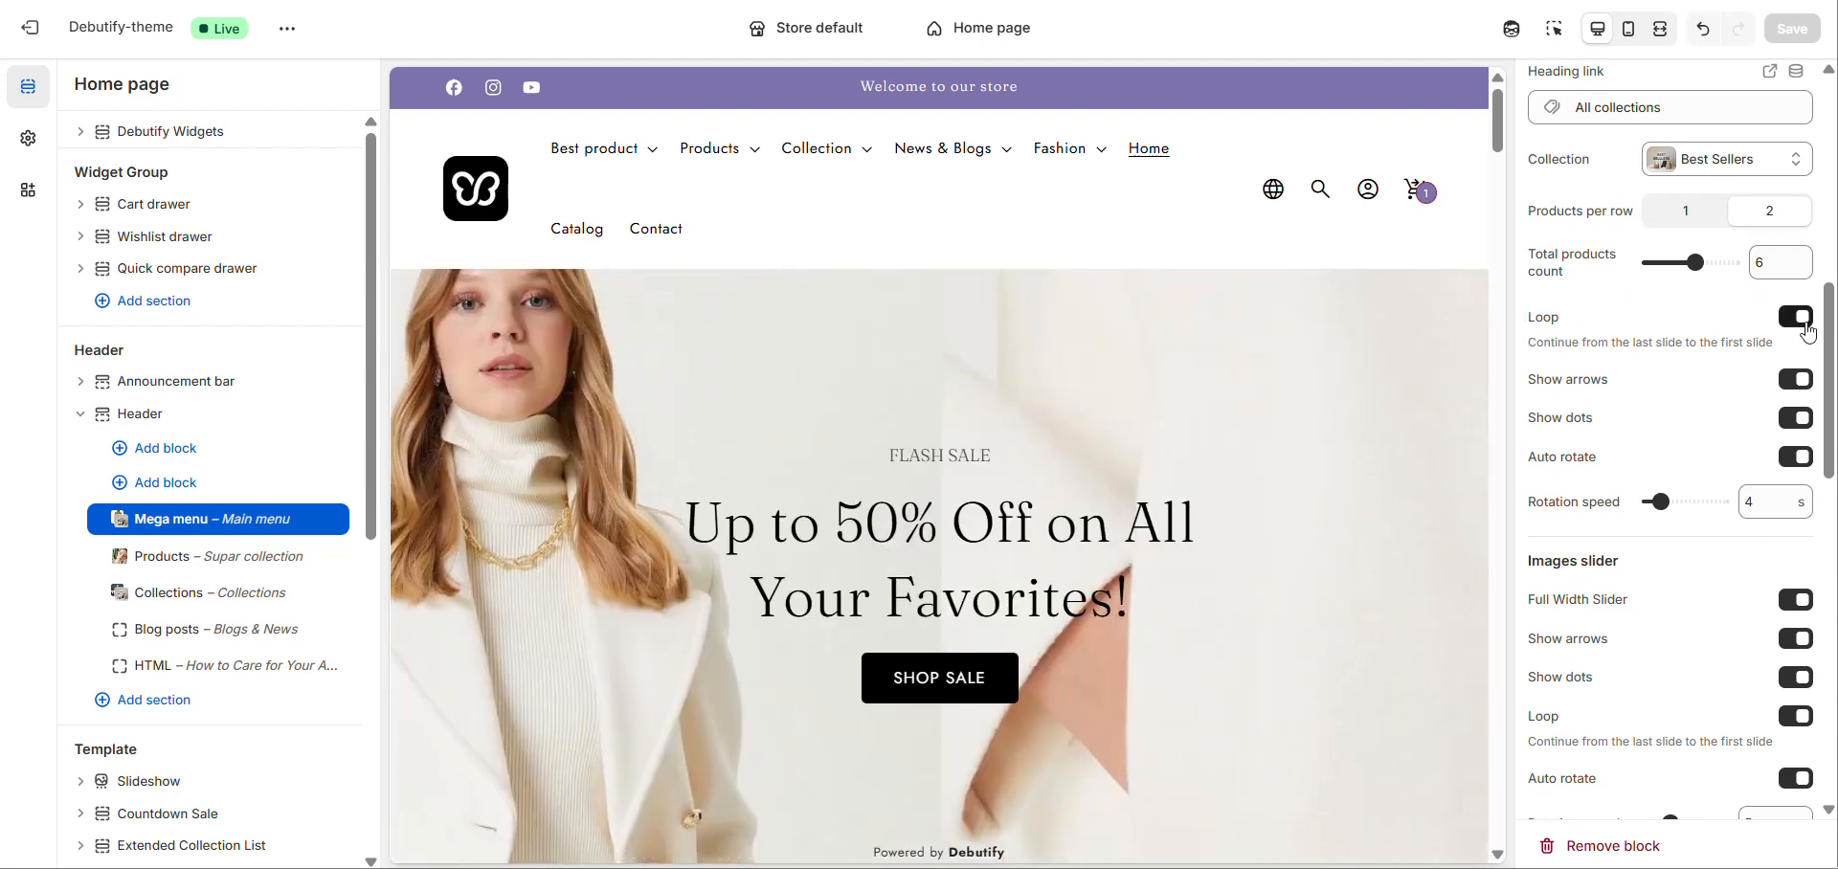
scroll(1795, 326, "down", 1)
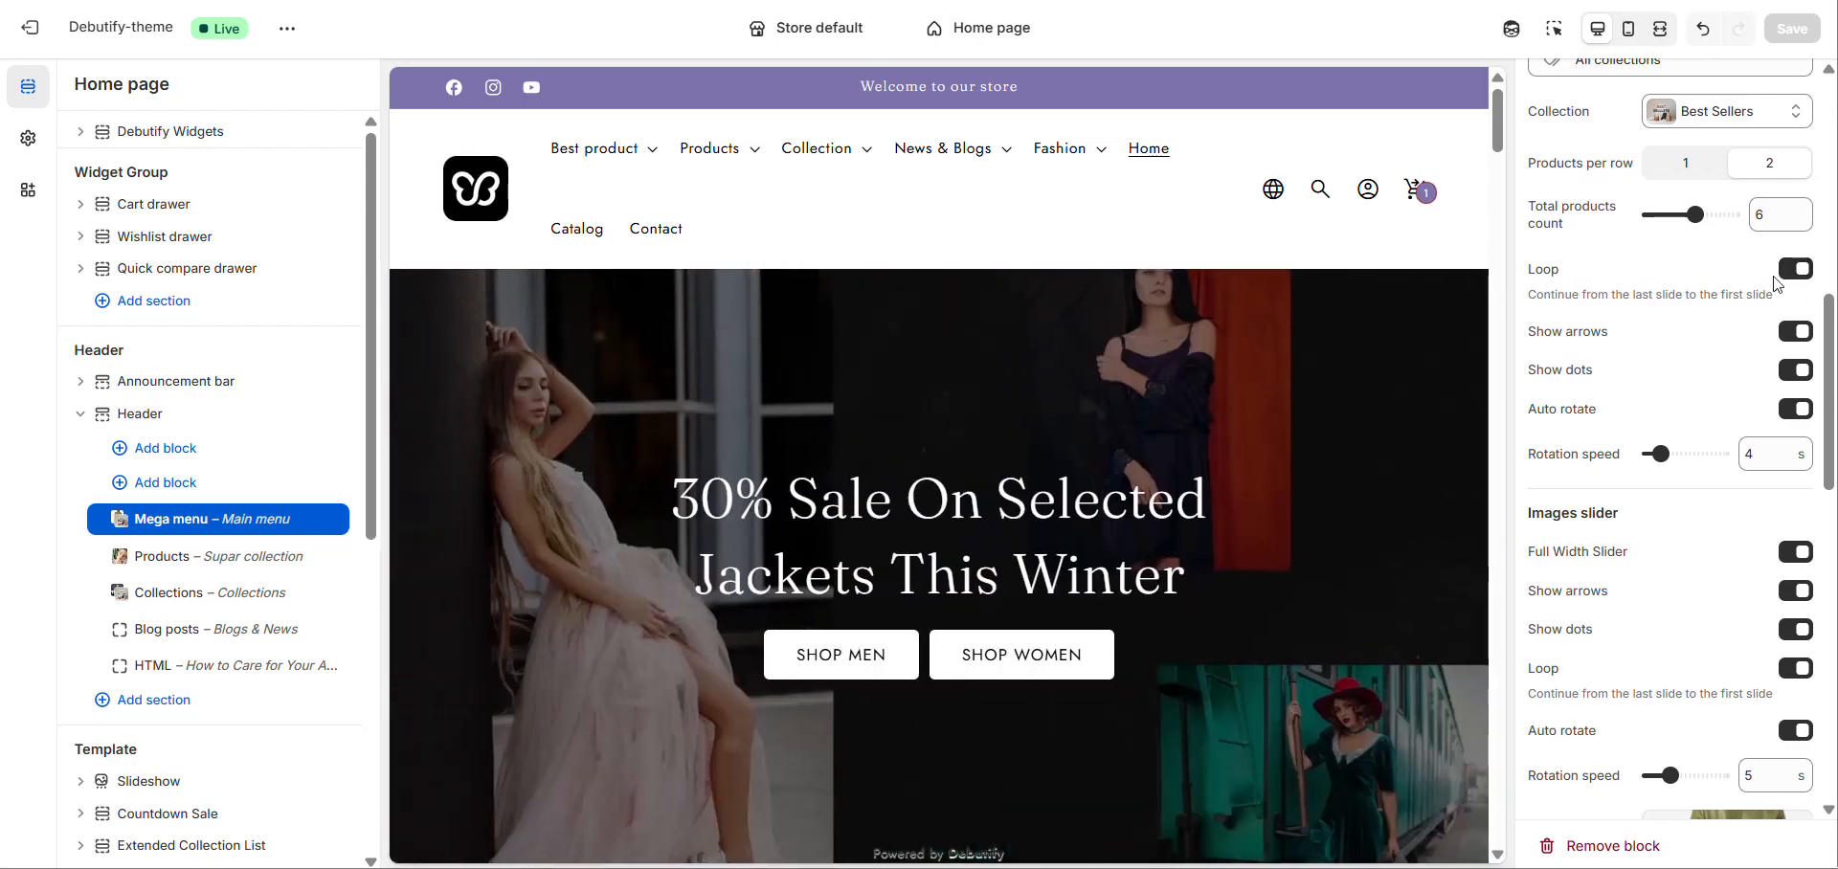
scroll(1547, 212, "down", 3)
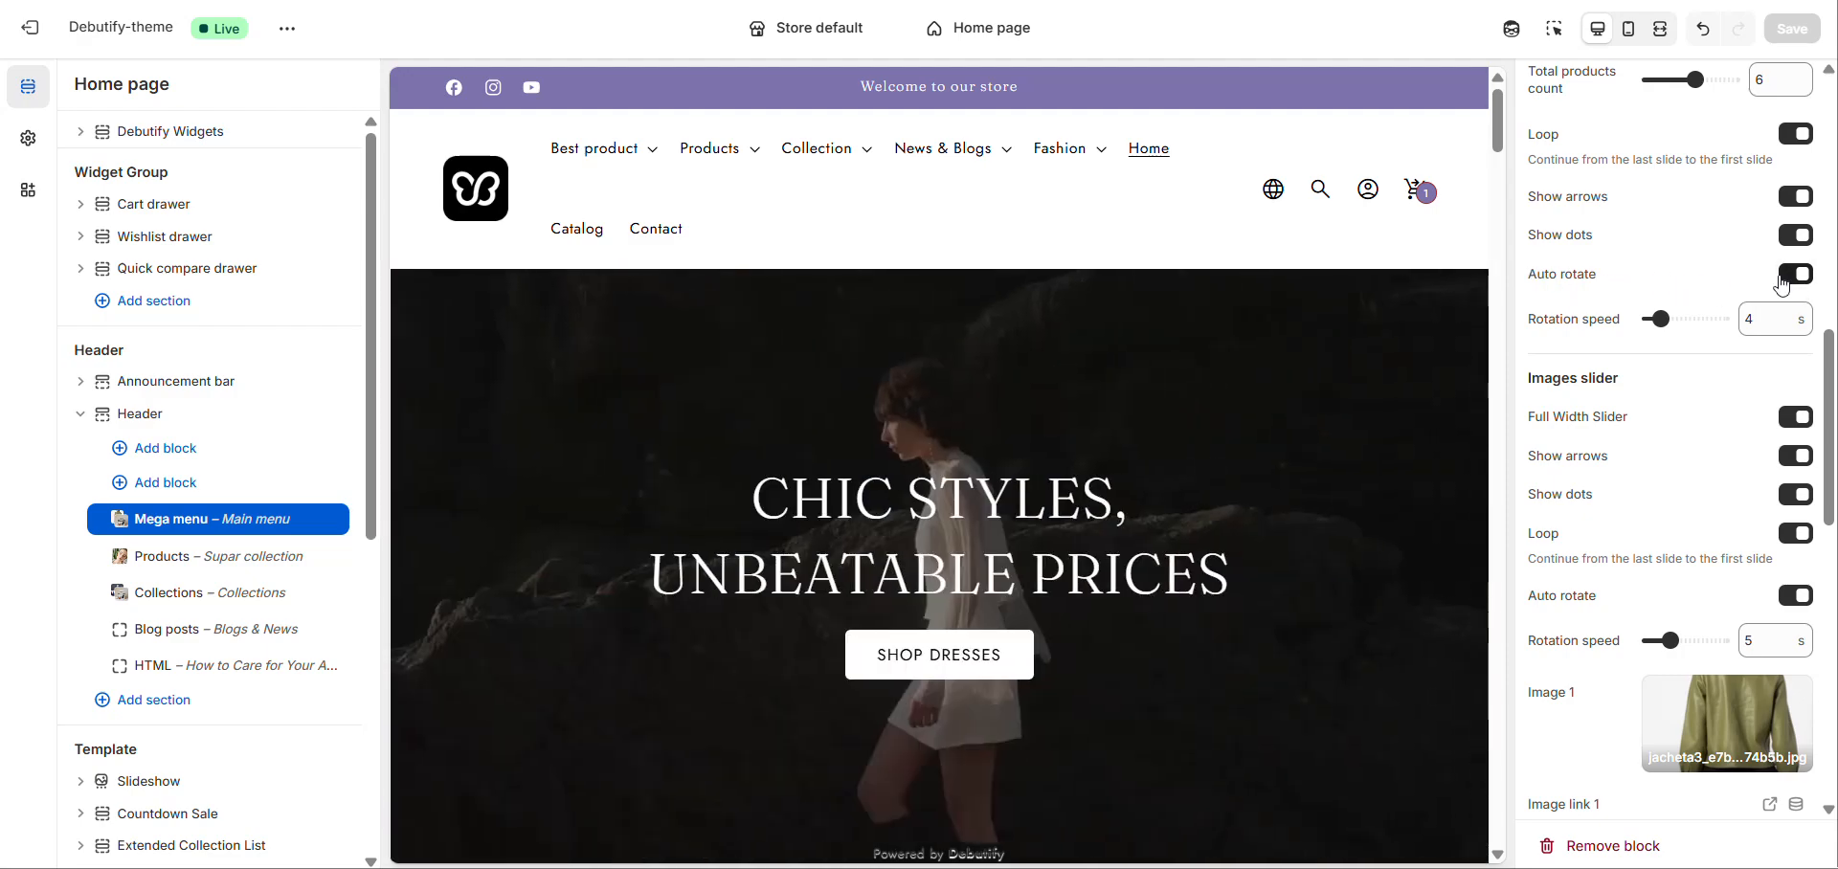
Examine the Mega menu block's Images slider settings, including arrows, dots, loop, rotation speed, and the images with their links
scroll(1562, 297, "down", 2)
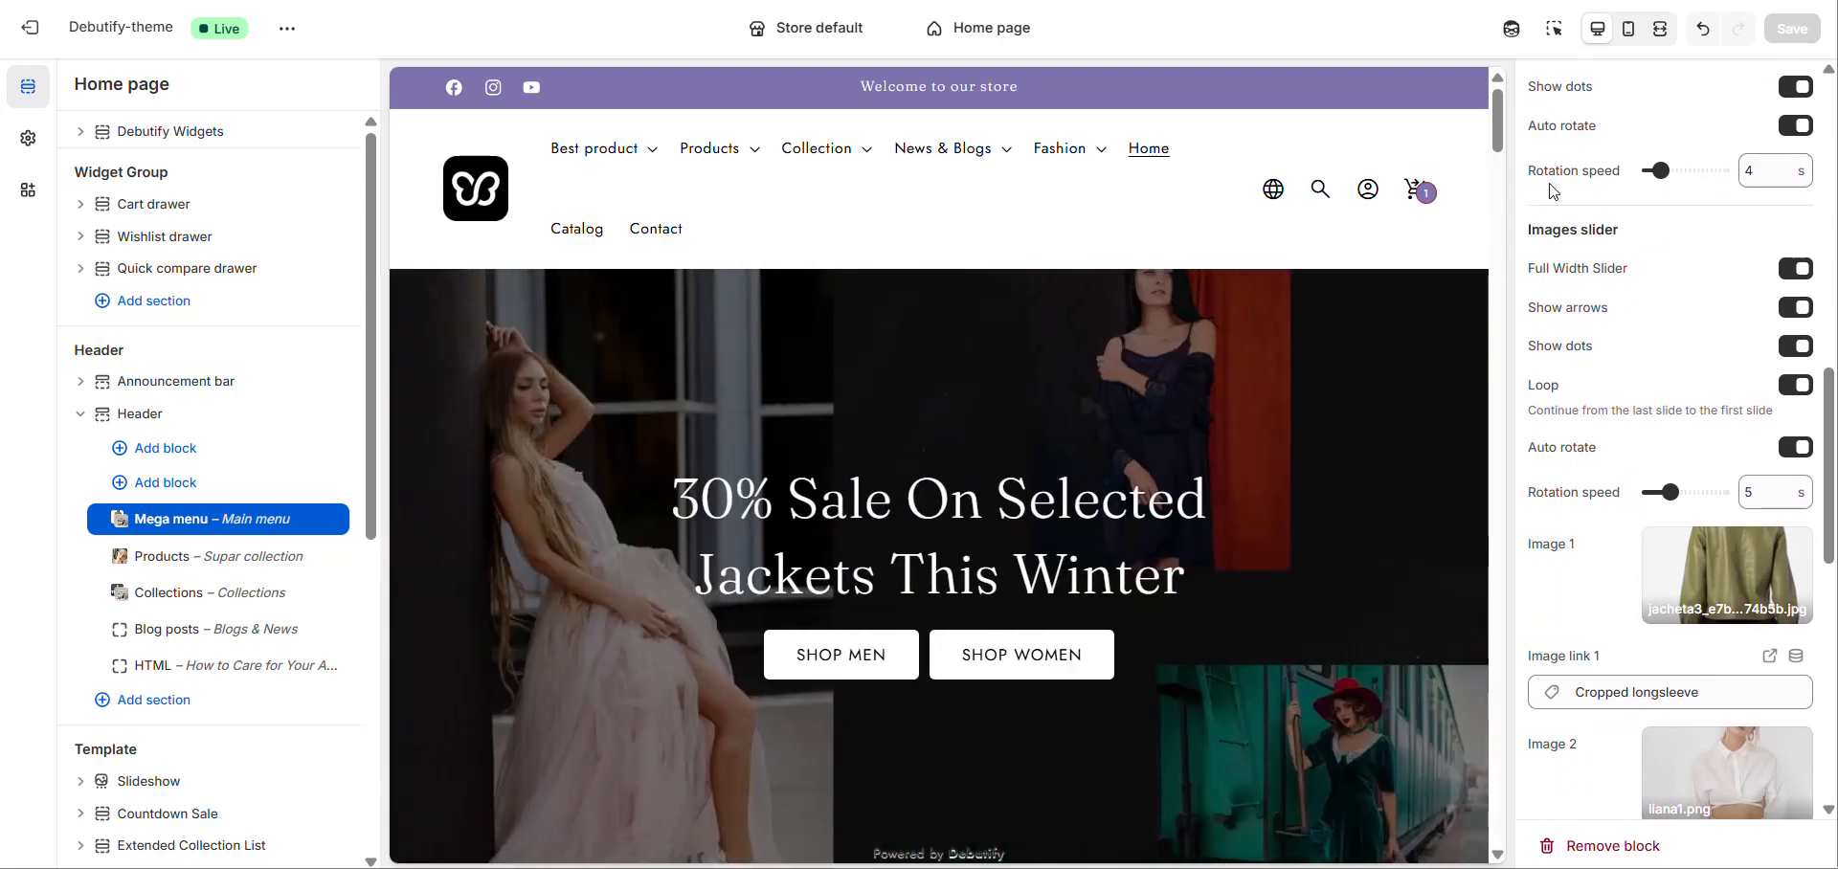
scroll(1551, 172, "down", 1)
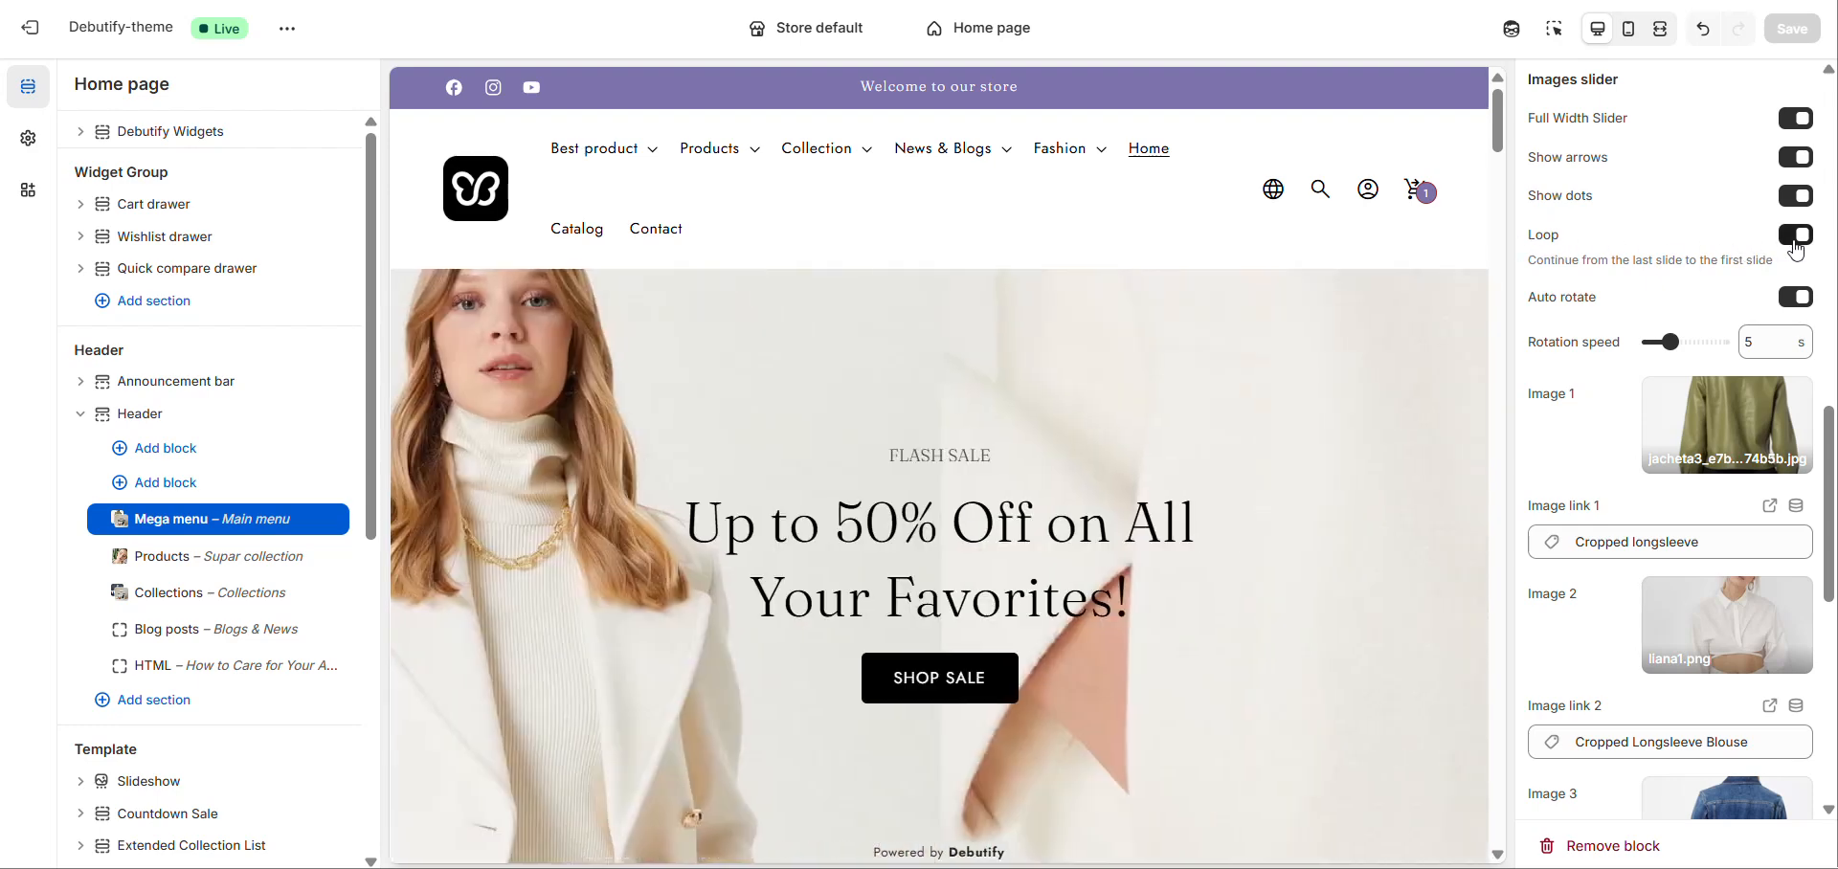
scroll(1536, 248, "down", 1)
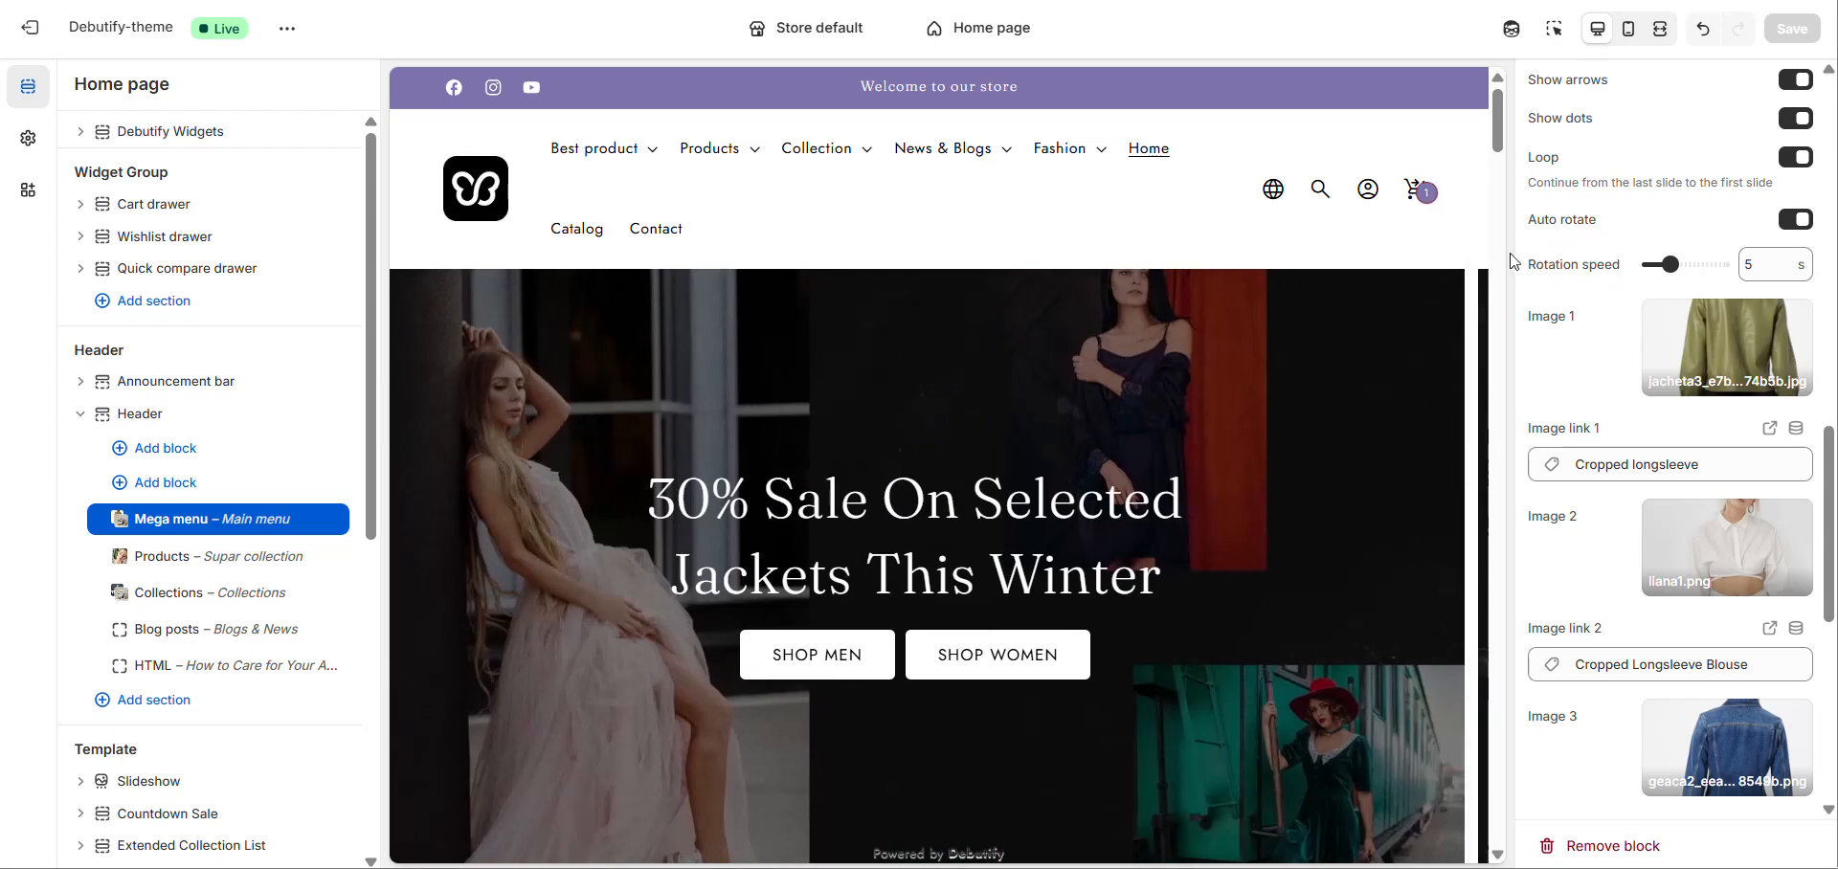
scroll(1565, 306, "down", 1)
scroll(1562, 301, "down", 1)
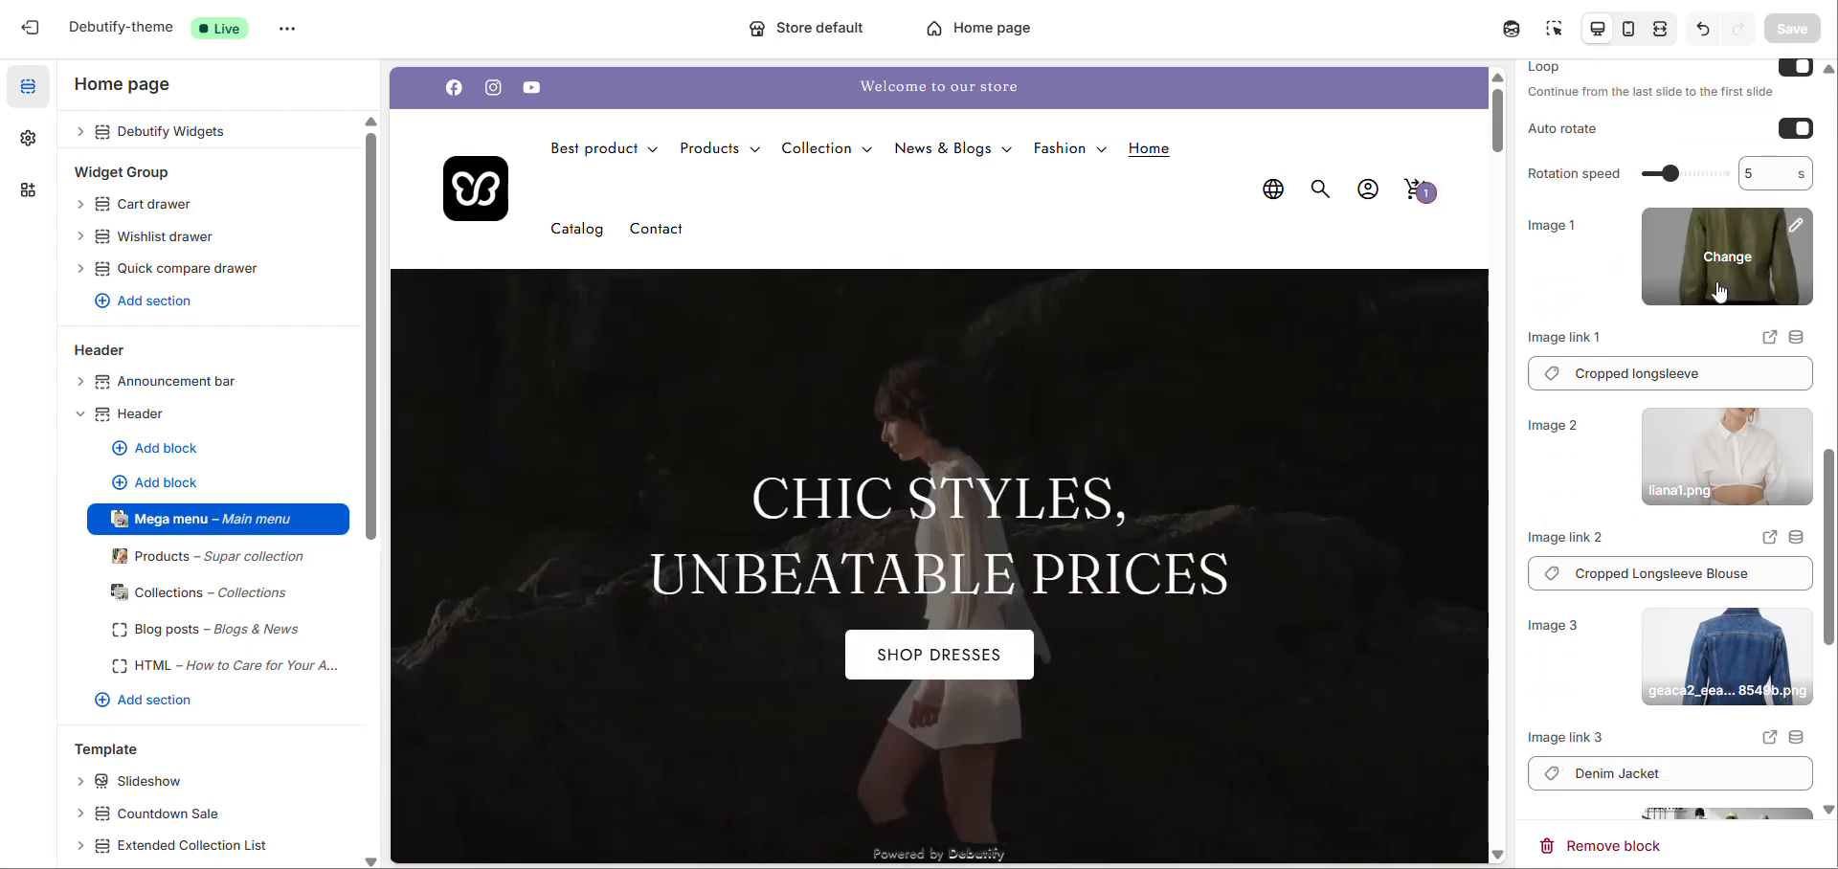
scroll(1723, 460, "down", 3)
scroll(1756, 596, "down", 3)
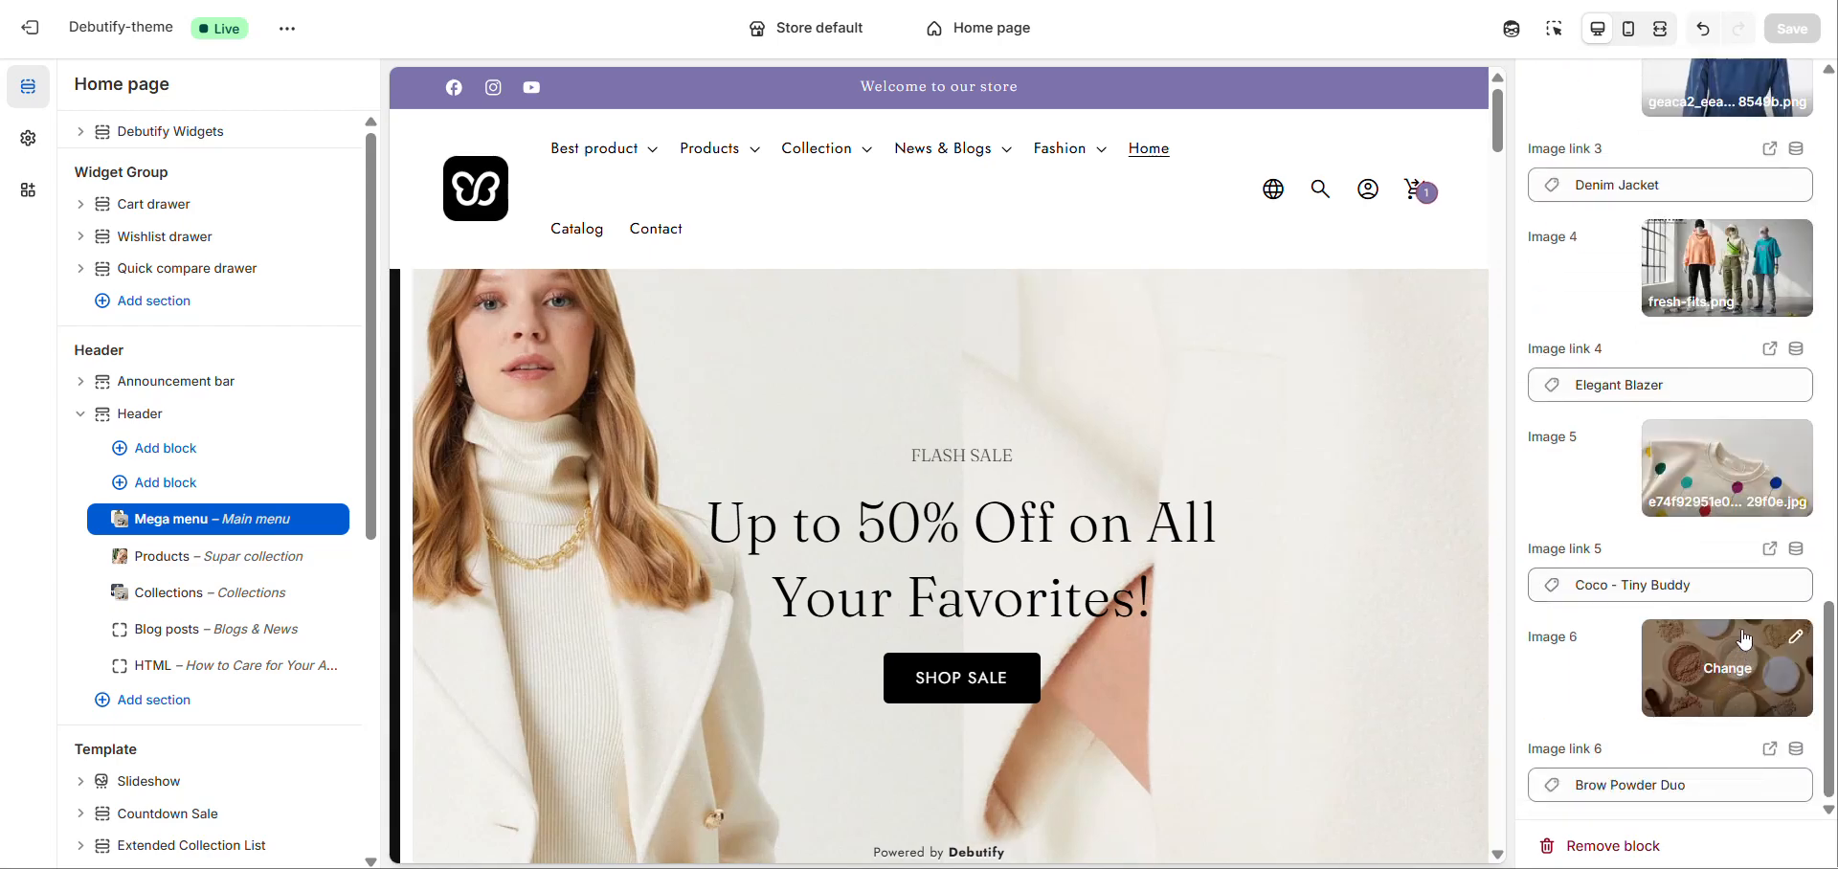
scroll(1580, 287, "up", 4)
scroll(1560, 179, "up", 1)
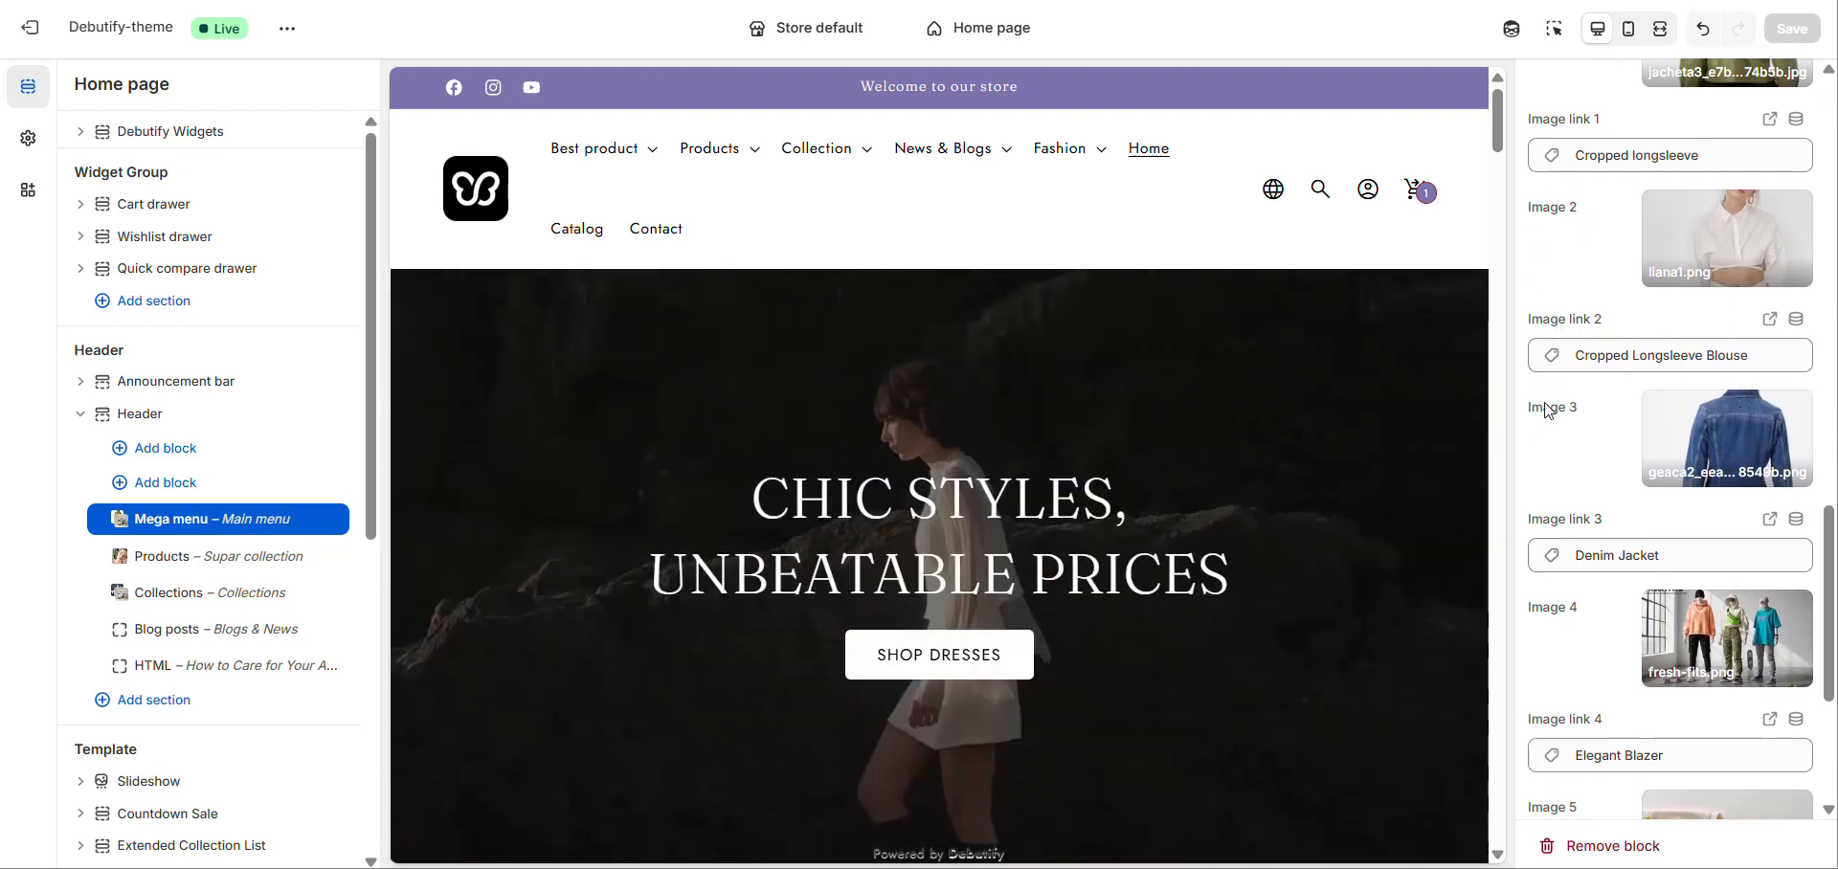
scroll(1566, 714, "down", 4)
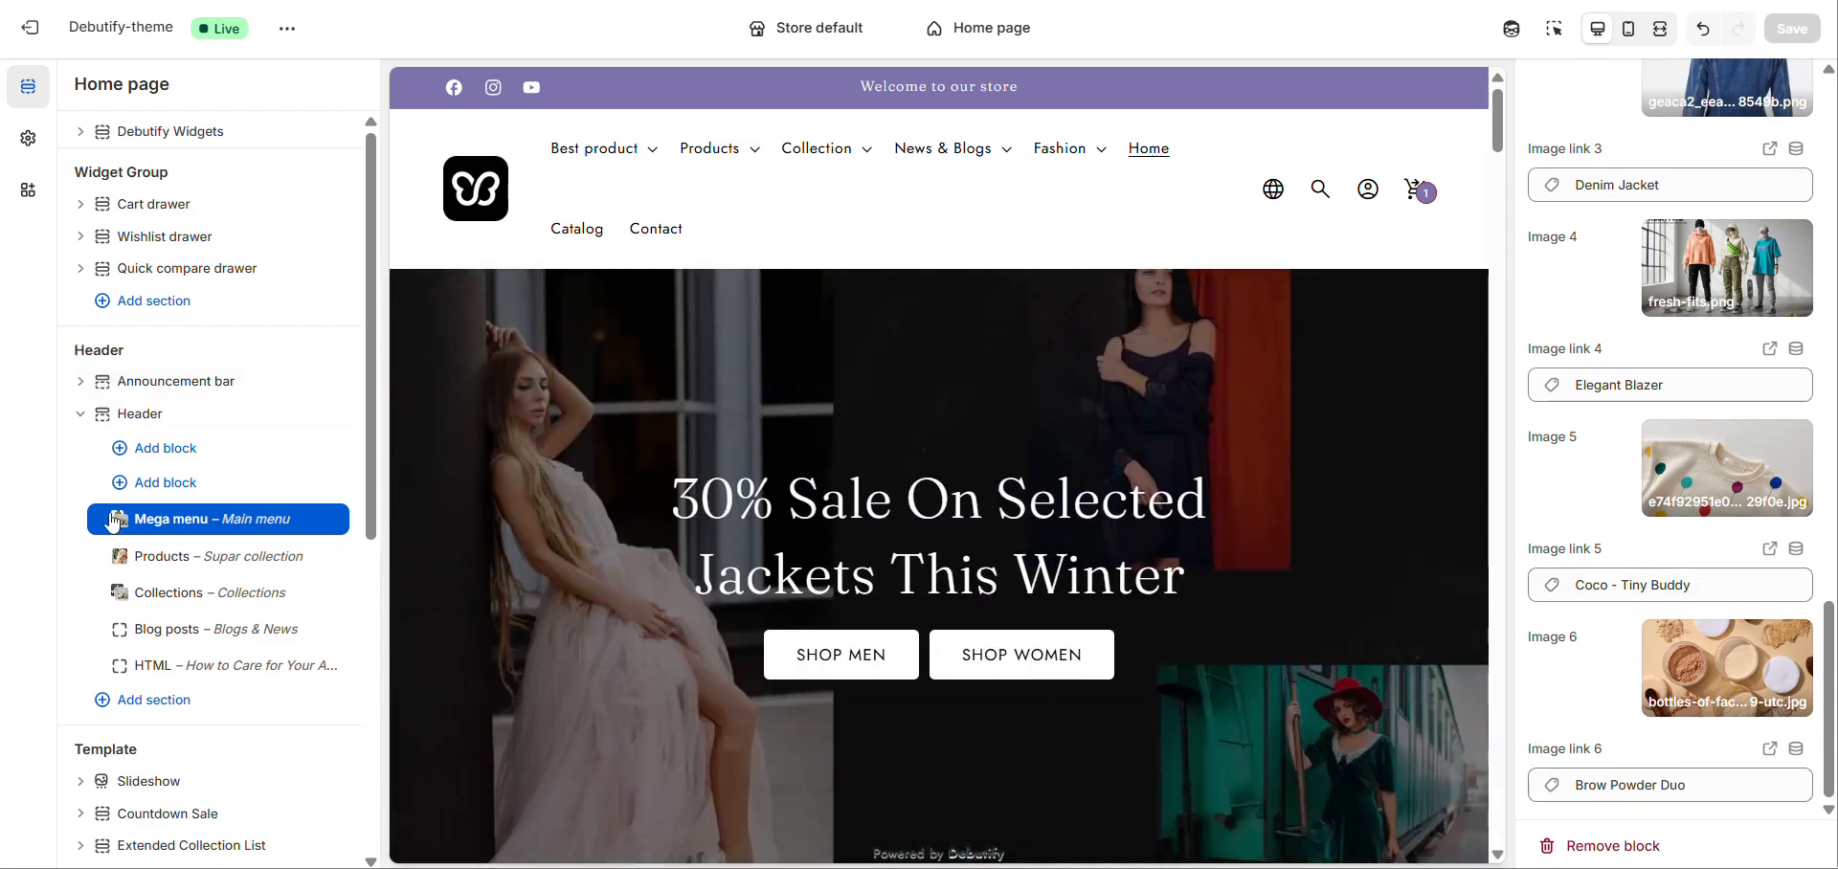
Open the Products block and inspect its Default color scheme options and Auto position toggle, keeping both as they are
left_click(221, 563)
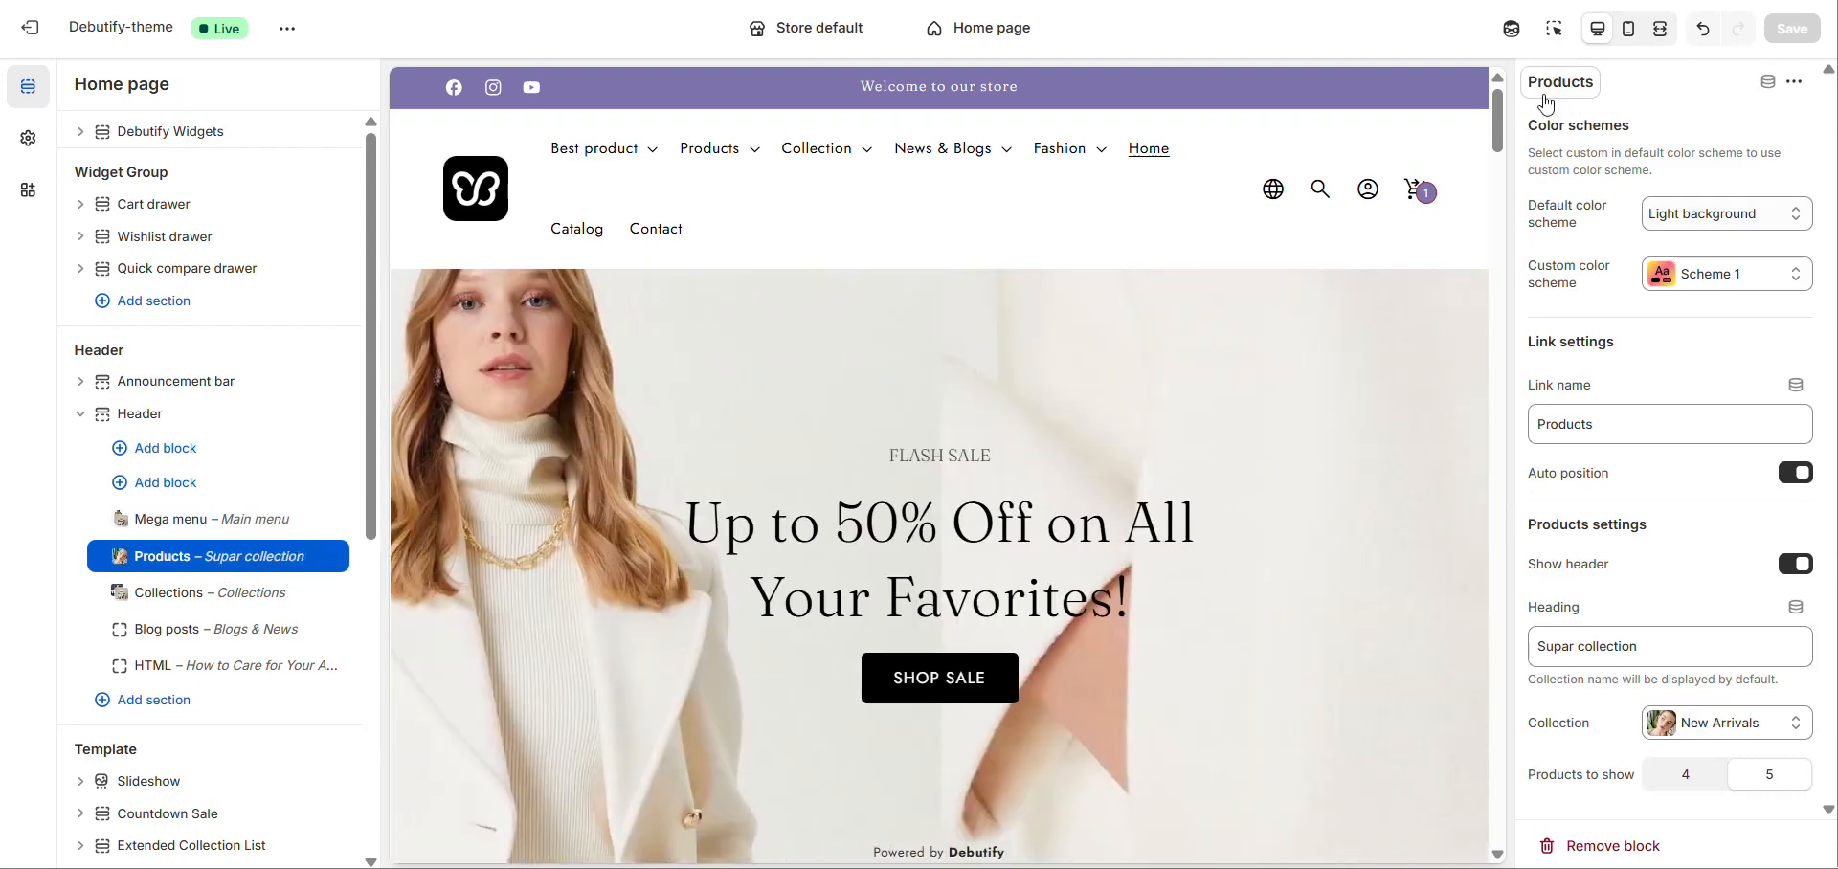
left_click(1669, 213)
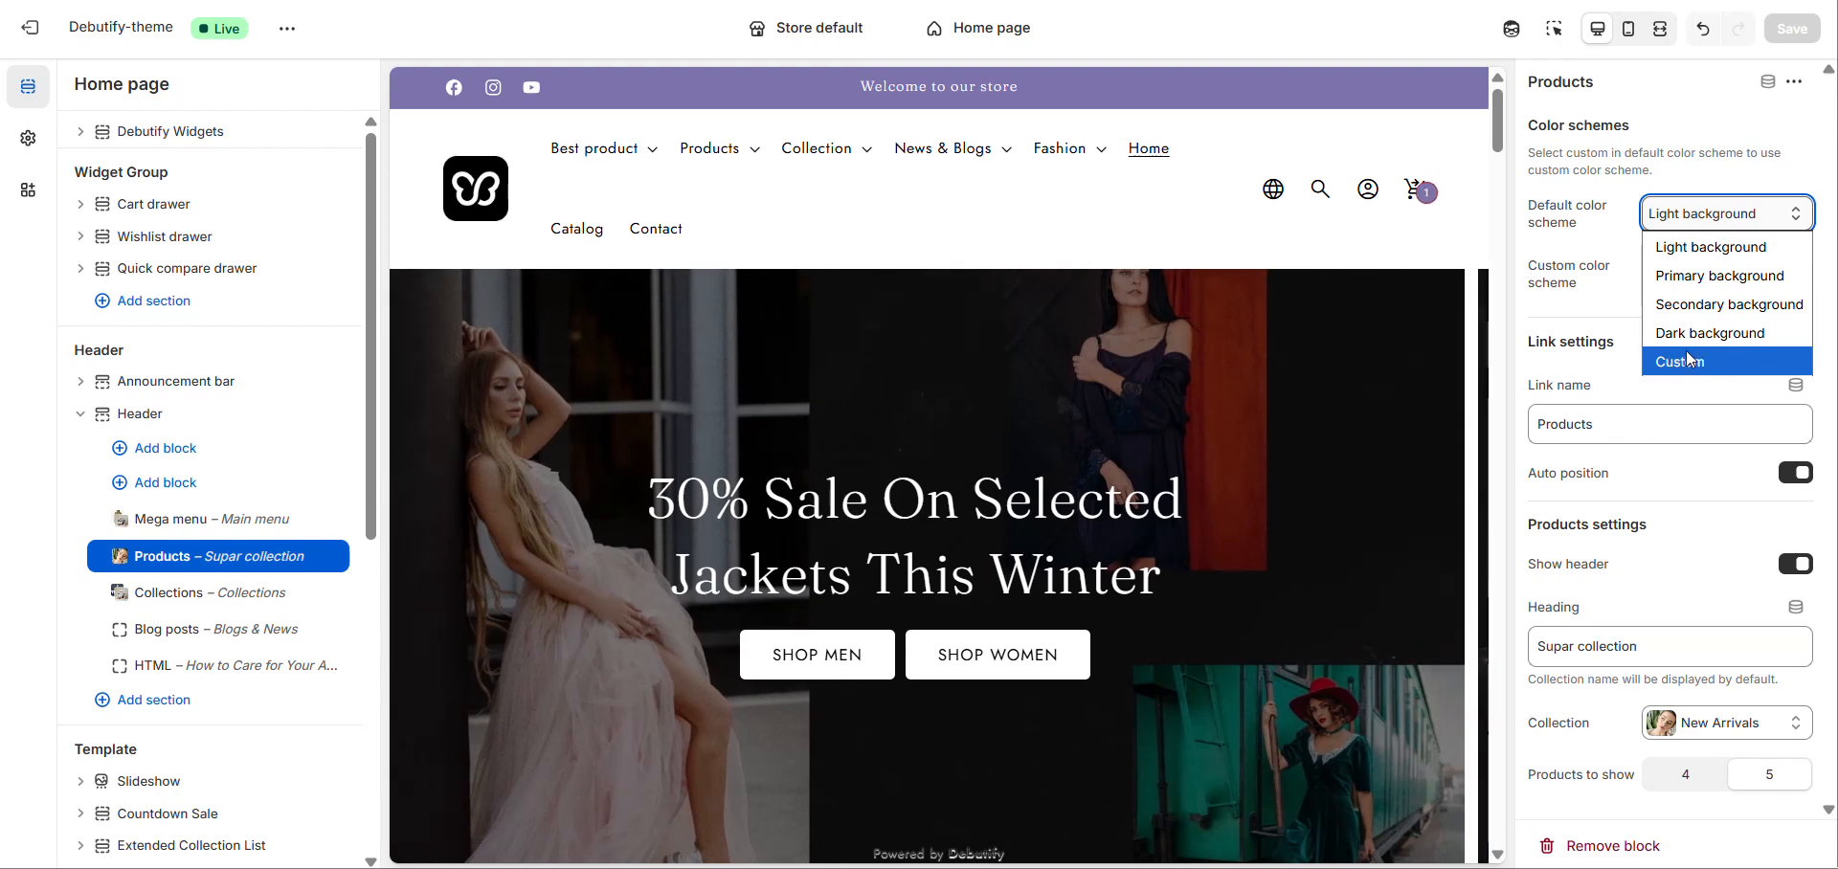
left_click(1557, 371)
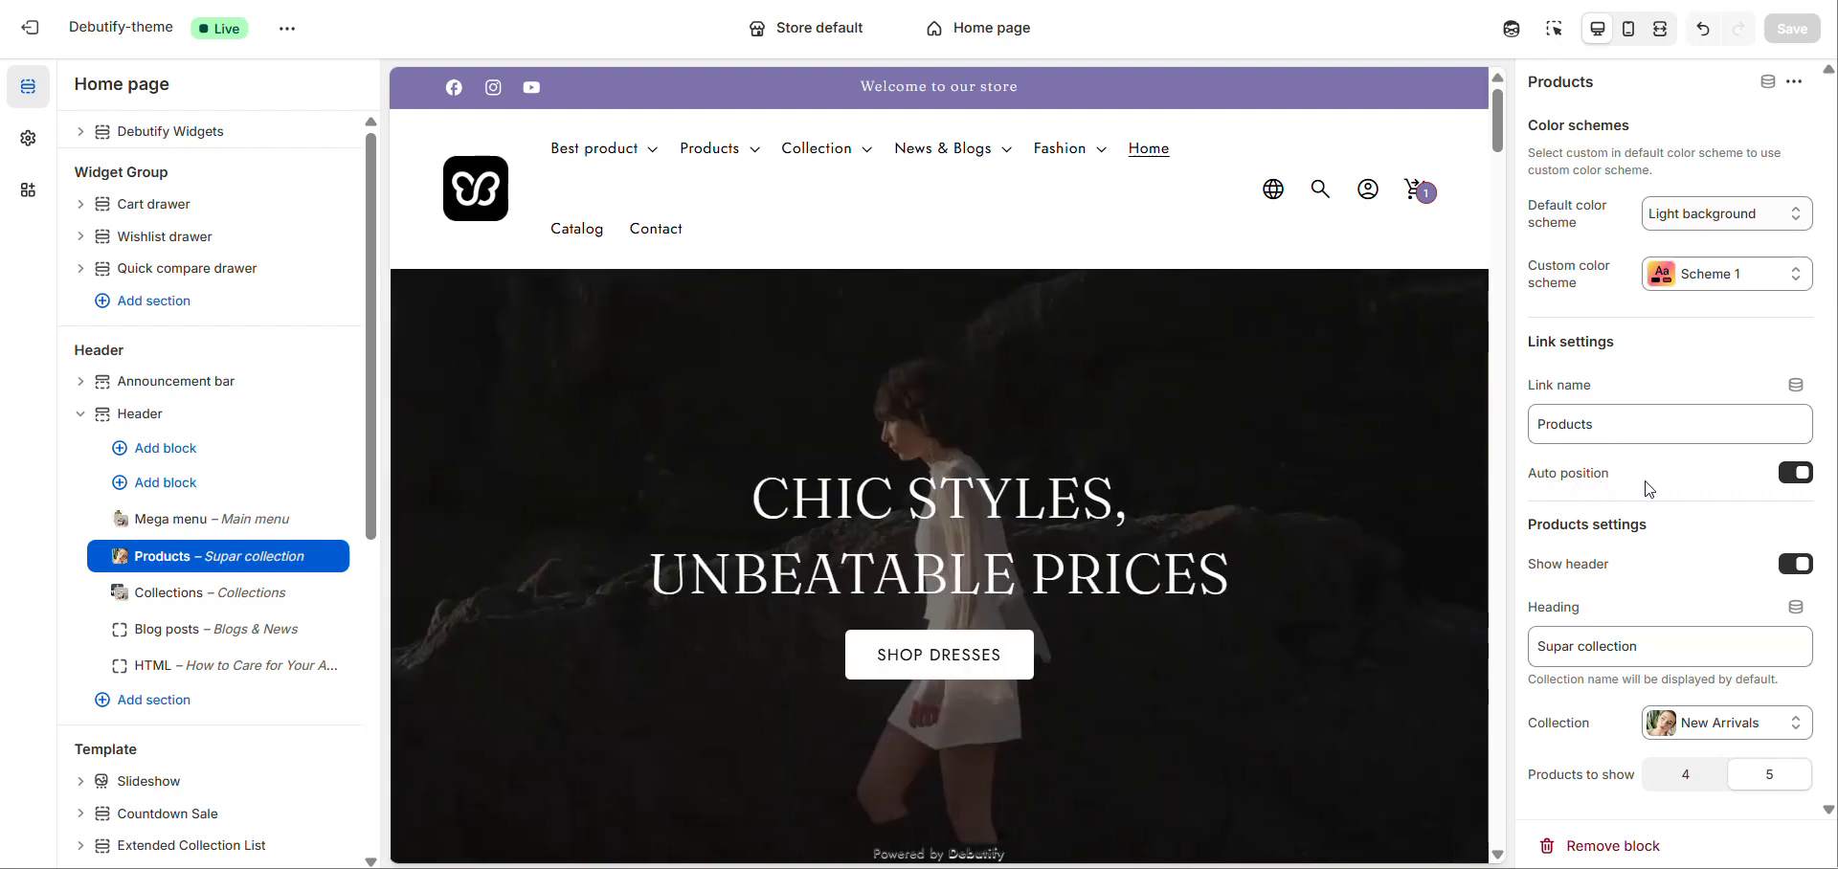
left_click(1797, 473)
left_click(1798, 478)
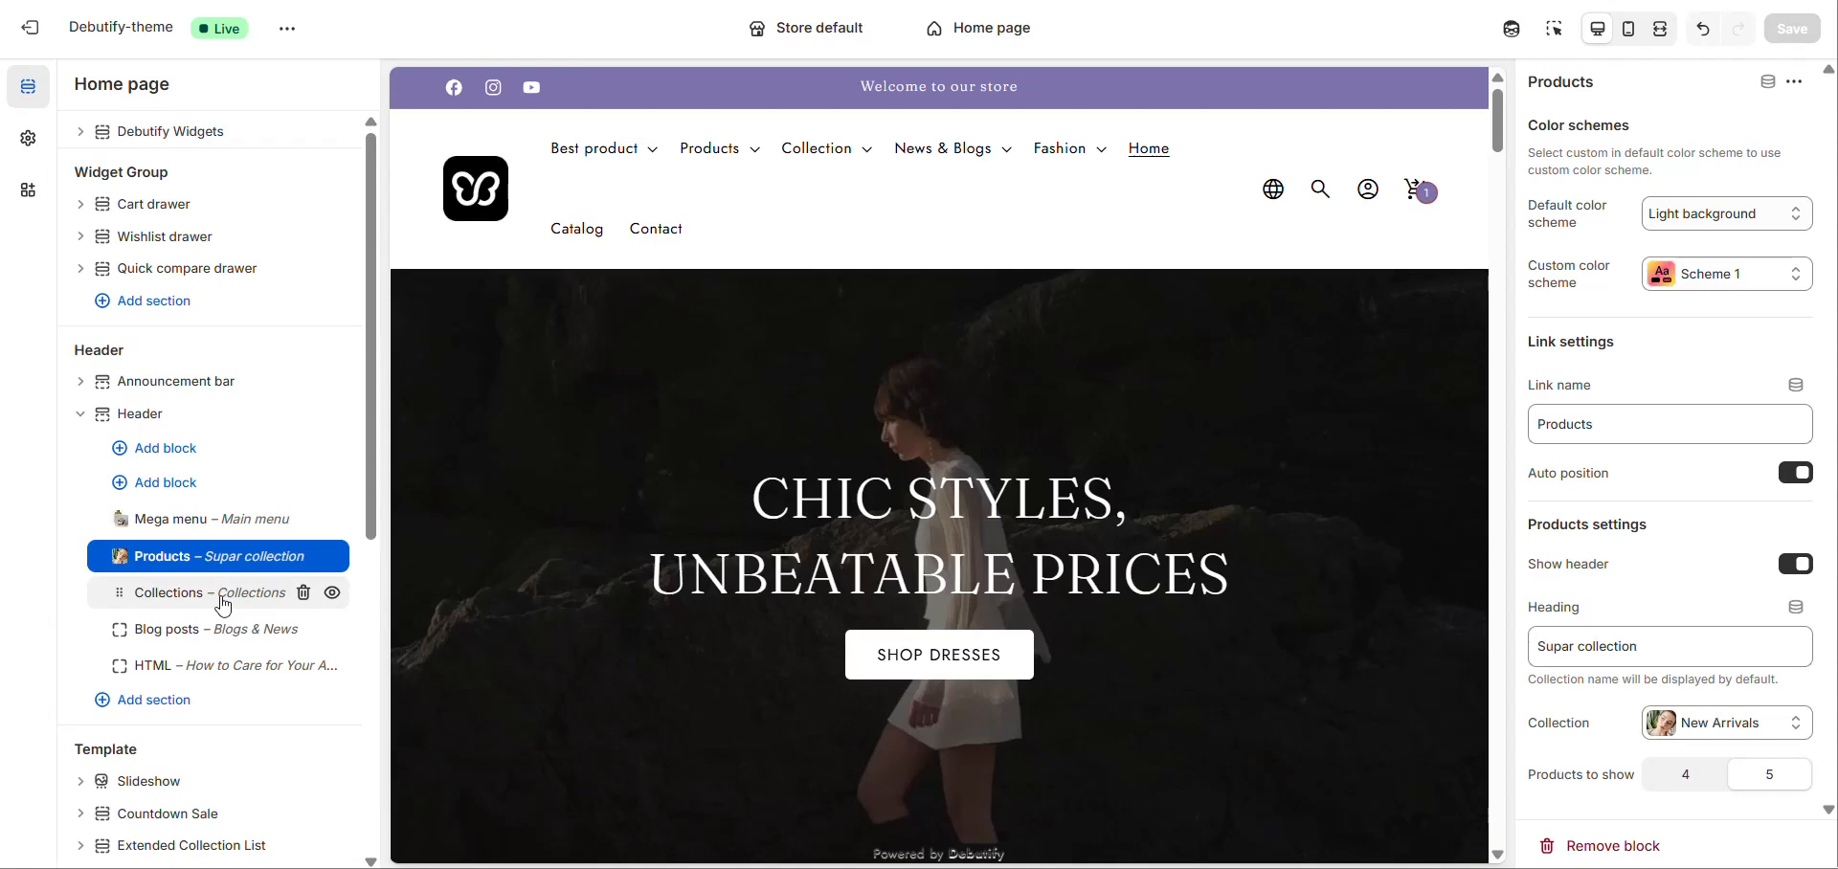
Open the Collections block and inspect its Default color scheme options, keeping Light background
left_click(229, 601)
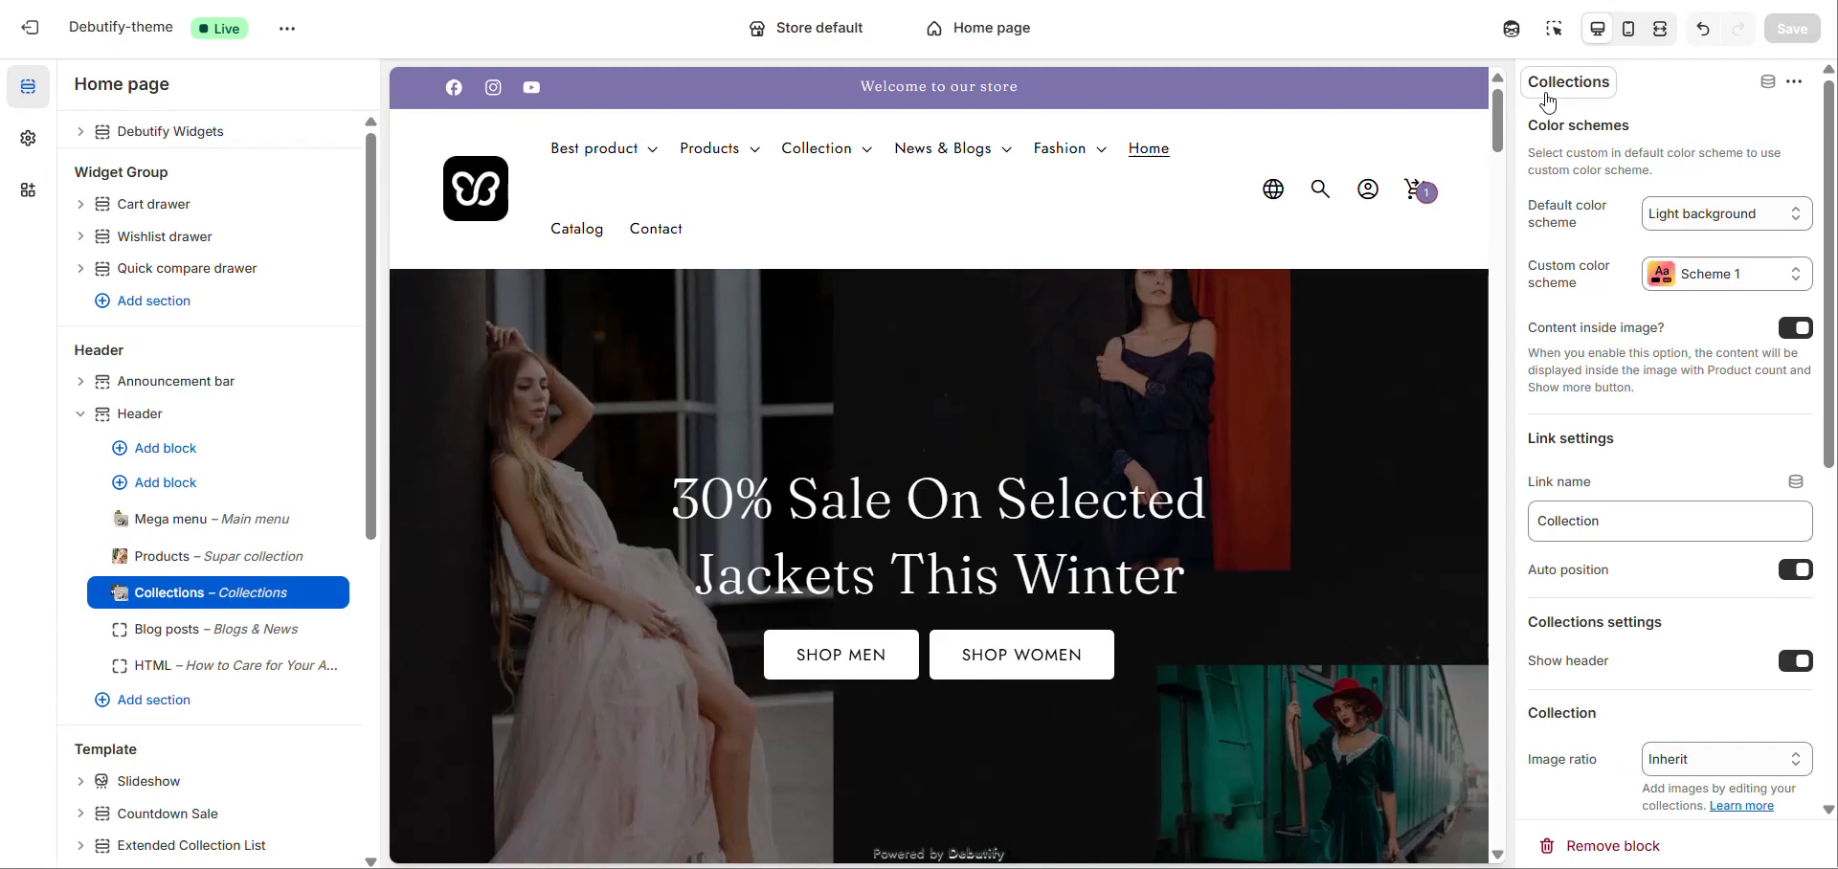
scroll(1608, 153, "down", 1)
scroll(1612, 158, "up", 1)
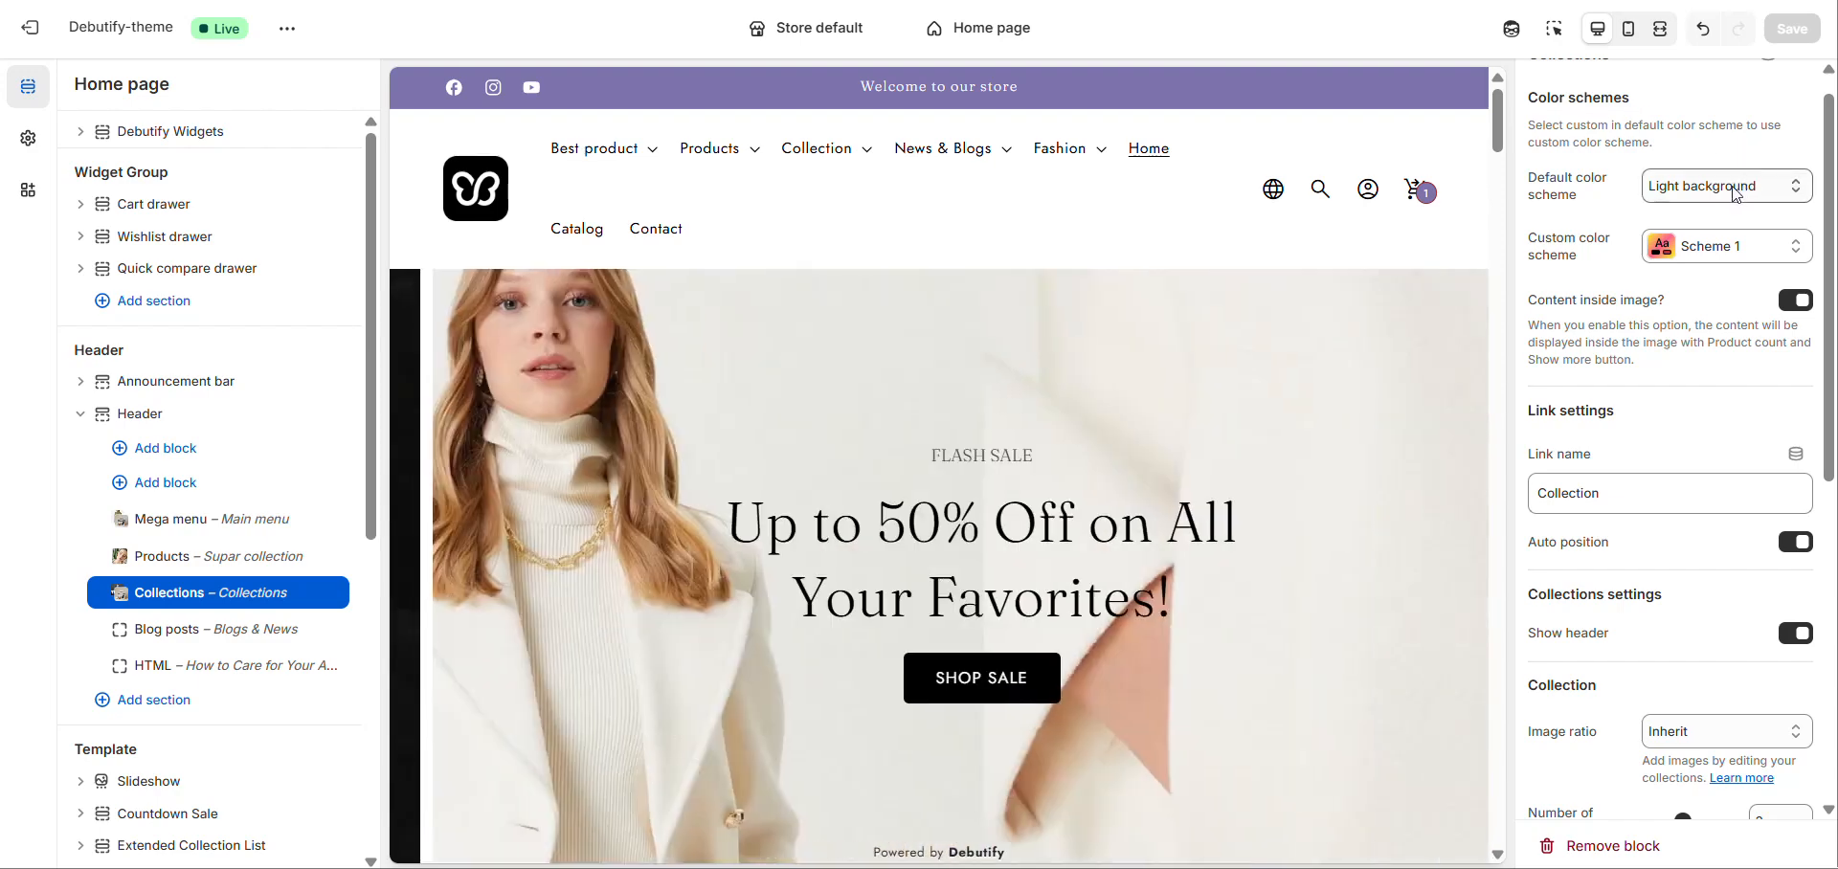
left_click(1714, 186)
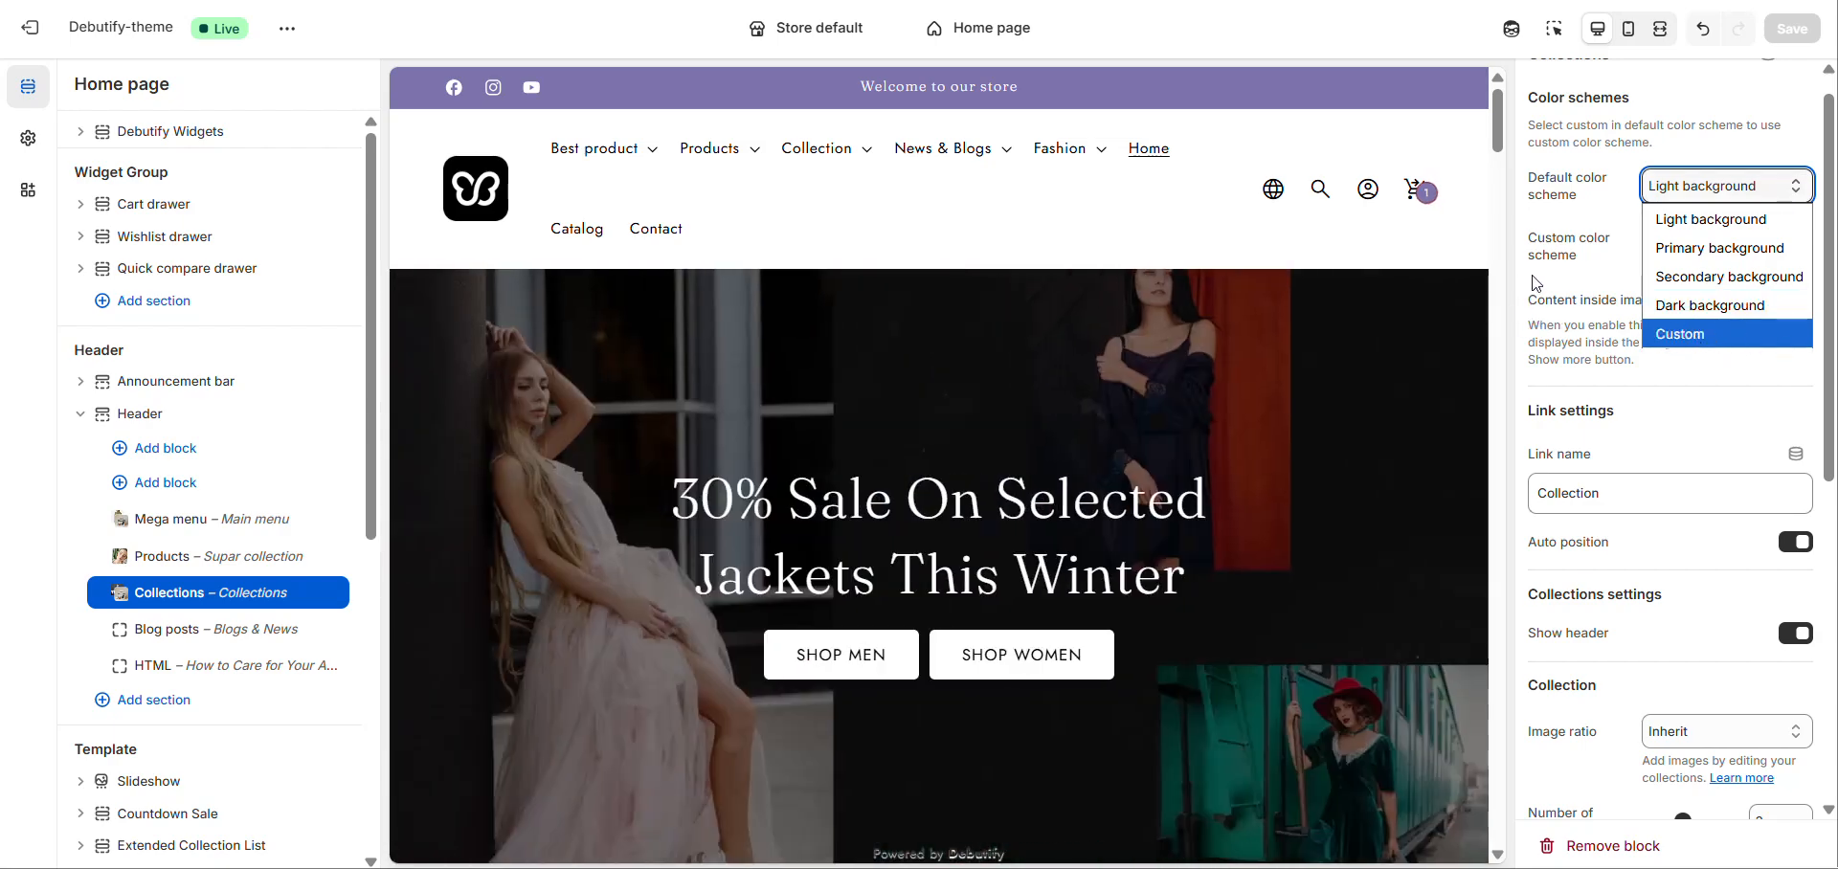
left_click(1536, 282)
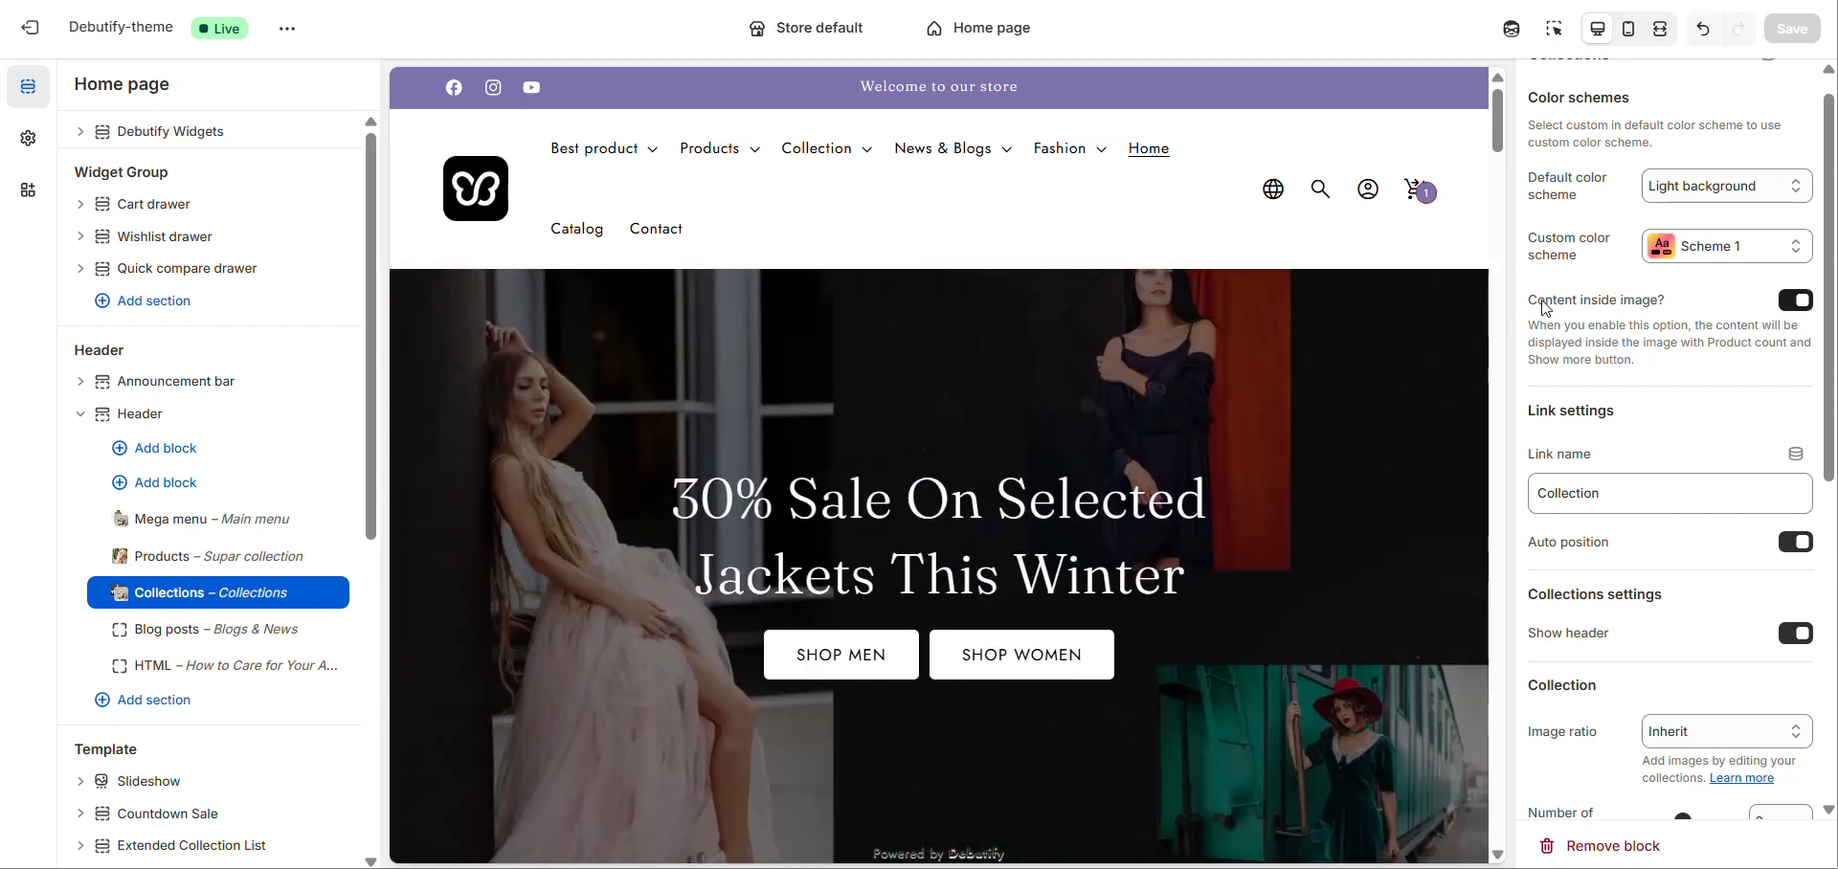
Turn the Collections block's Auto position and Show header settings off one after the other, turning each back on
scroll(1541, 287, "down", 3)
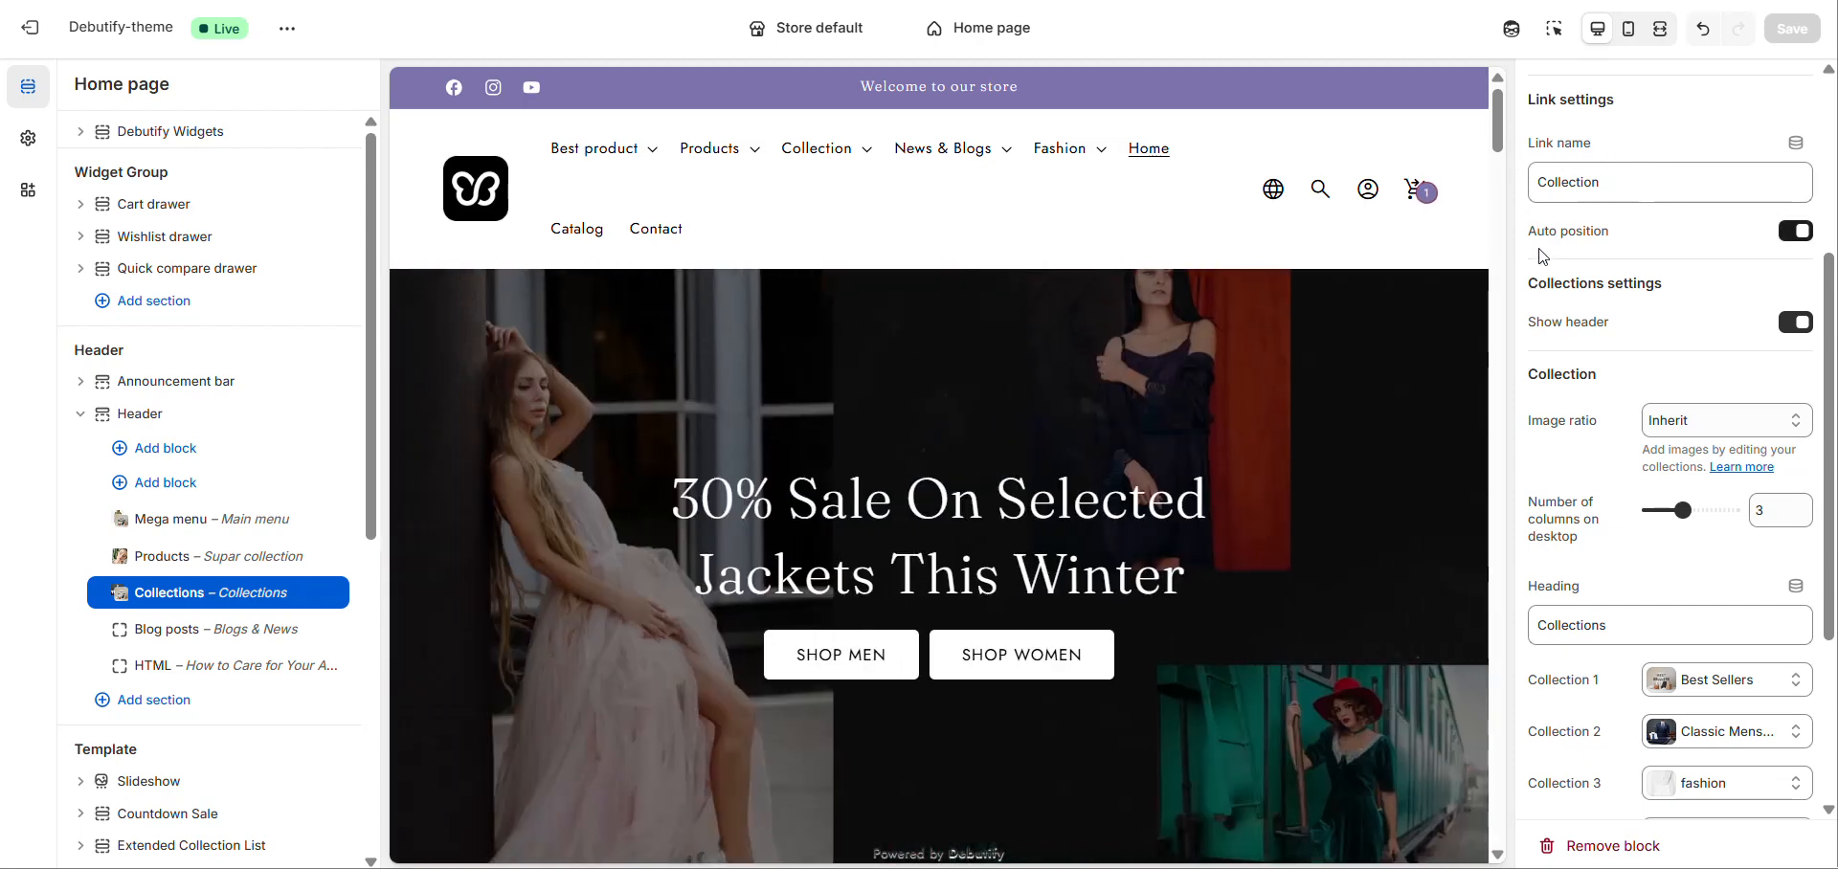
left_click(1796, 232)
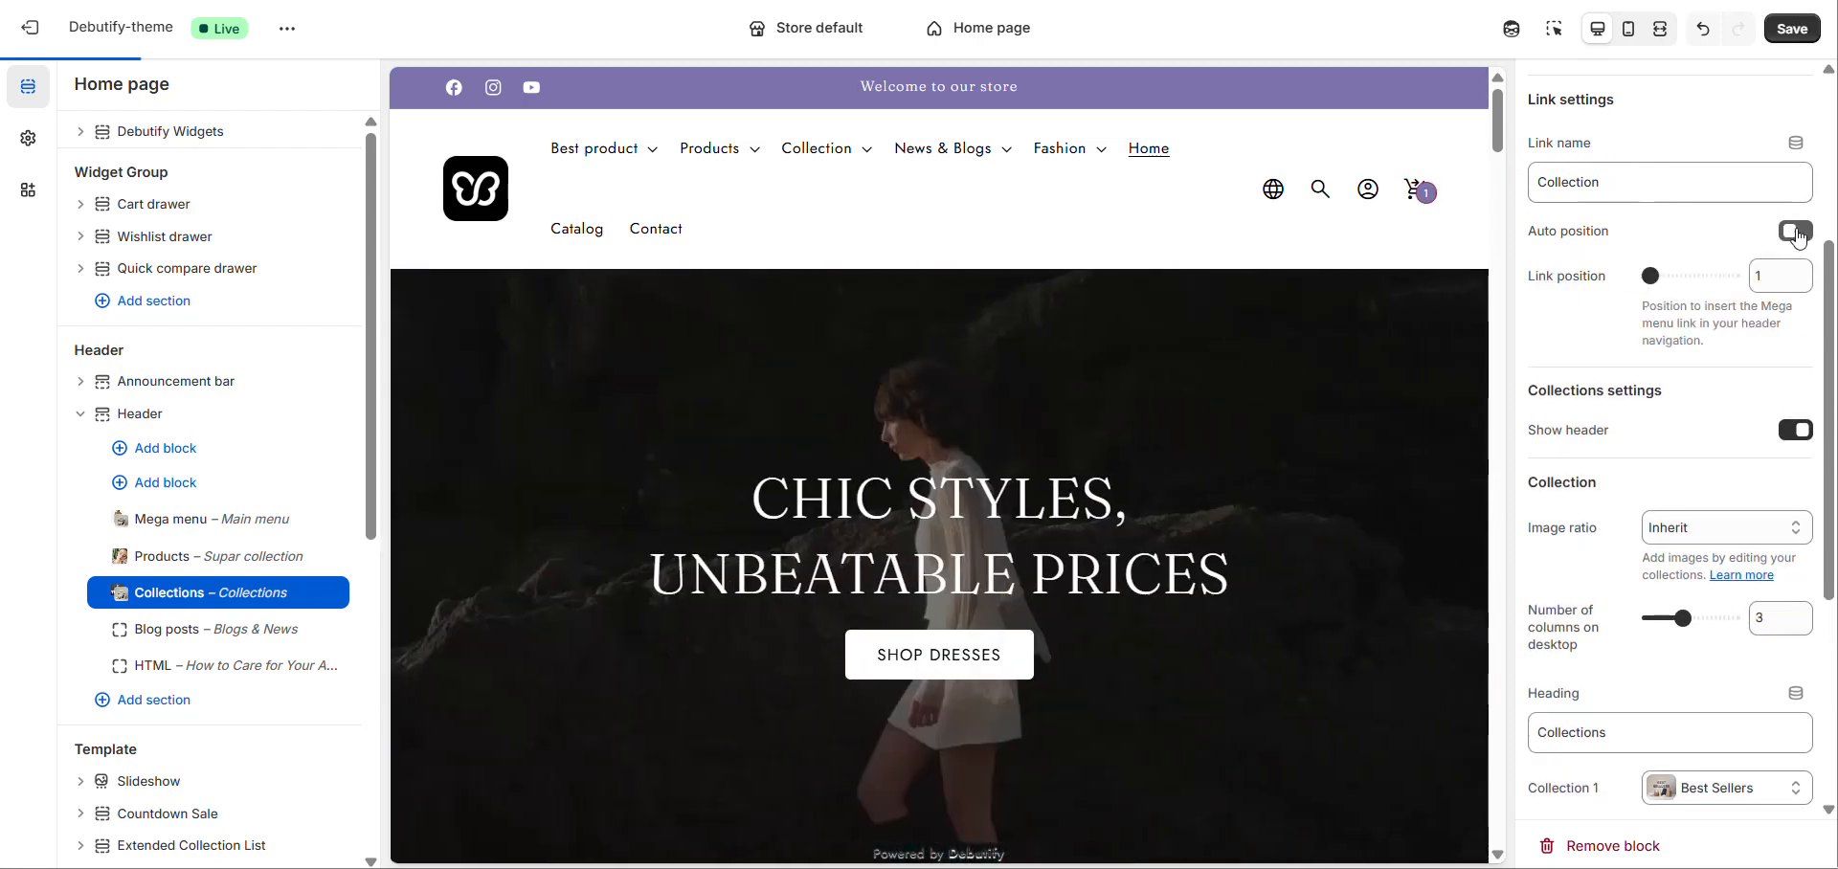
left_click(1796, 234)
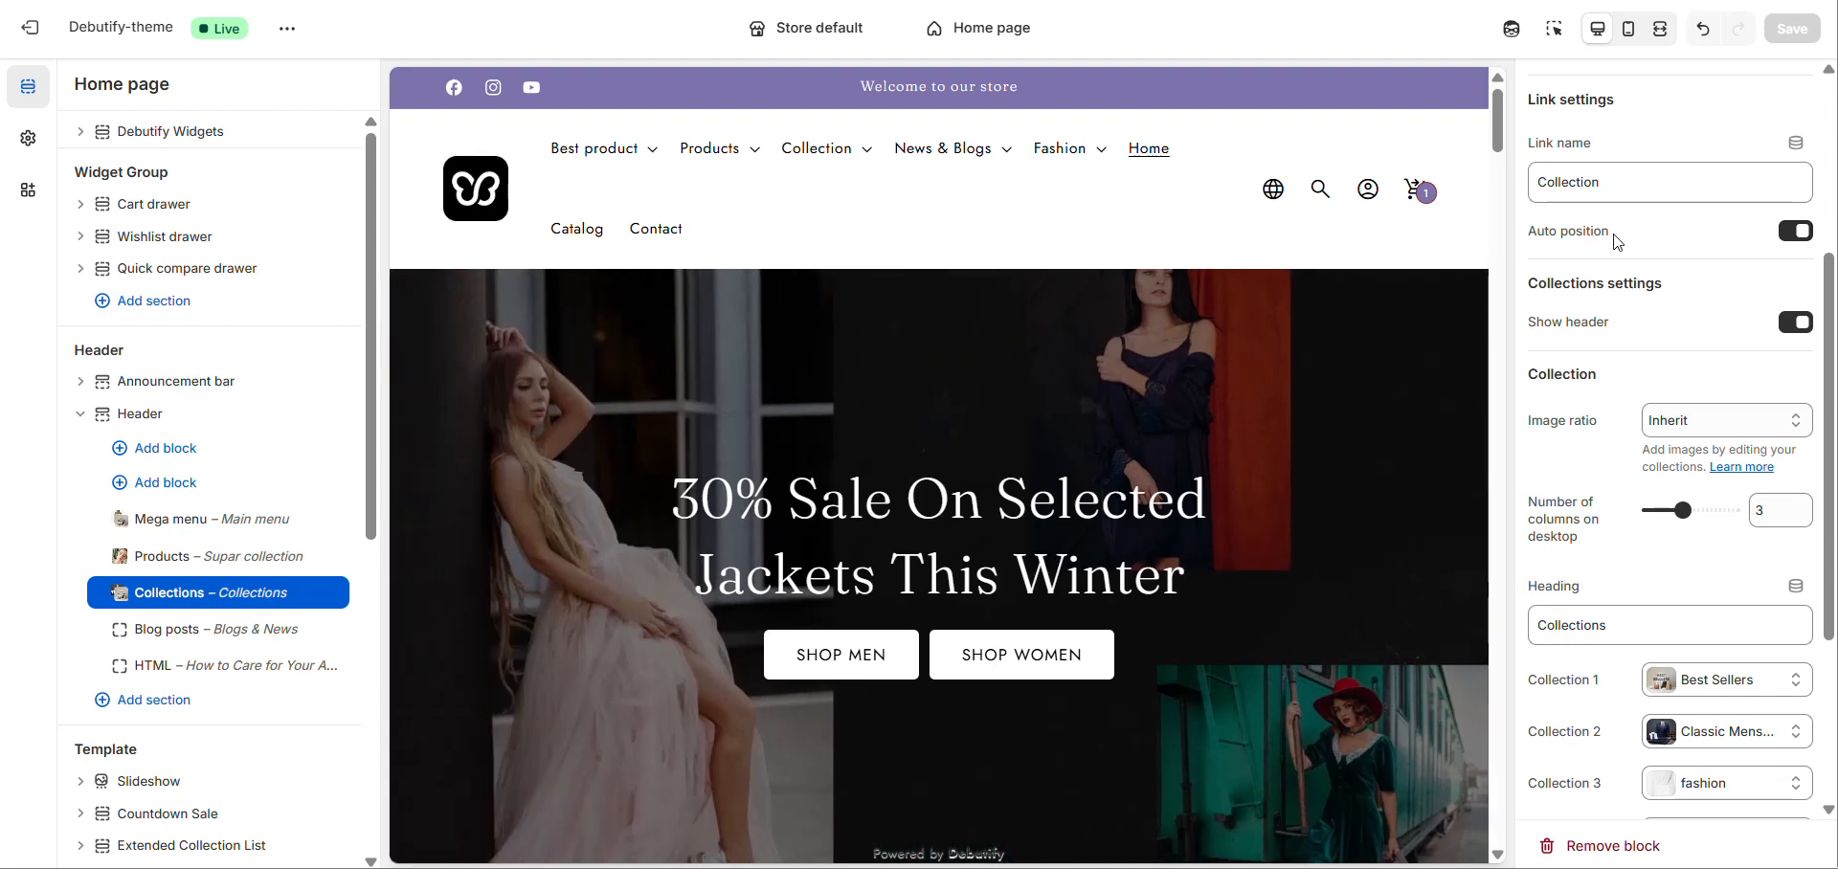
scroll(1590, 220, "down", 1)
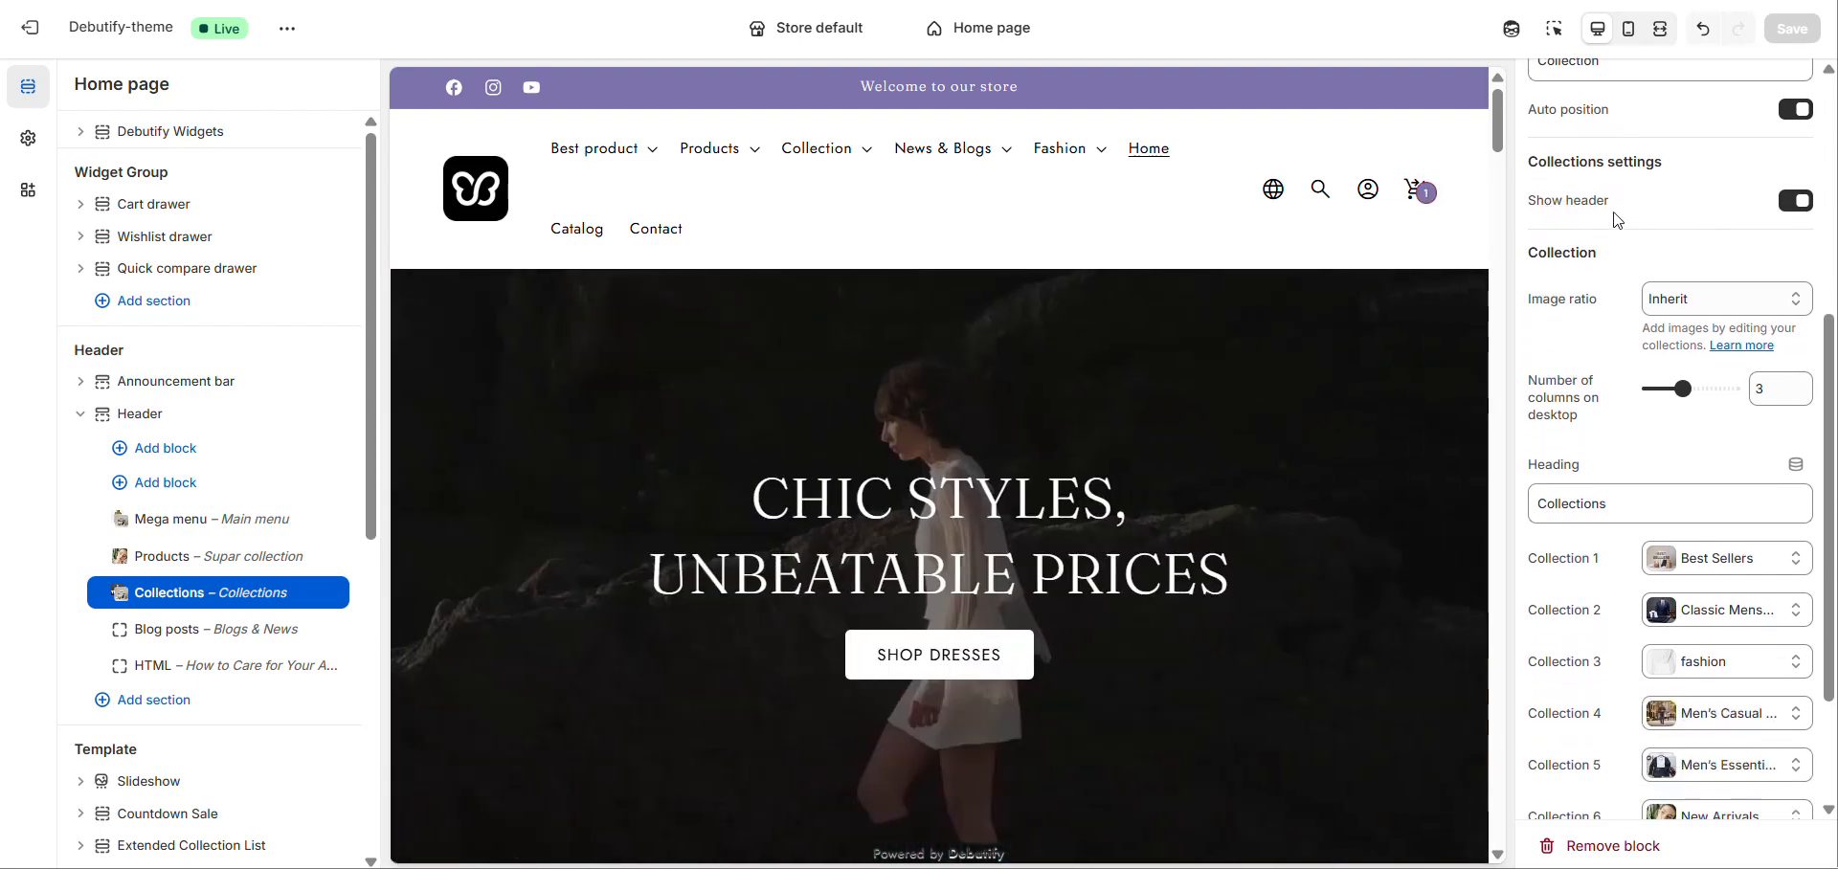
left_click(1786, 205)
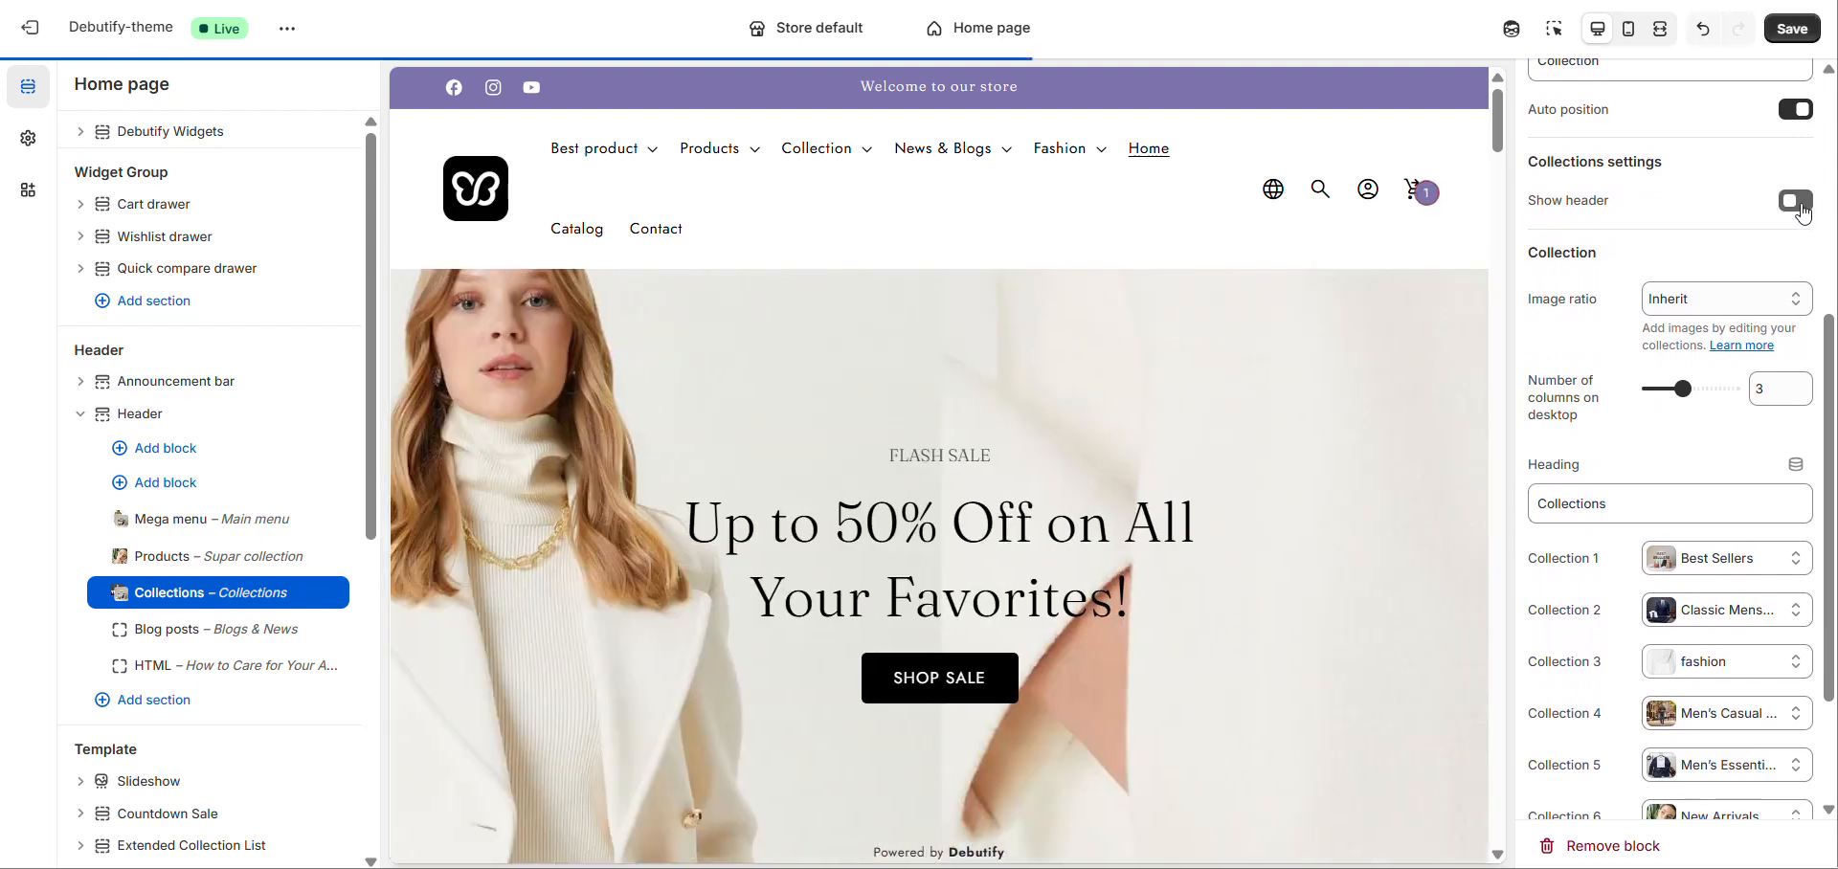
left_click(1800, 204)
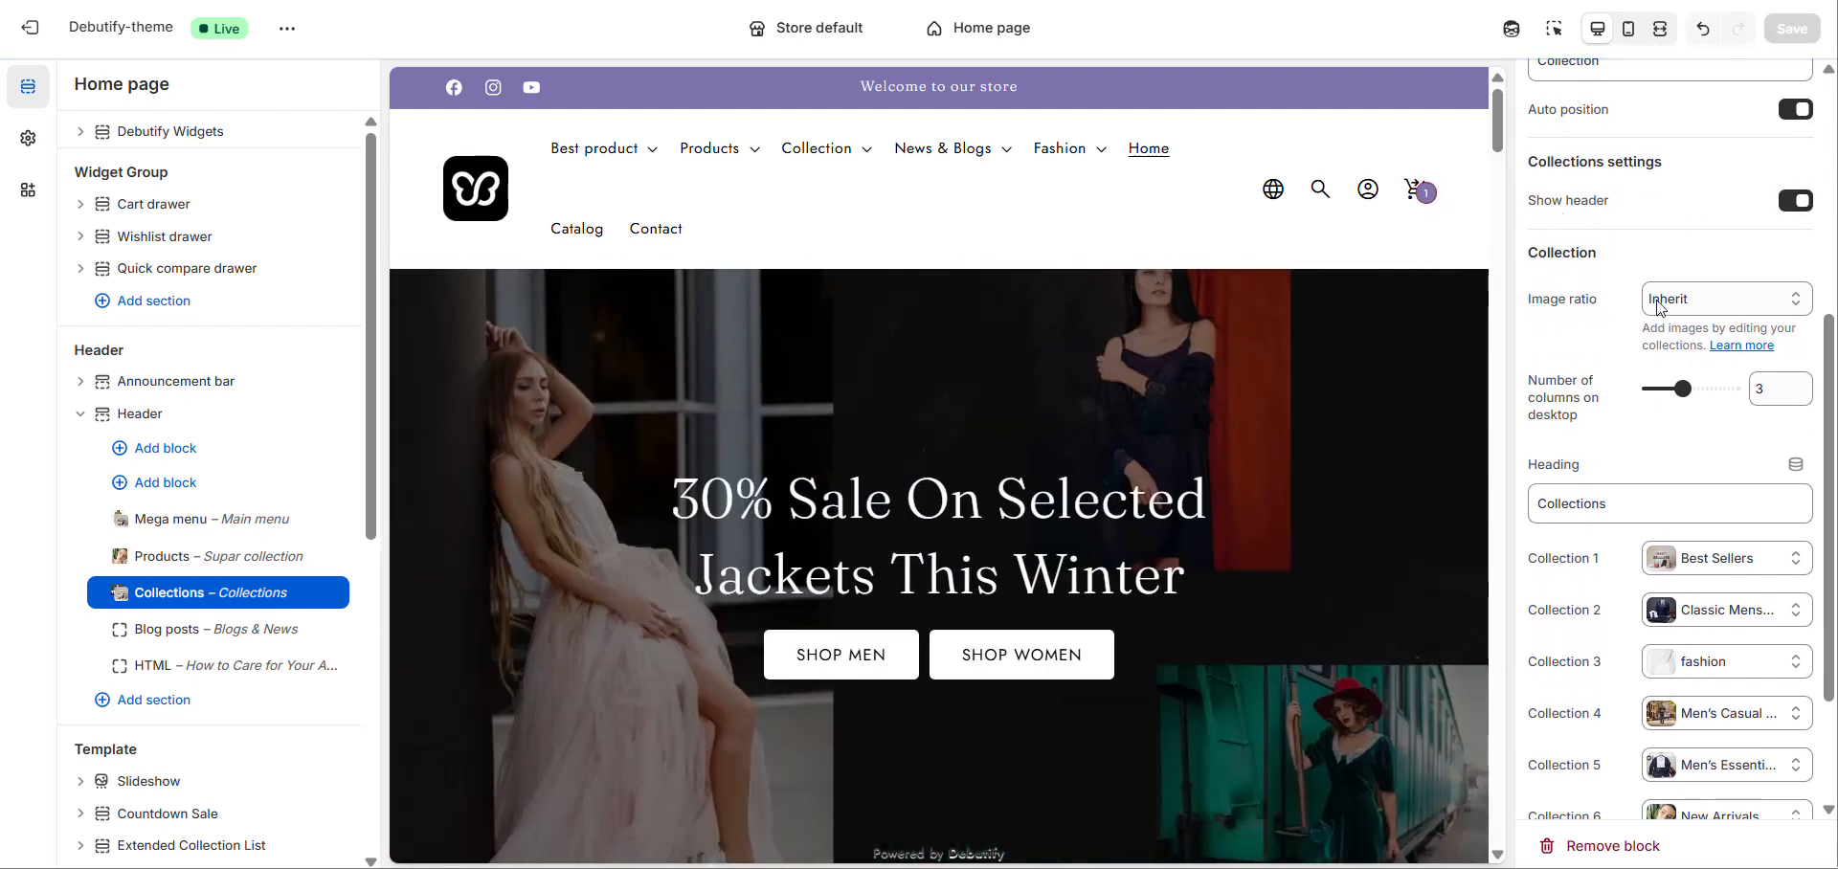
Examine the Collections block's Image ratio options, number of columns on desktop, heading and assigned collections, keeping the Inherit ratio
left_click(1659, 305)
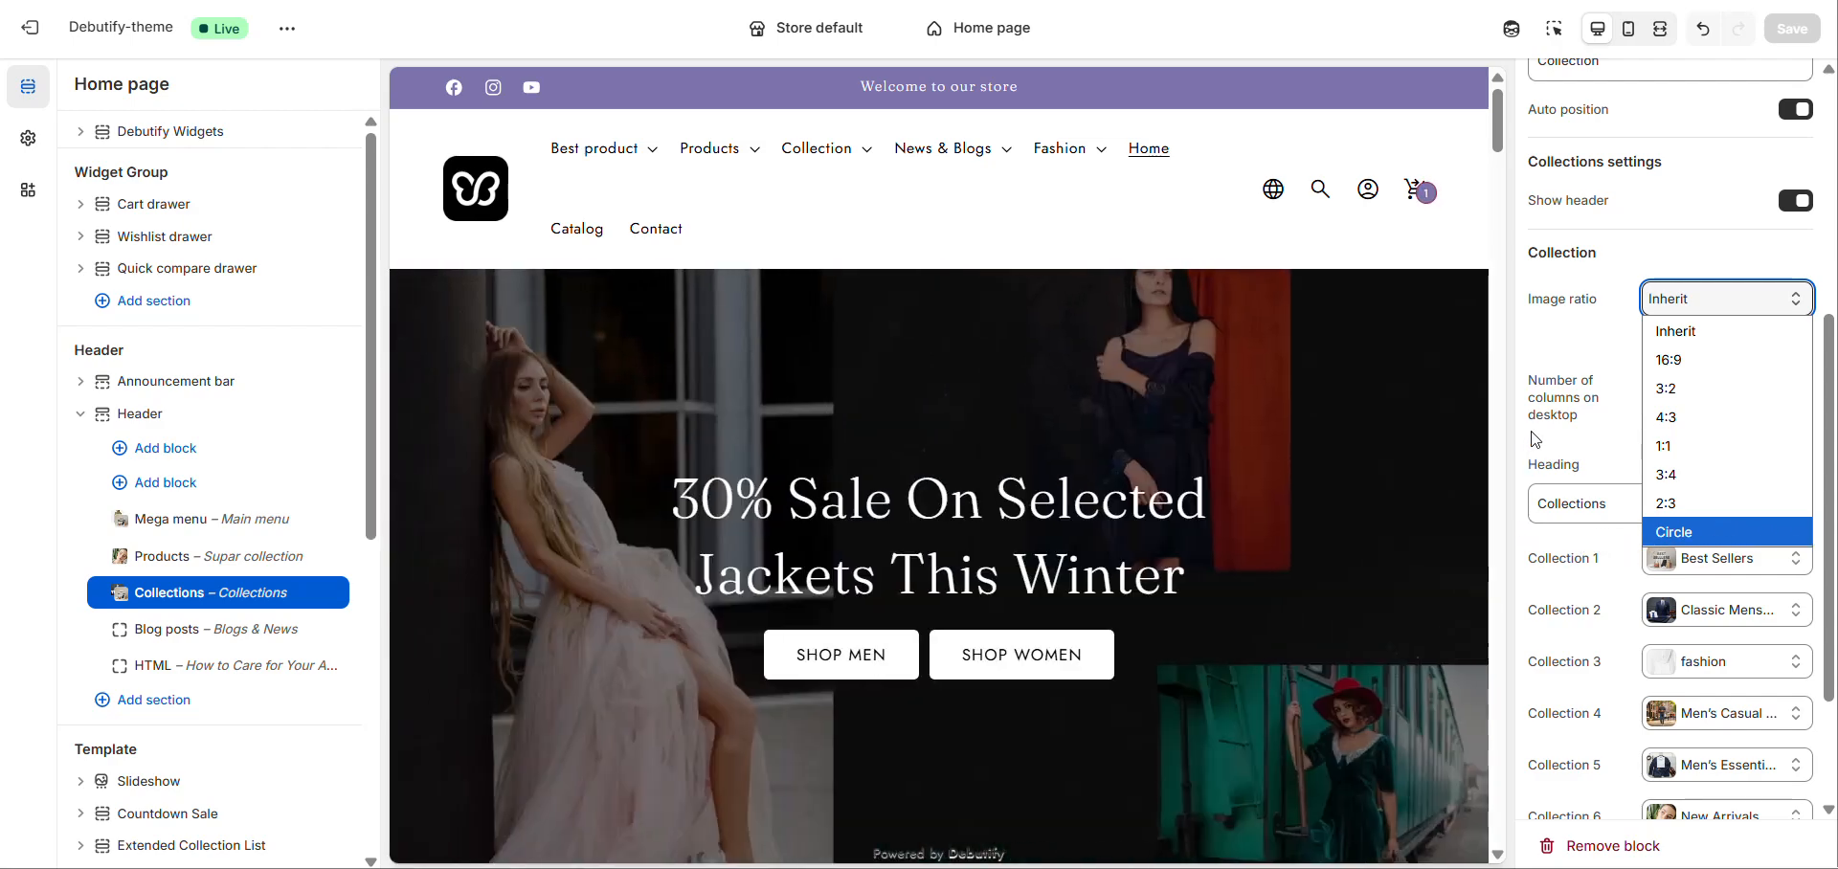
left_click(1535, 439)
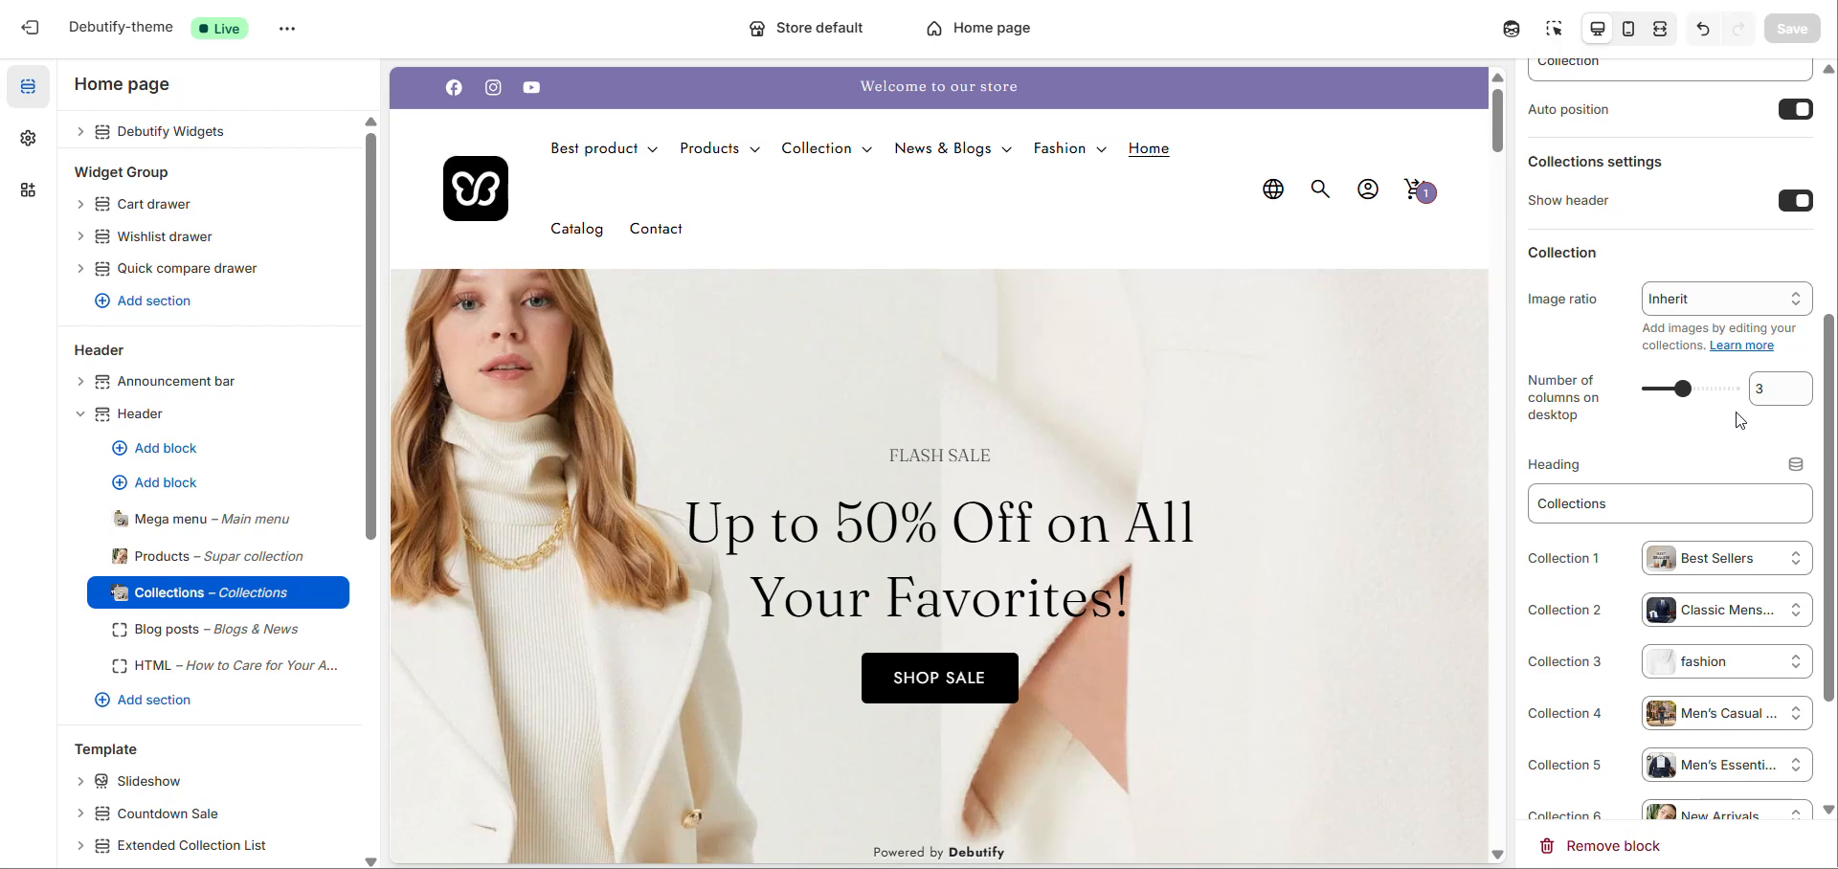
scroll(1676, 417, "down", 1)
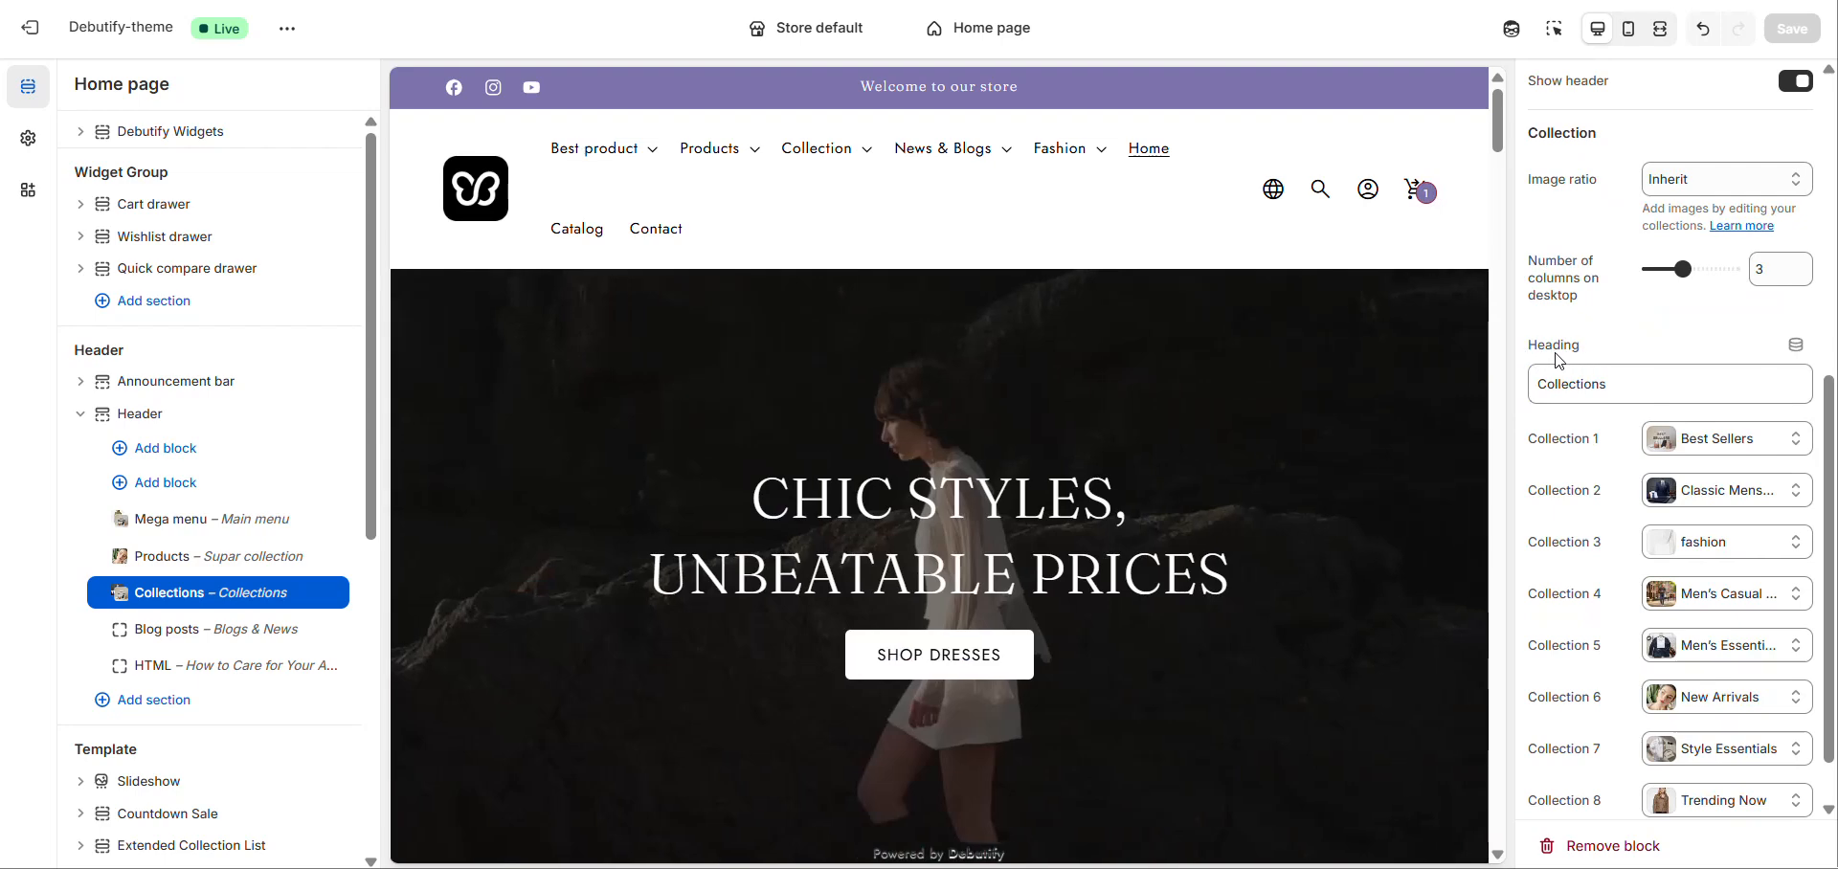
scroll(1548, 428, "down", 1)
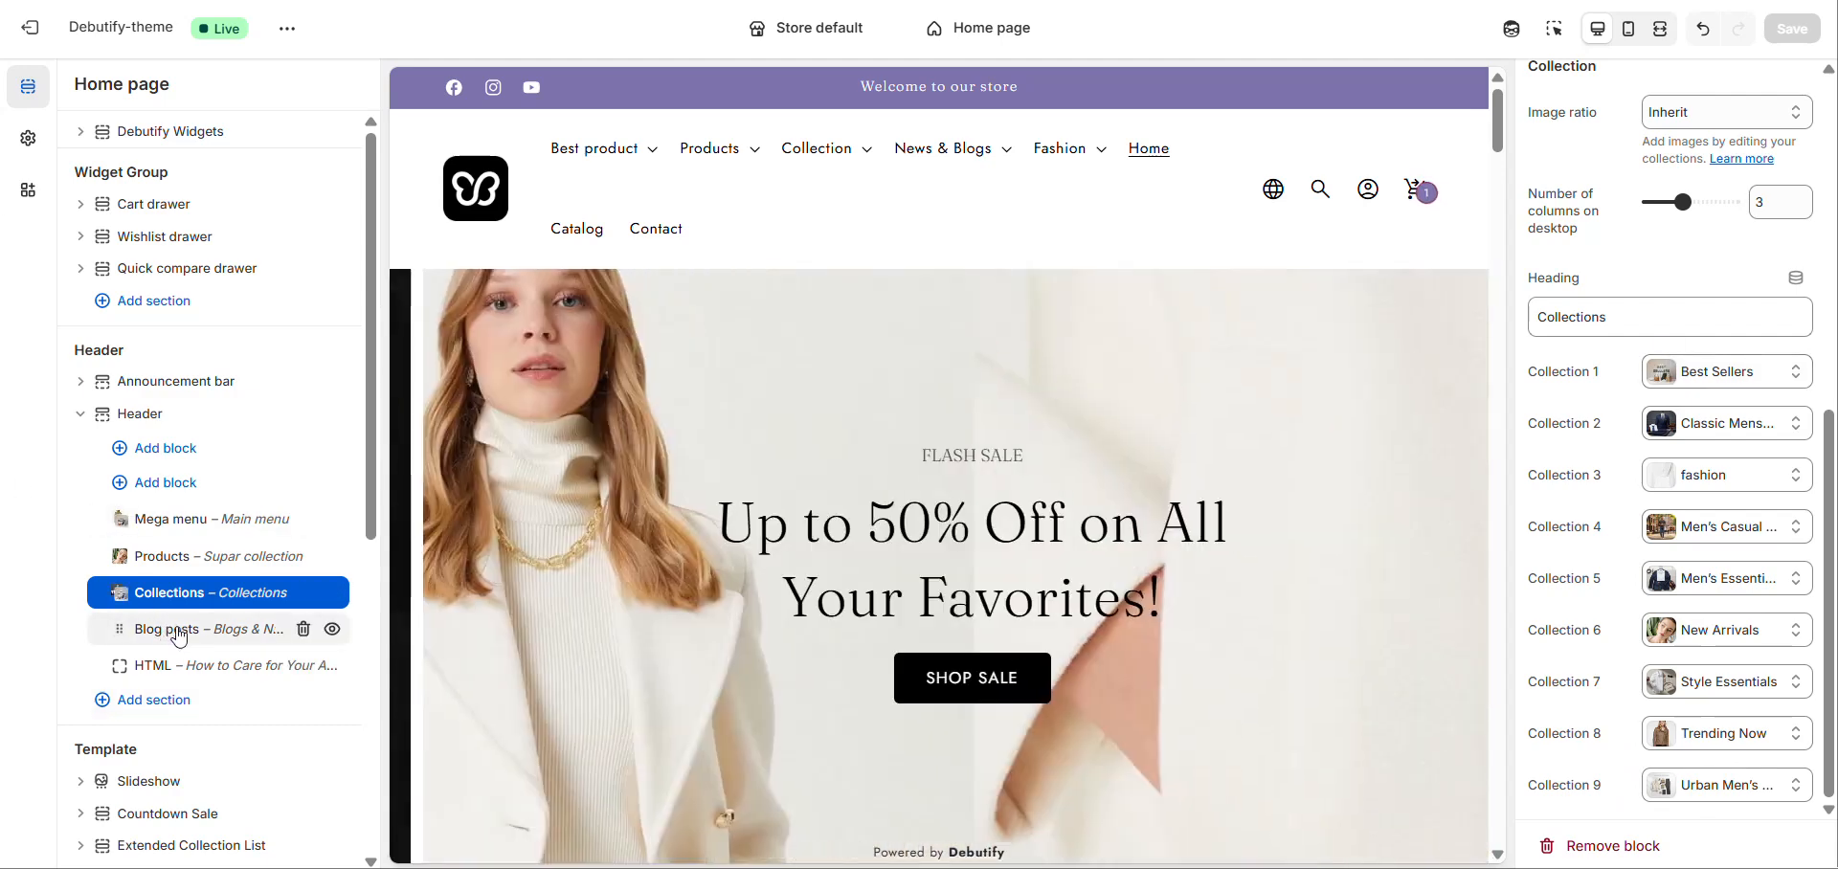
Open the Blog posts block and inspect its Default color scheme options and Auto position toggle, keeping Light background and Auto position on
left_click(196, 639)
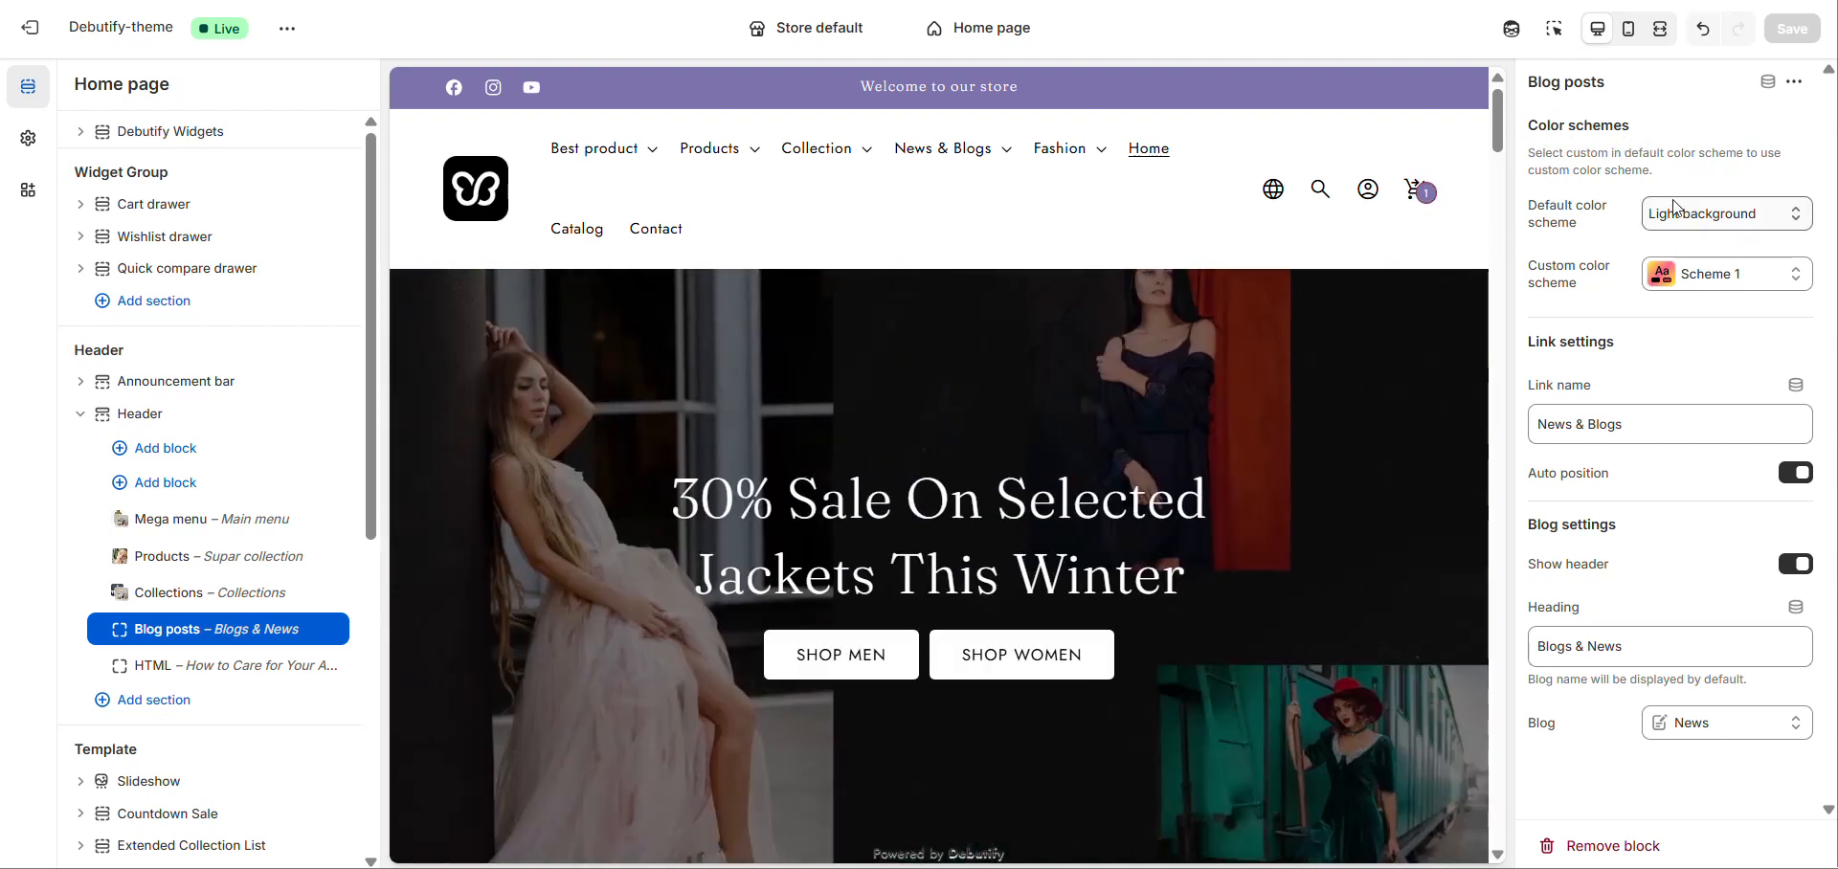
left_click(1675, 213)
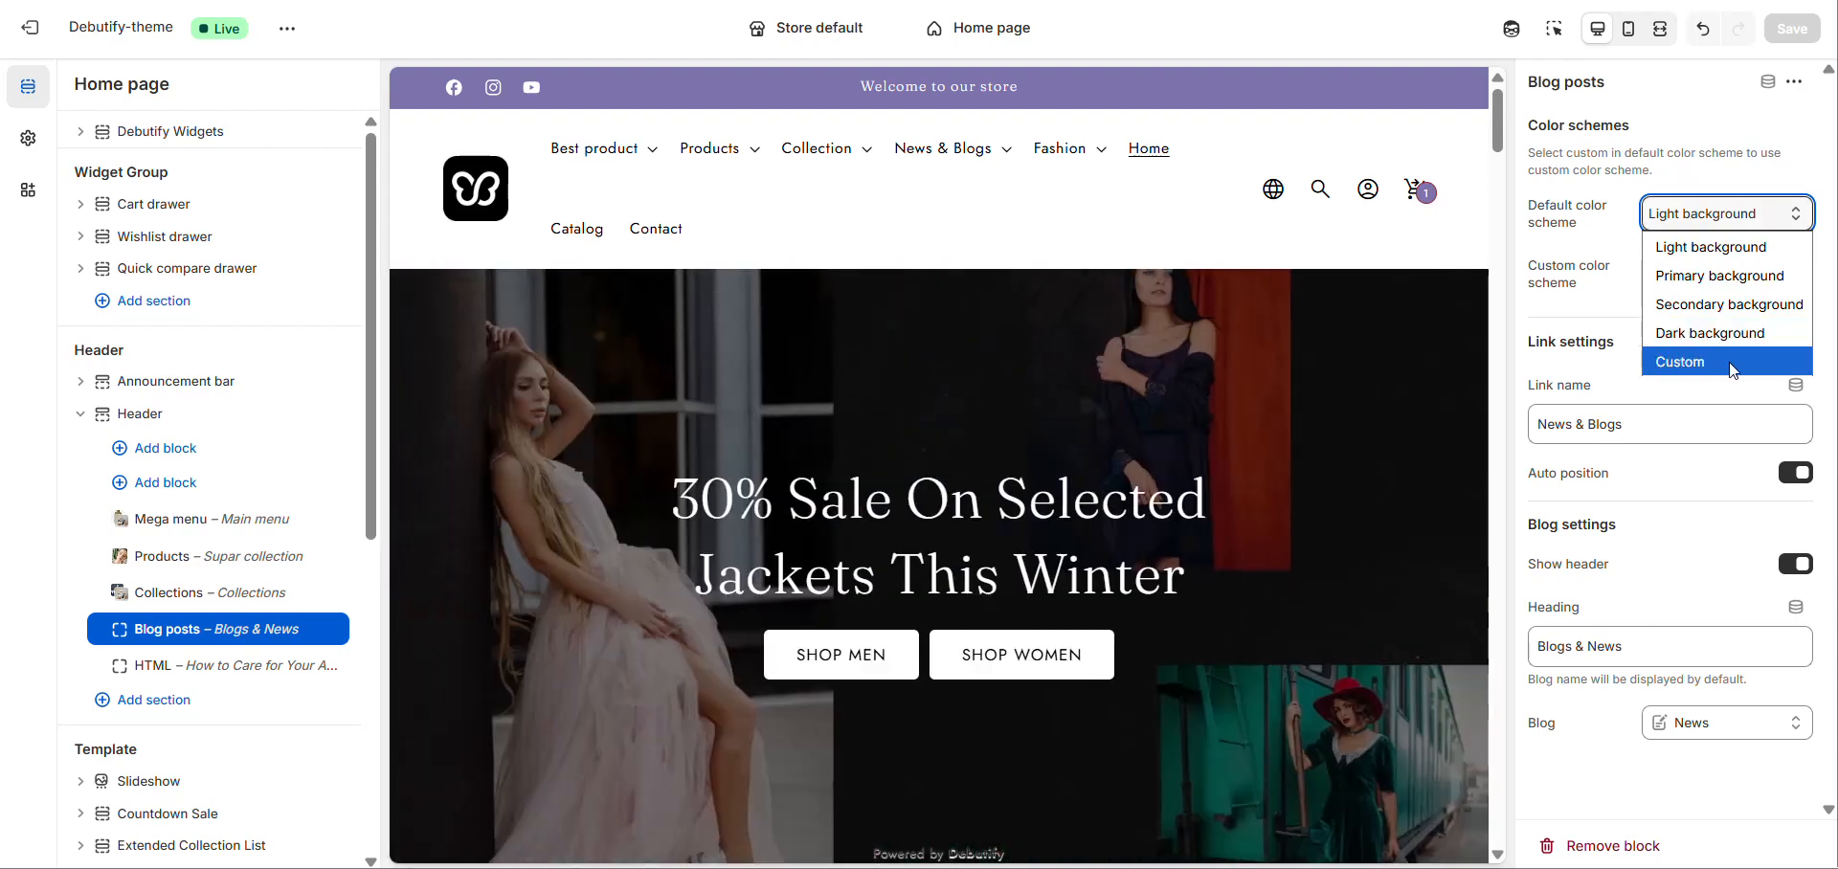
left_click(1599, 381)
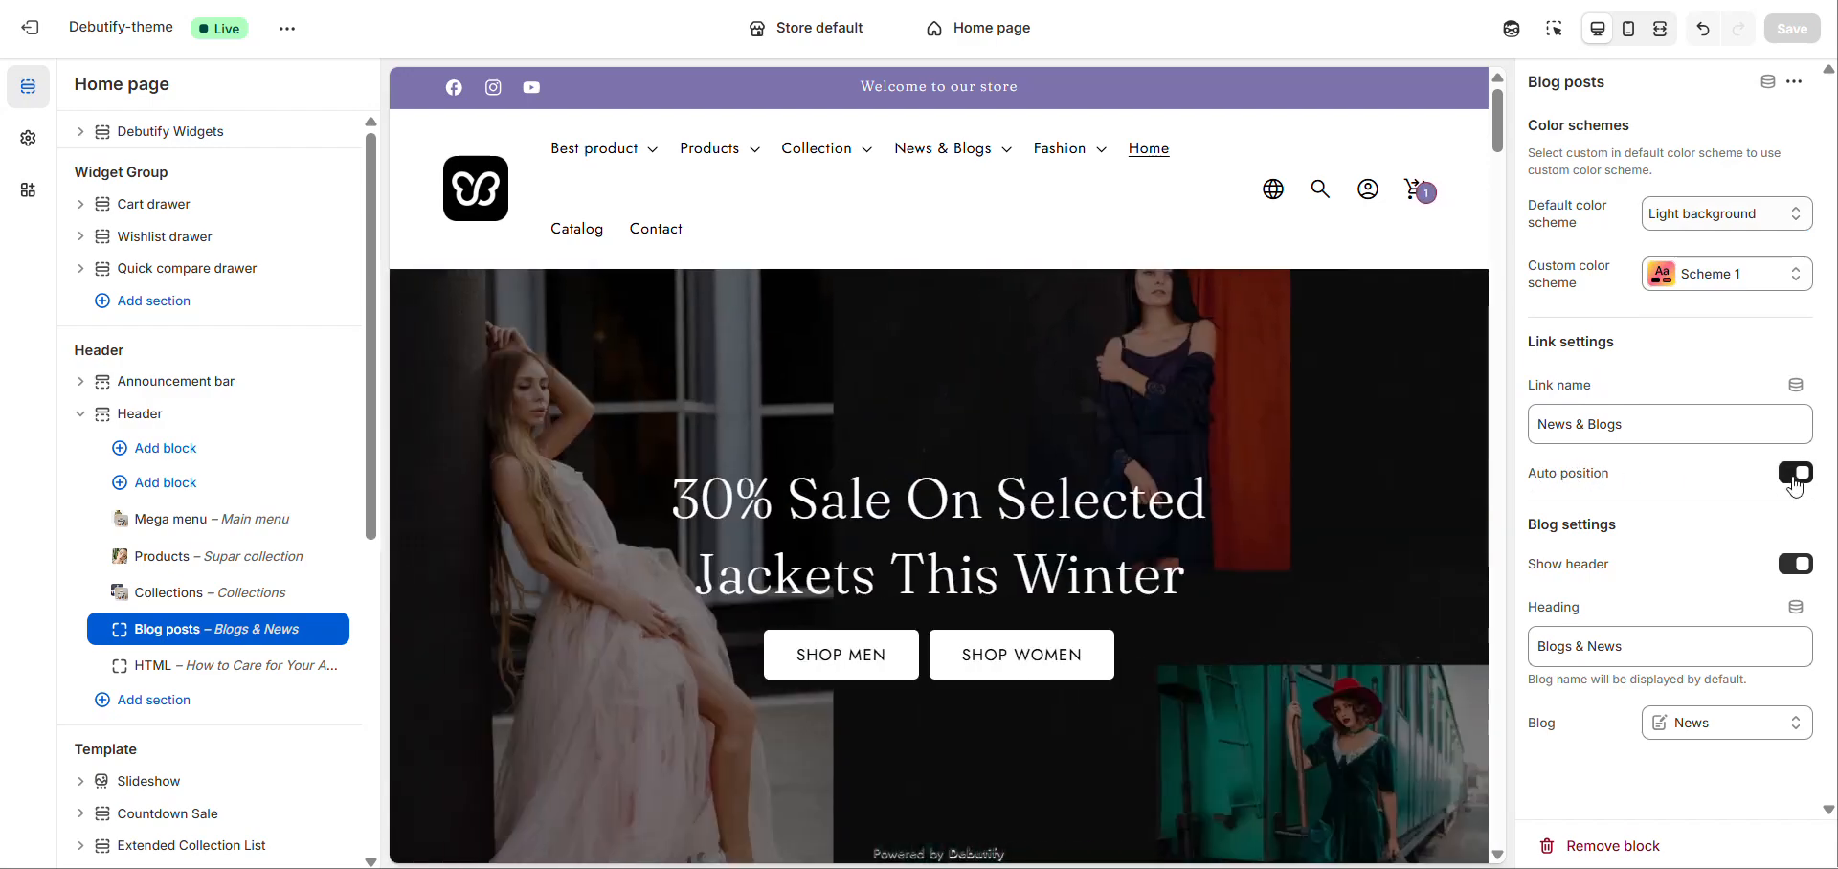
left_click(1797, 473)
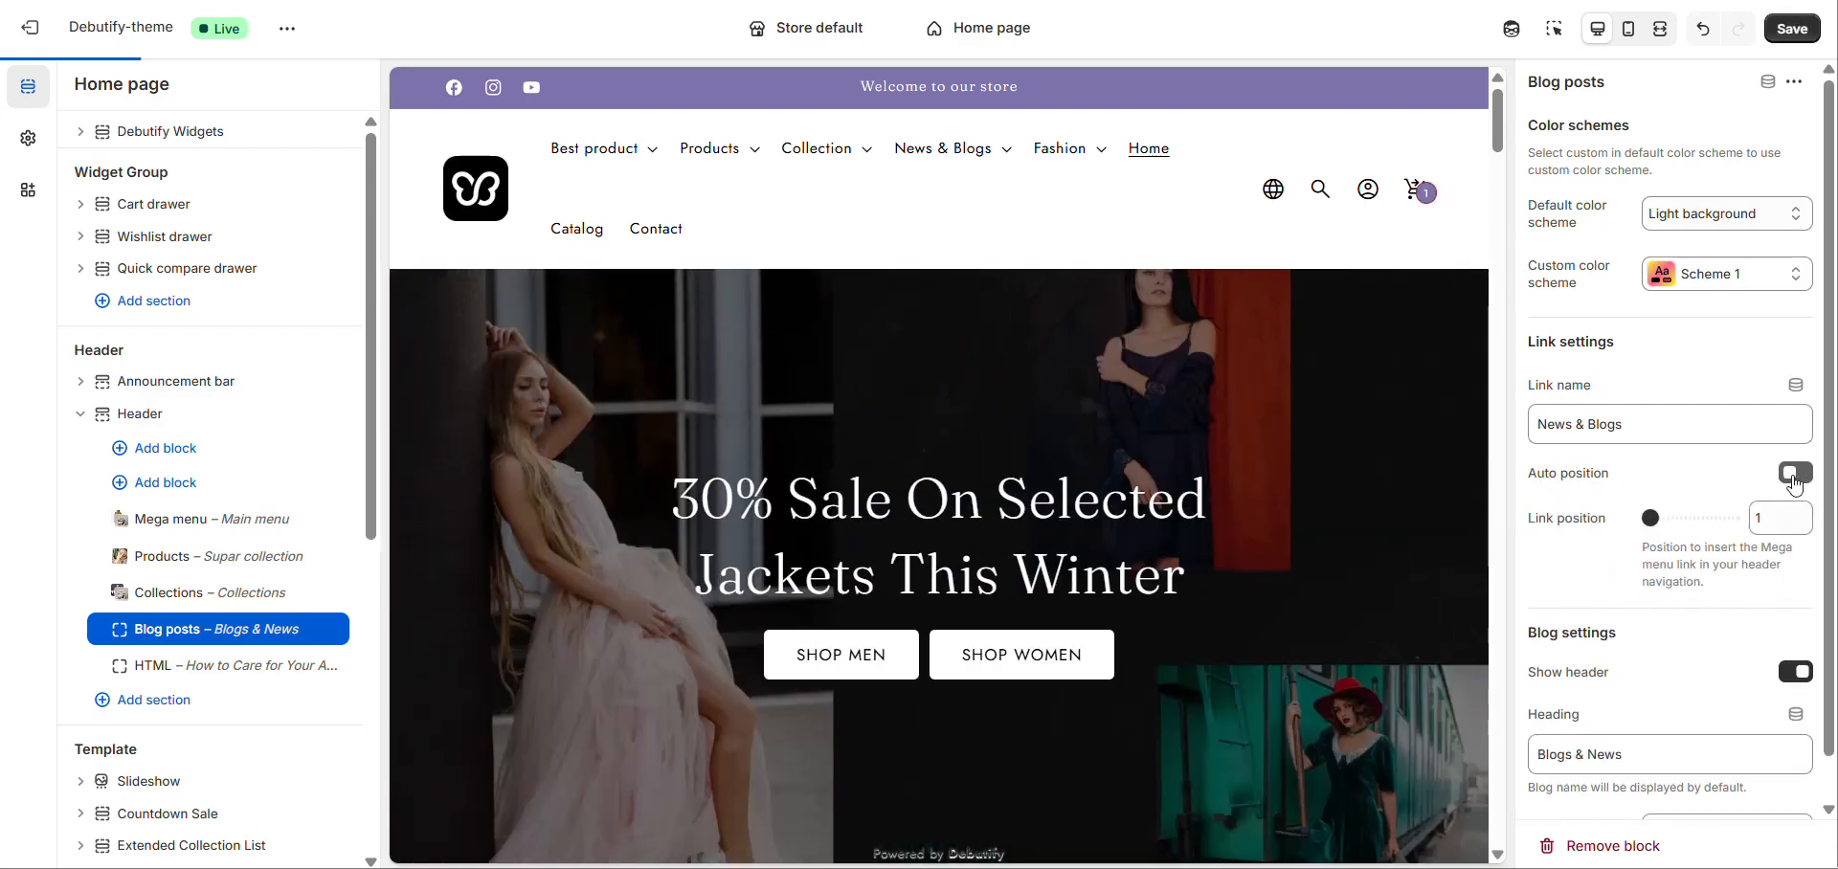
left_click(1795, 476)
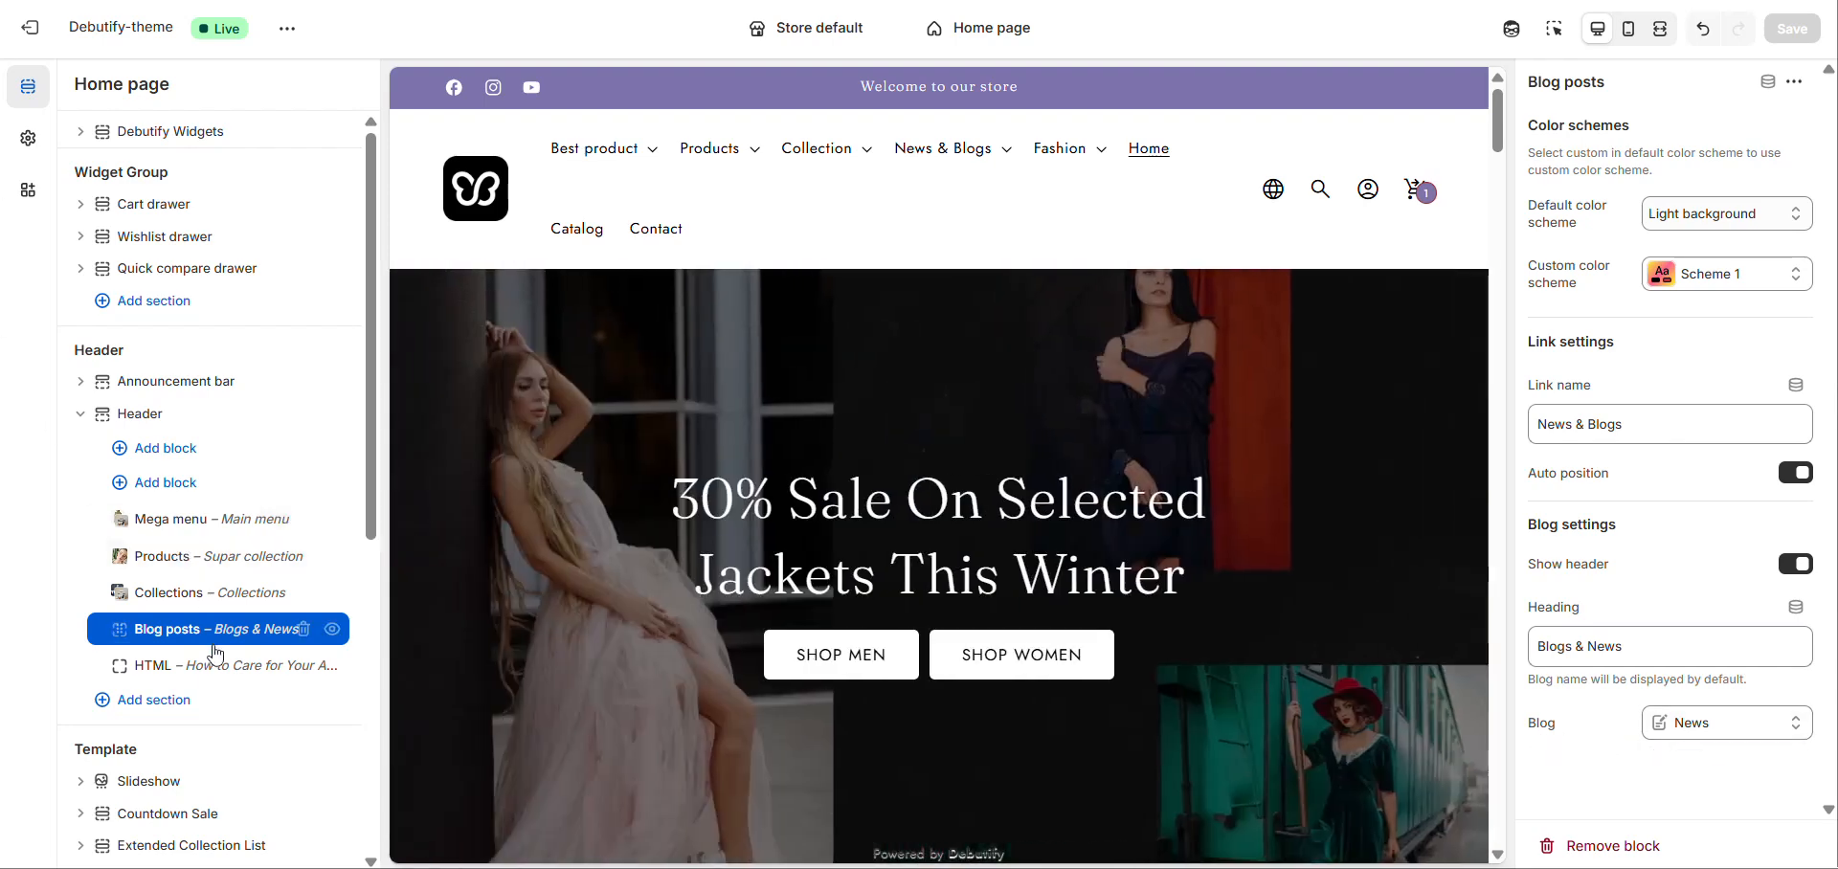
Open the HTML block and inspect its Default color scheme options, keeping Light background
left_click(218, 667)
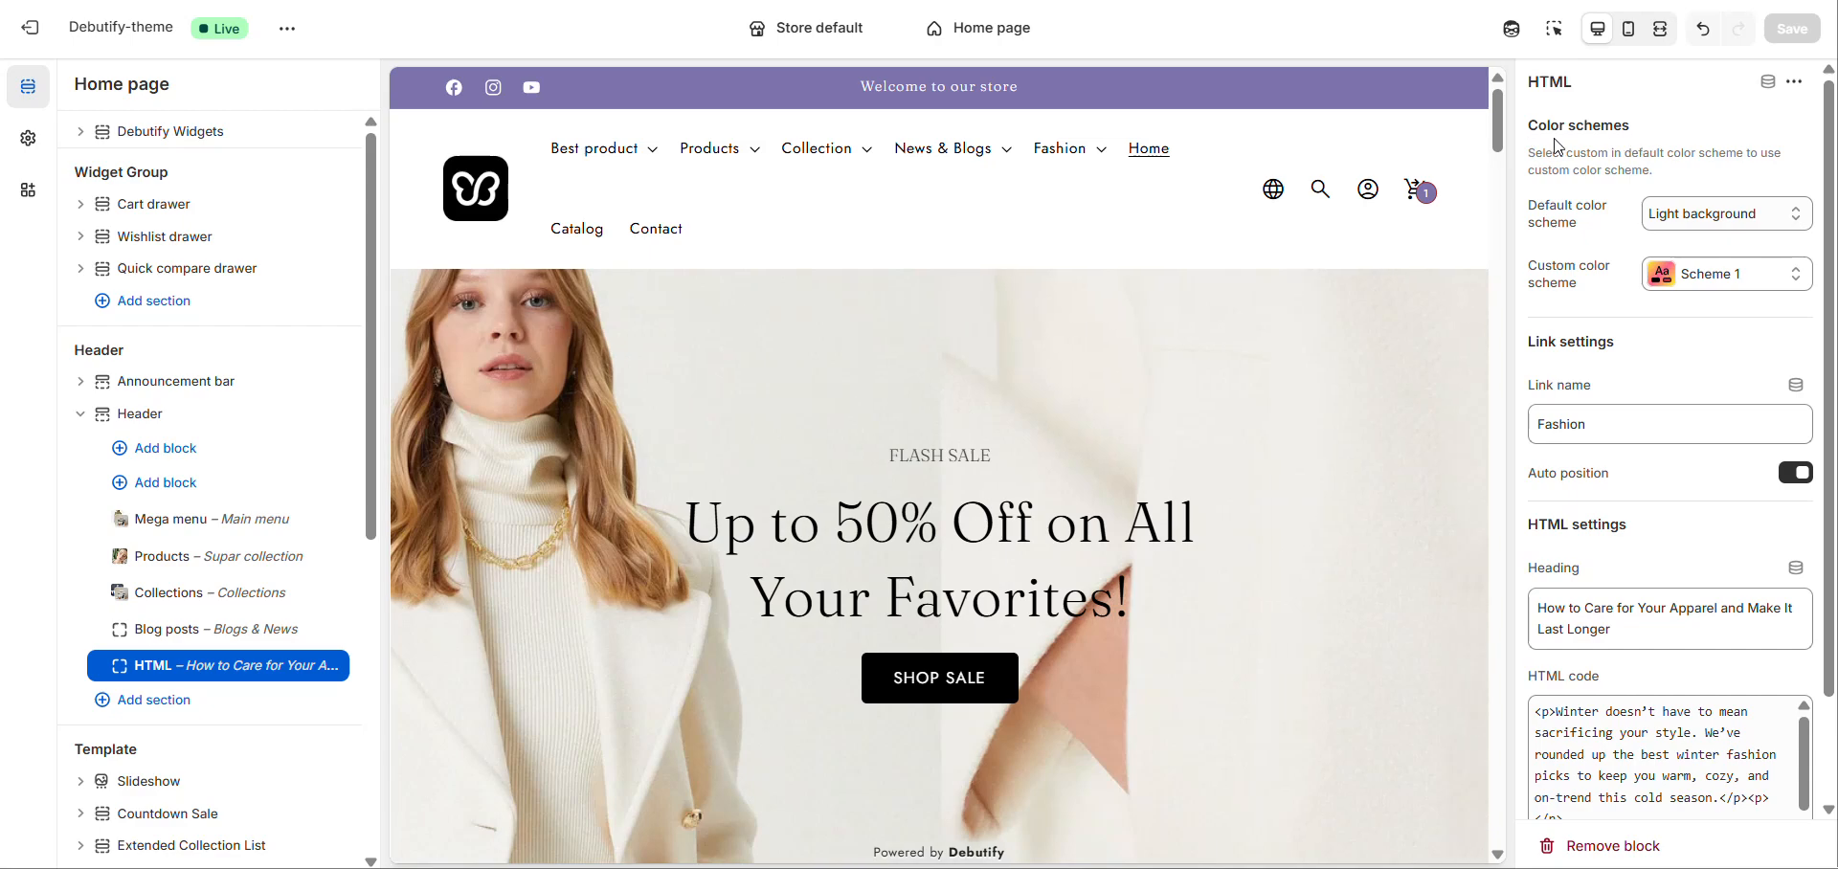
left_click(1671, 215)
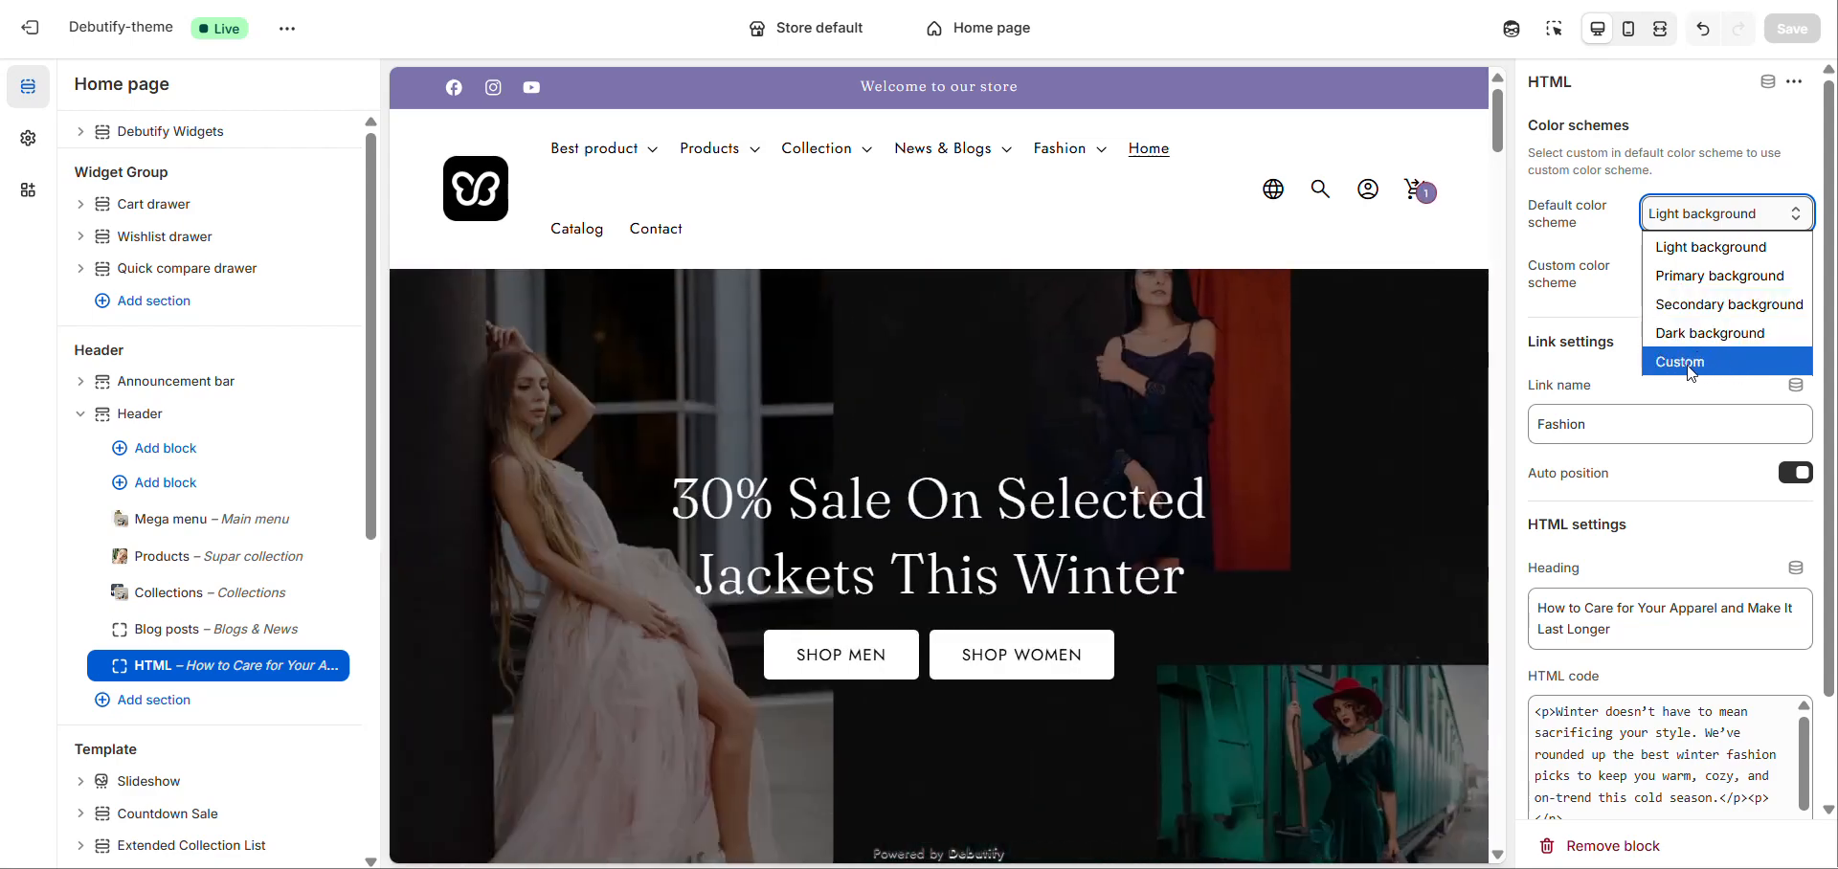
left_click(1553, 374)
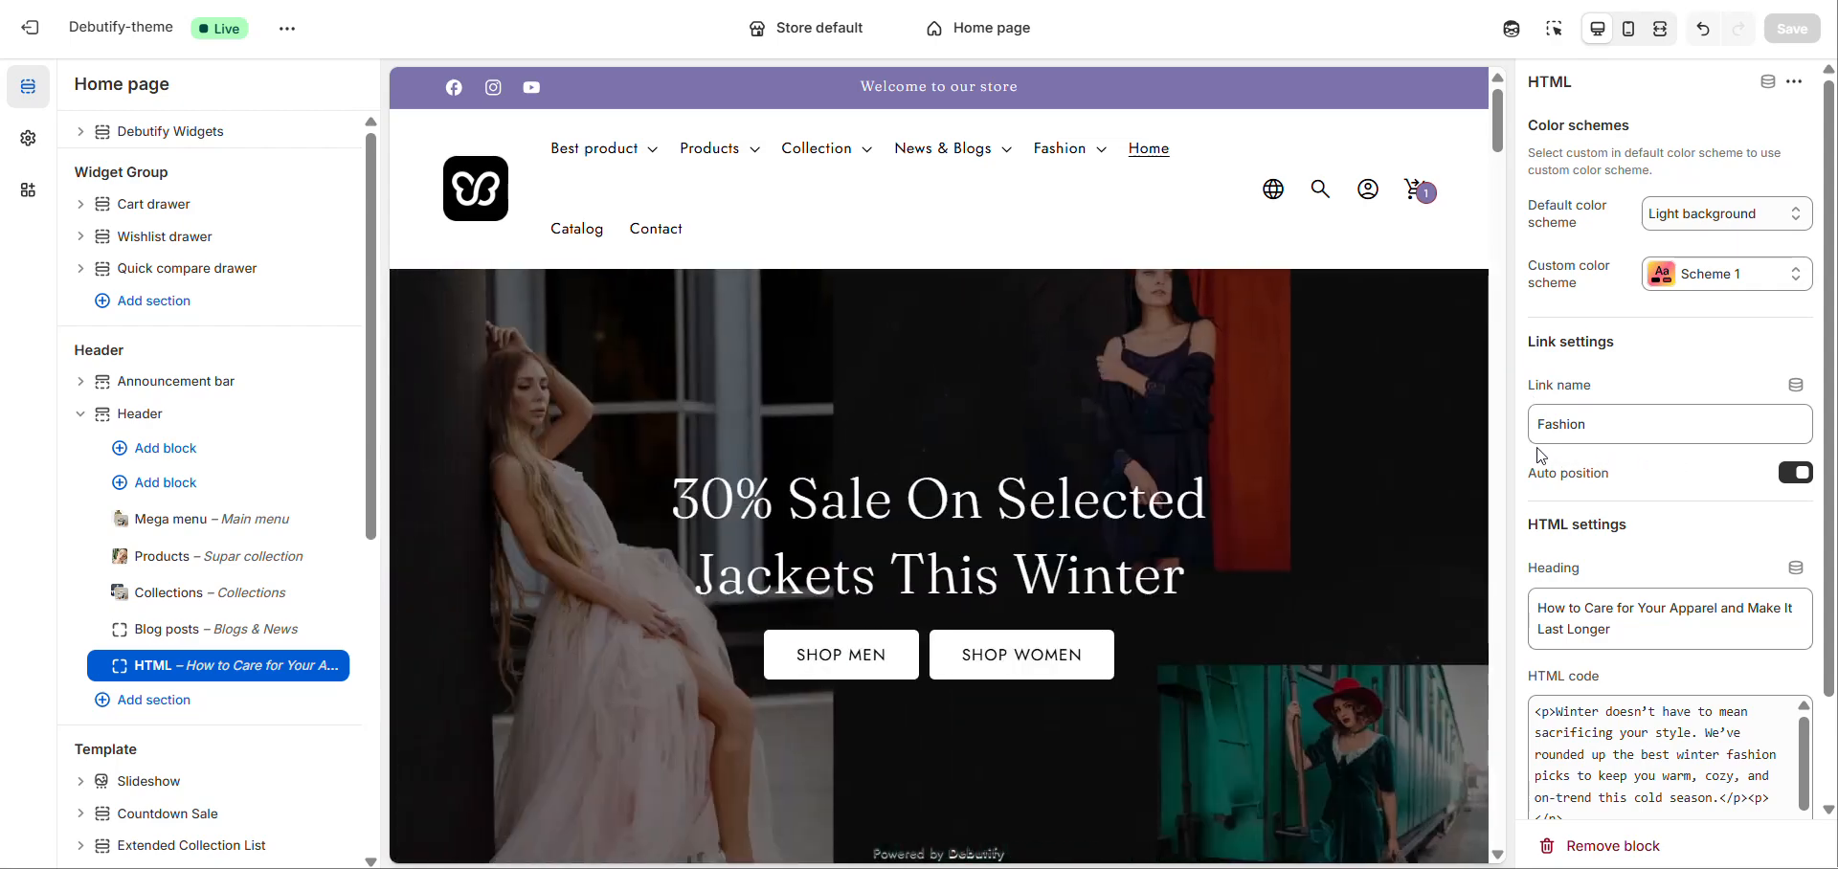
Inspect the HTML block's Link position by turning Auto position off and back on, and examine its heading and HTML code settings
left_click(1799, 474)
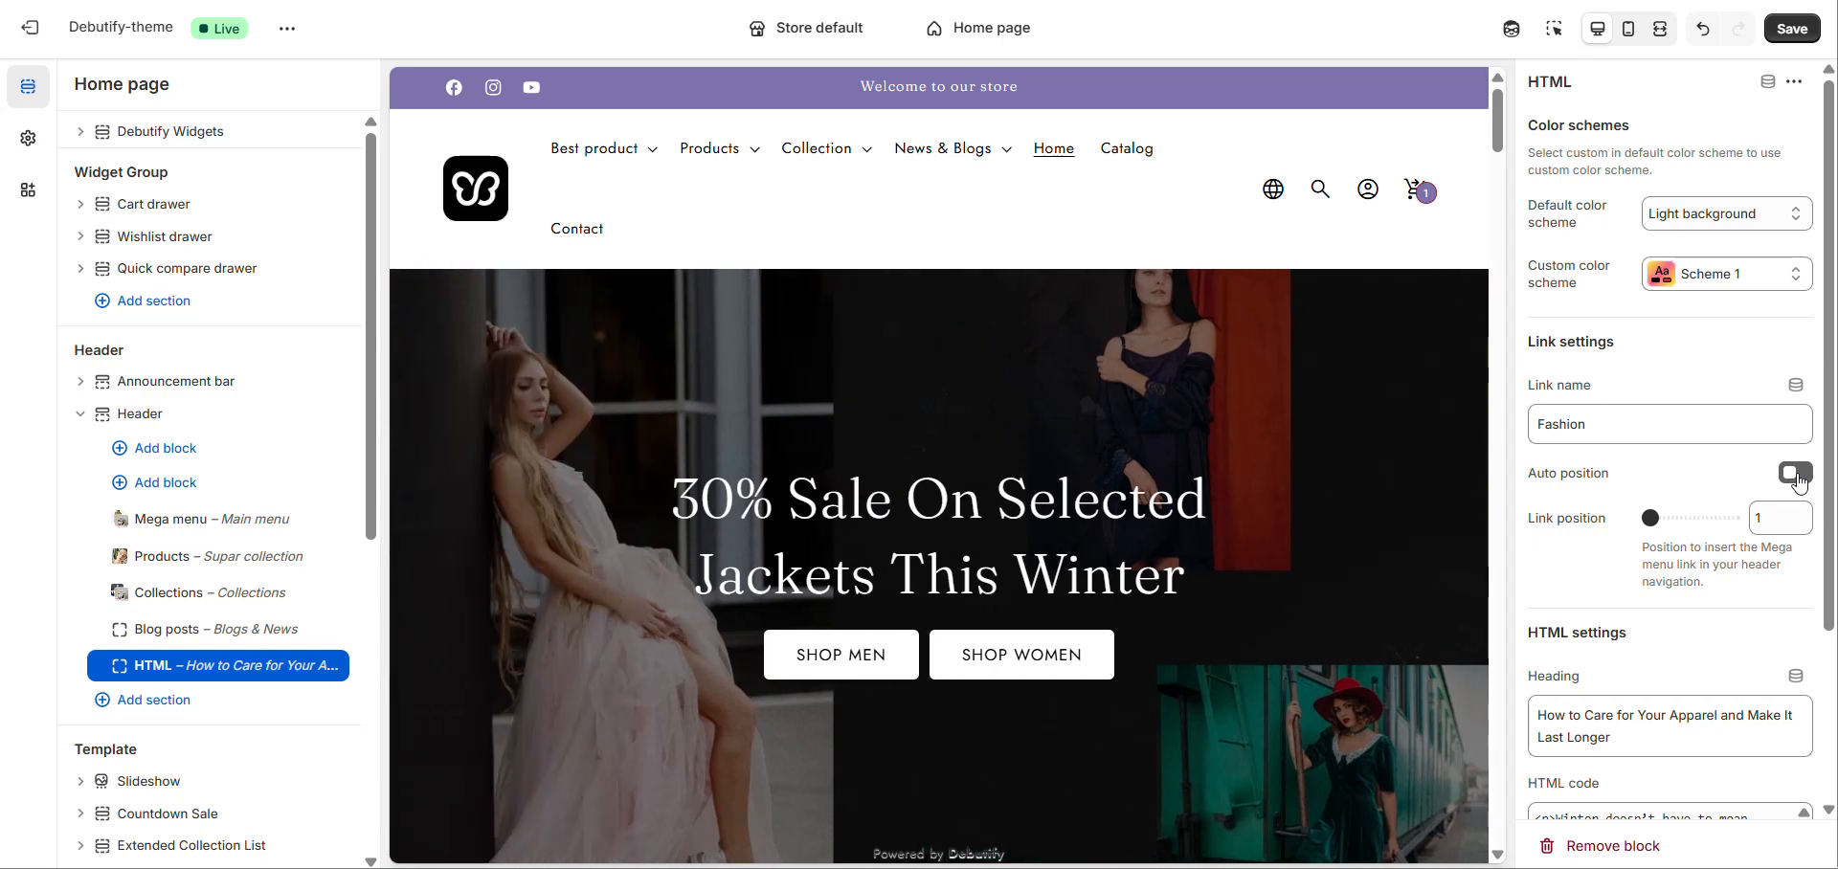
left_click(1797, 473)
scroll(1570, 459, "down", 2)
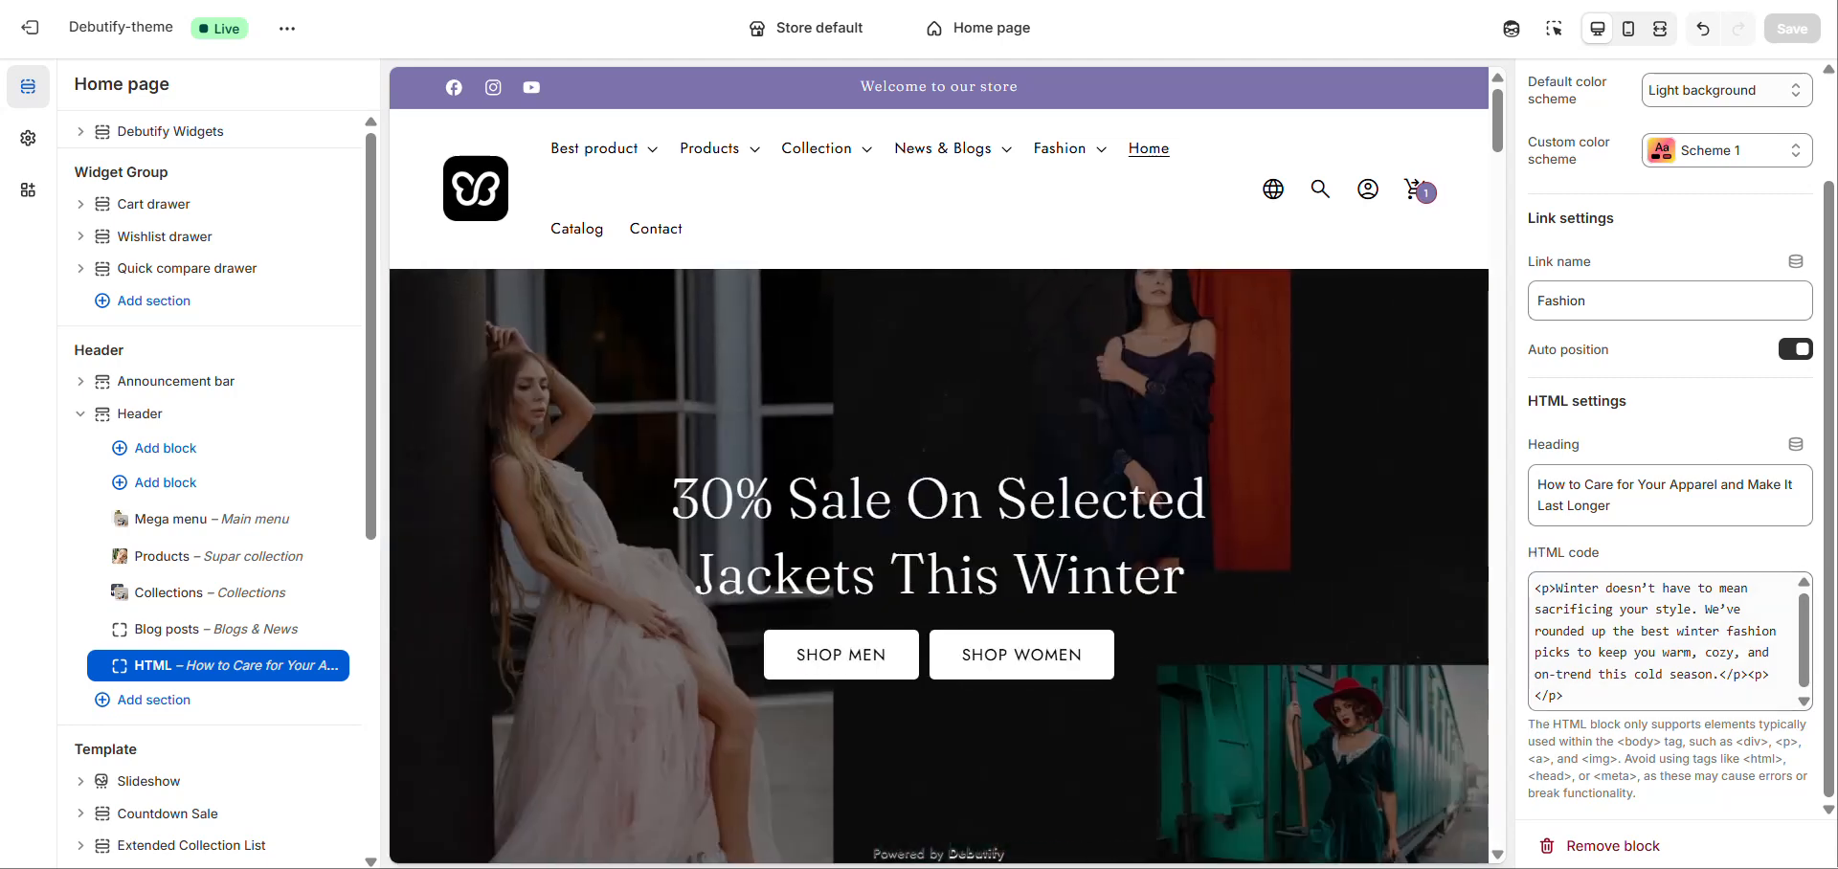
Preview the storefront header's Best product, Products, Collection, News & Blogs and Fashion mega menus
mouse_move(578, 161)
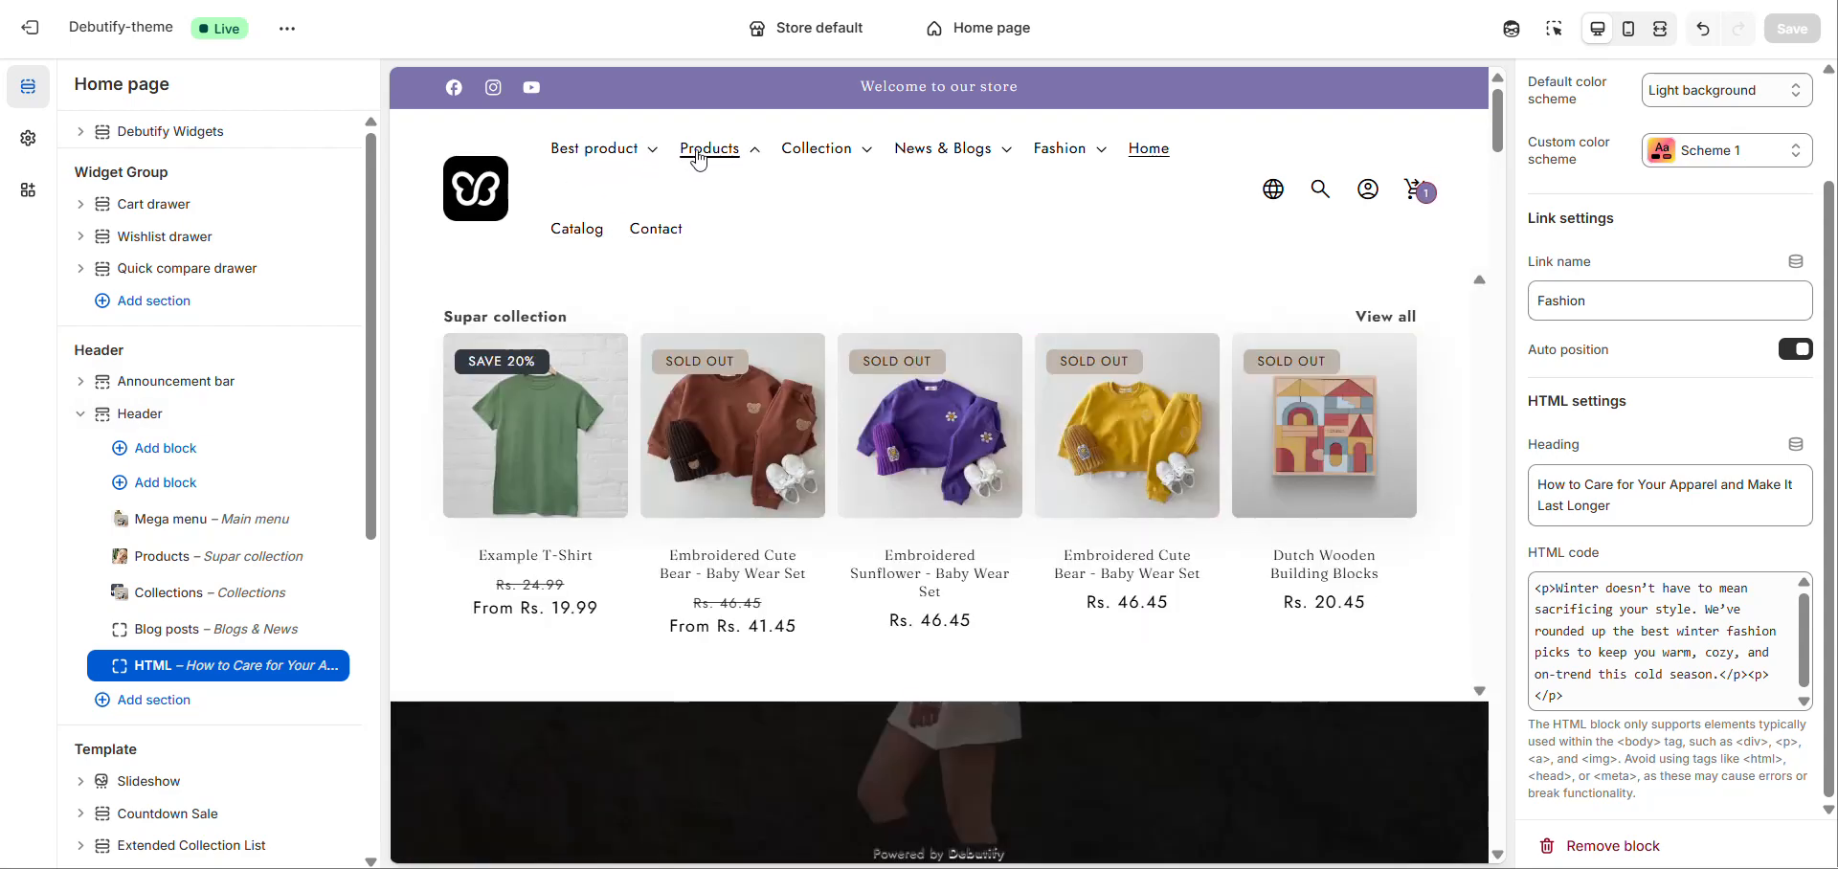
mouse_move(820, 161)
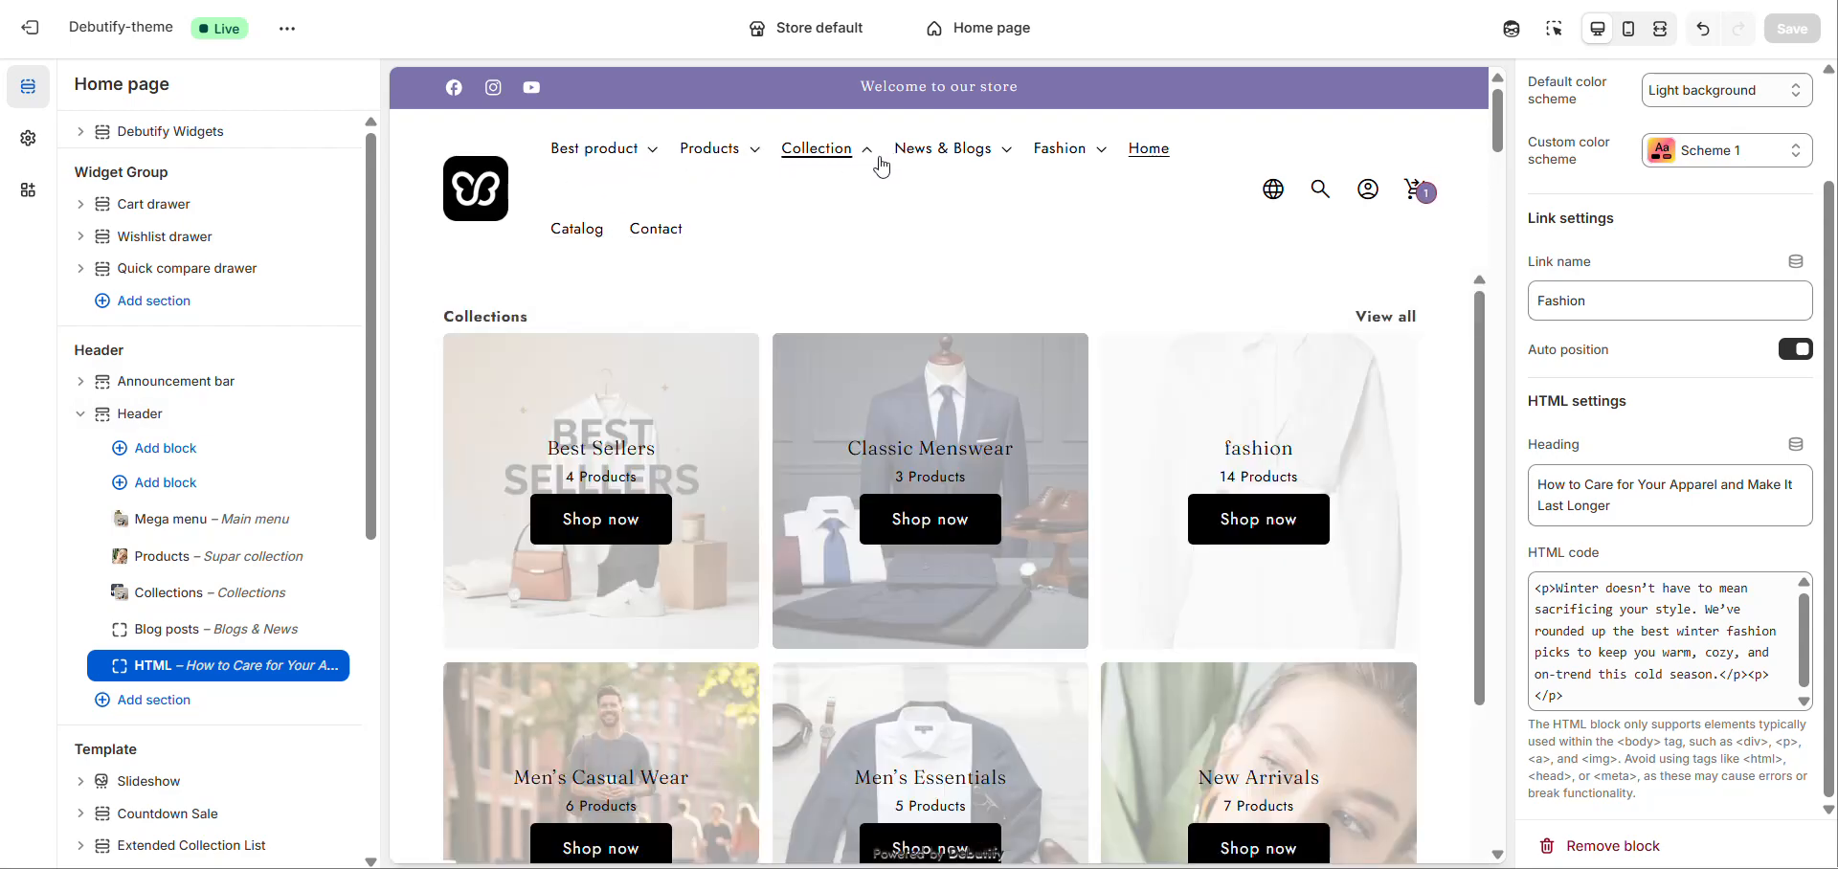
mouse_move(946, 168)
mouse_move(1071, 168)
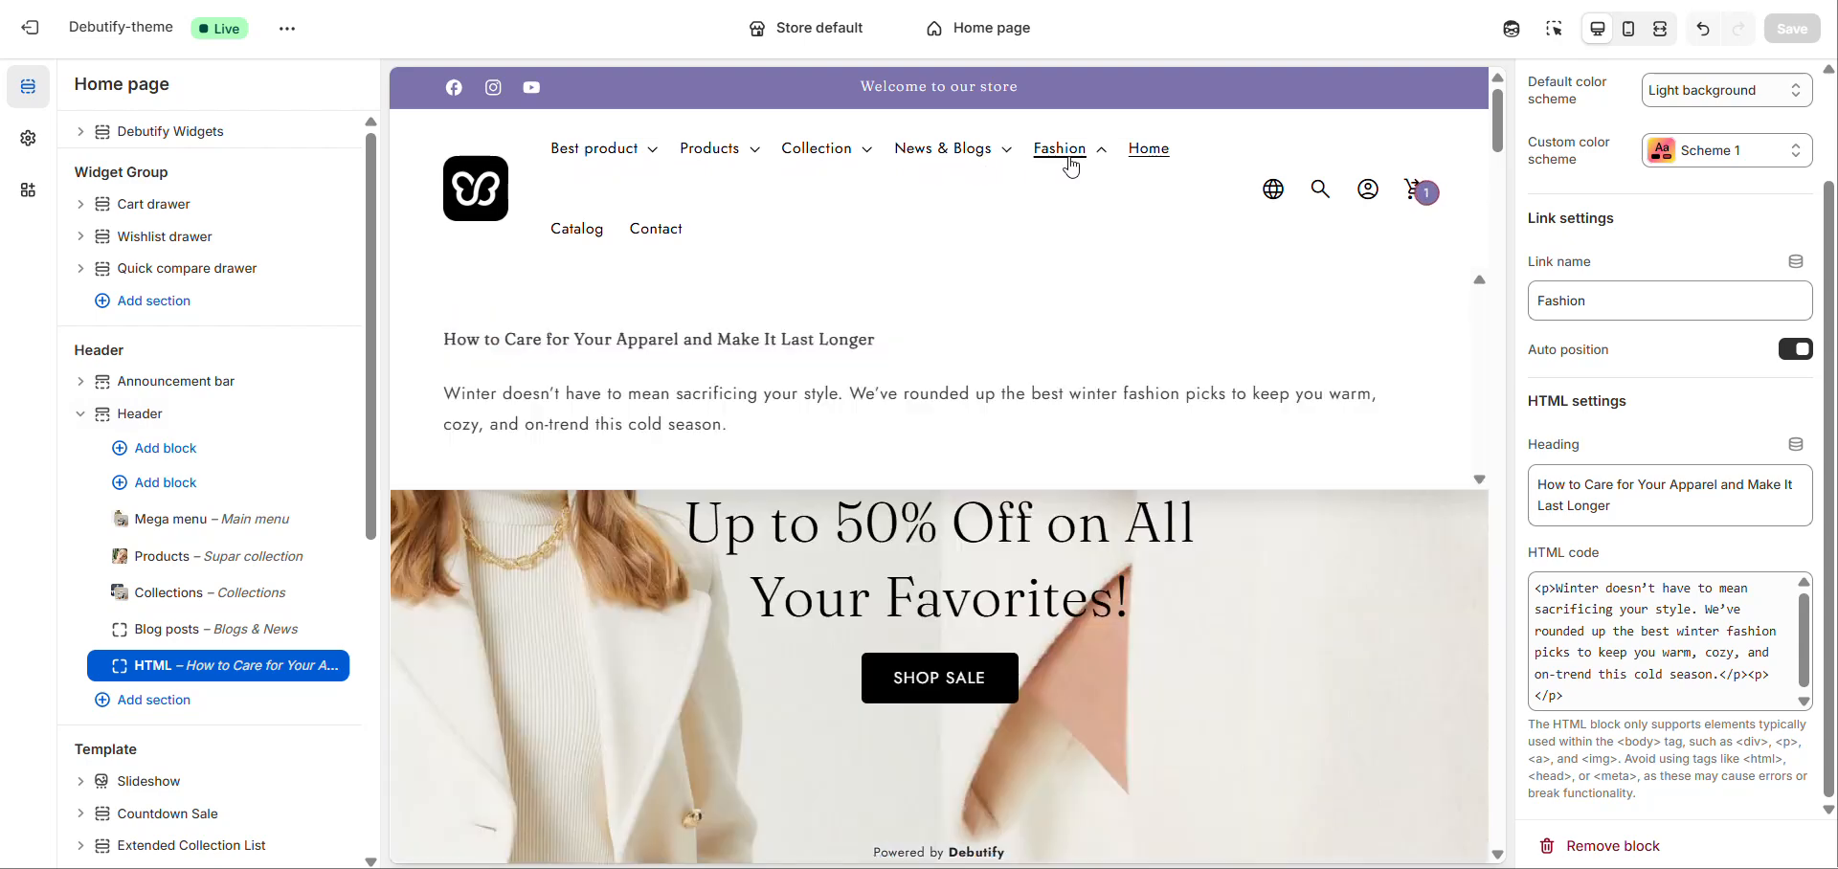